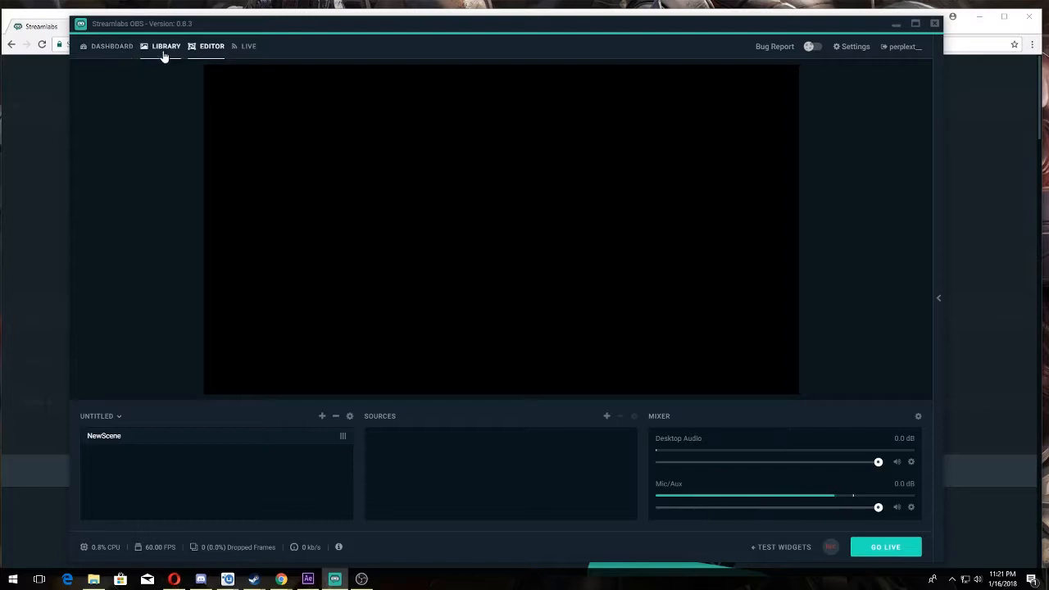
Browse the most installed stream overlays in the overlay library
{"action": "left_click", "coordinate": [164, 56]}
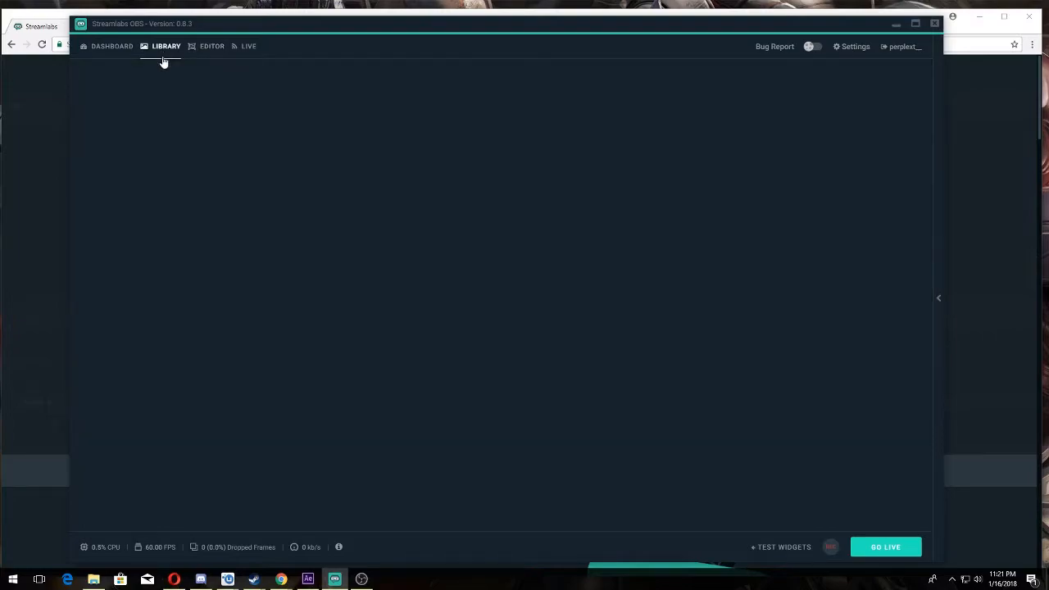
{"action": "scroll", "coordinate": [407, 344], "scroll_direction": "down", "scroll_amount": 8}
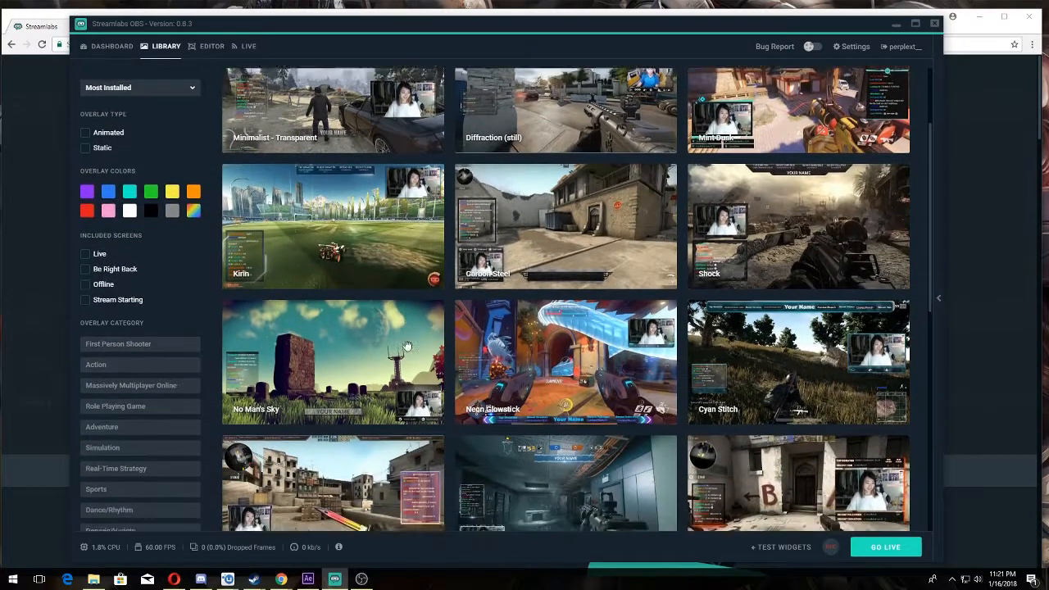
{"action": "scroll", "coordinate": [406, 336], "scroll_direction": "up", "scroll_amount": 3}
{"action": "scroll", "coordinate": [406, 336], "scroll_direction": "up", "scroll_amount": 5}
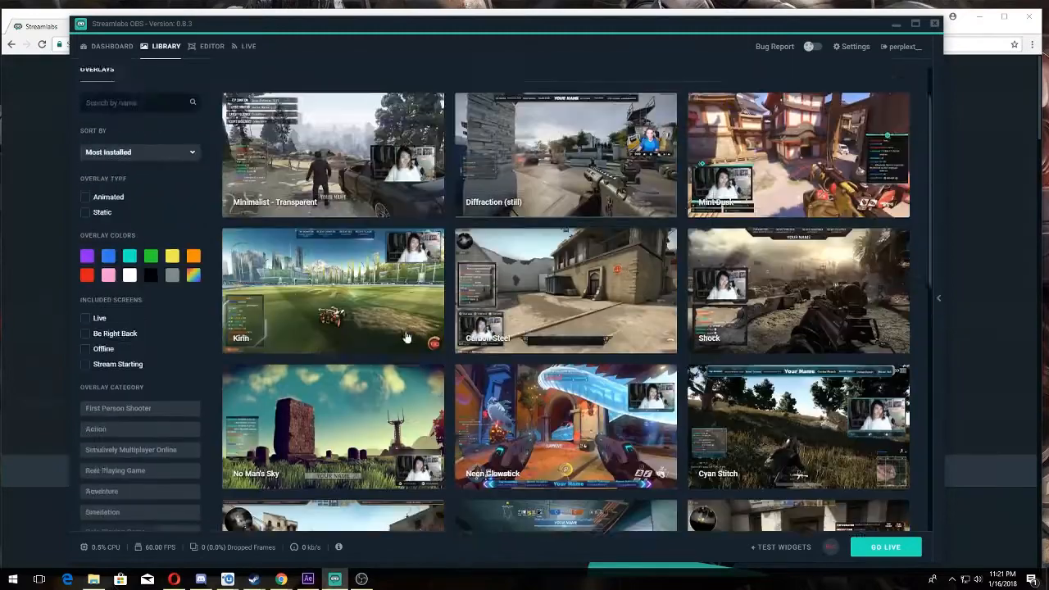
Return to the scene editor and rename the existing scene as "Starting Stream"
{"action": "left_click", "coordinate": [212, 47]}
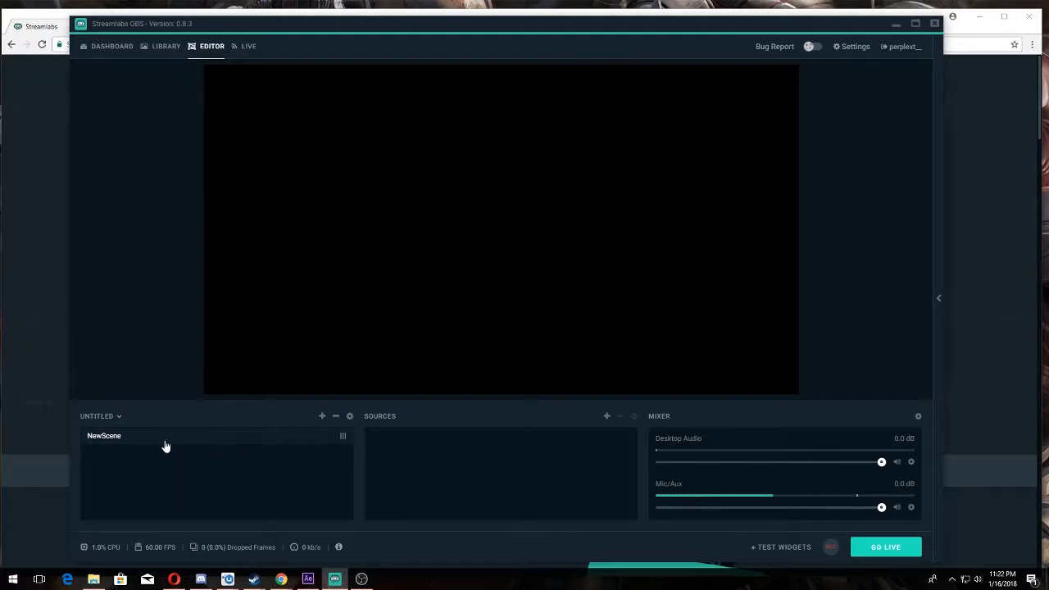
{"action": "right_click", "coordinate": [218, 441]}
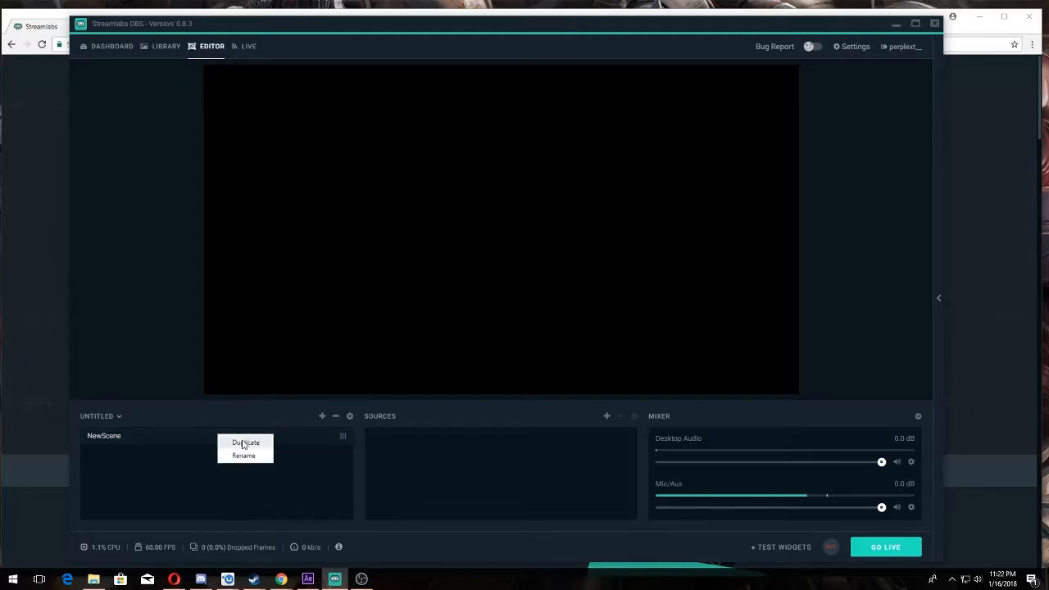
{"action": "left_click", "coordinate": [245, 456]}
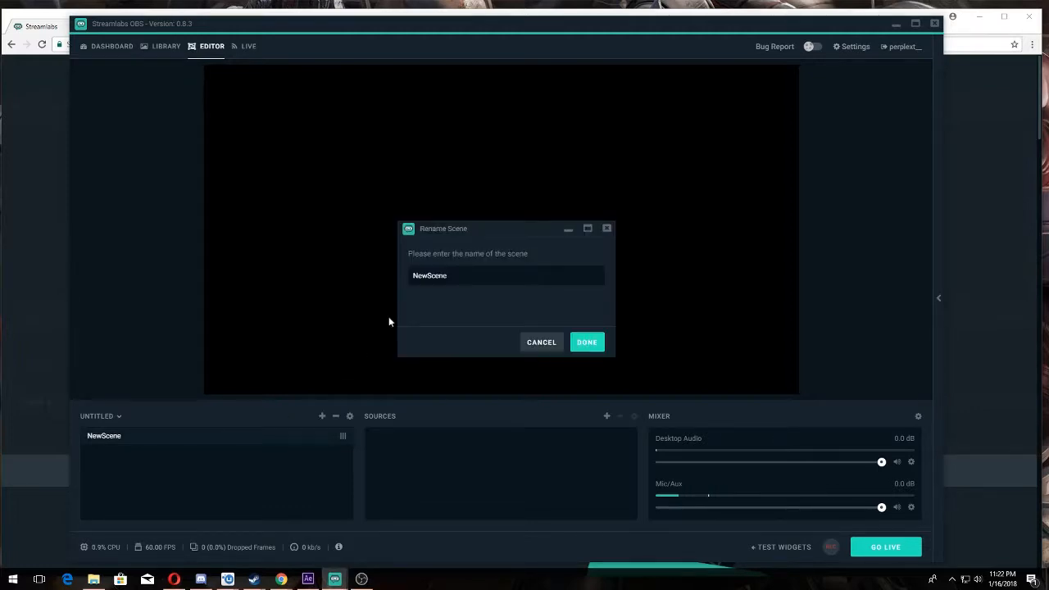
{"action": "type", "text": "Starting Stream"}
{"action": "left_click", "coordinate": [587, 341]}
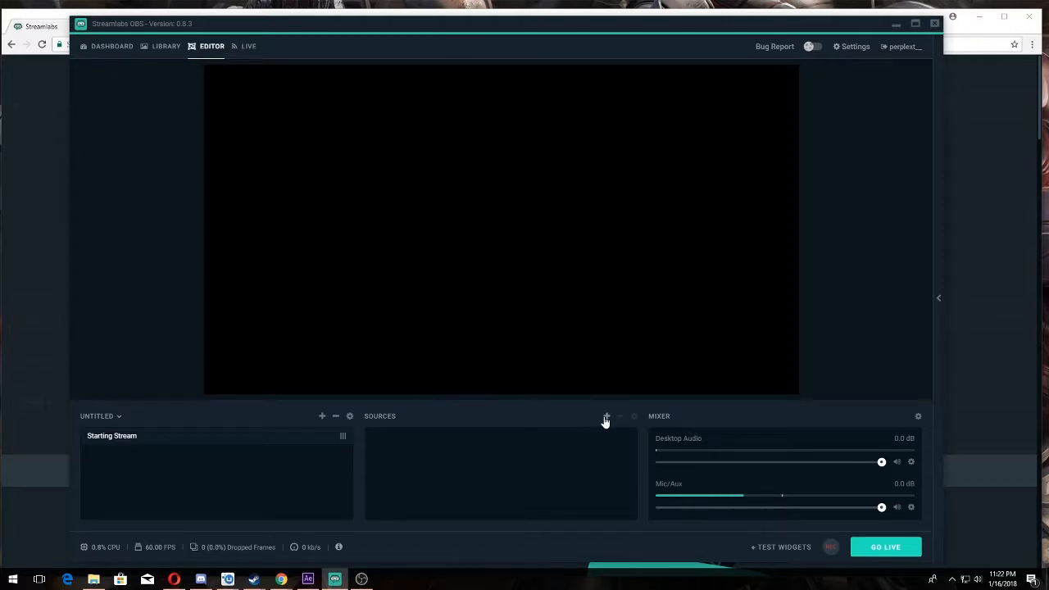
Add a media source named "Starting Video Loop" to the Starting Stream scene
{"action": "left_click", "coordinate": [606, 418]}
{"action": "left_click", "coordinate": [436, 305]}
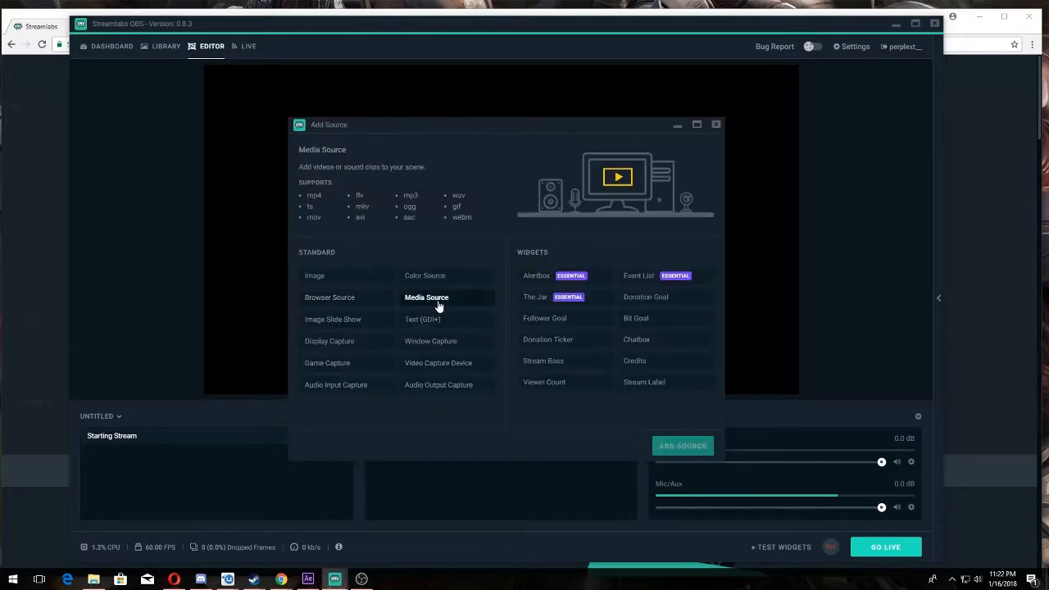
{"action": "left_click", "coordinate": [677, 446]}
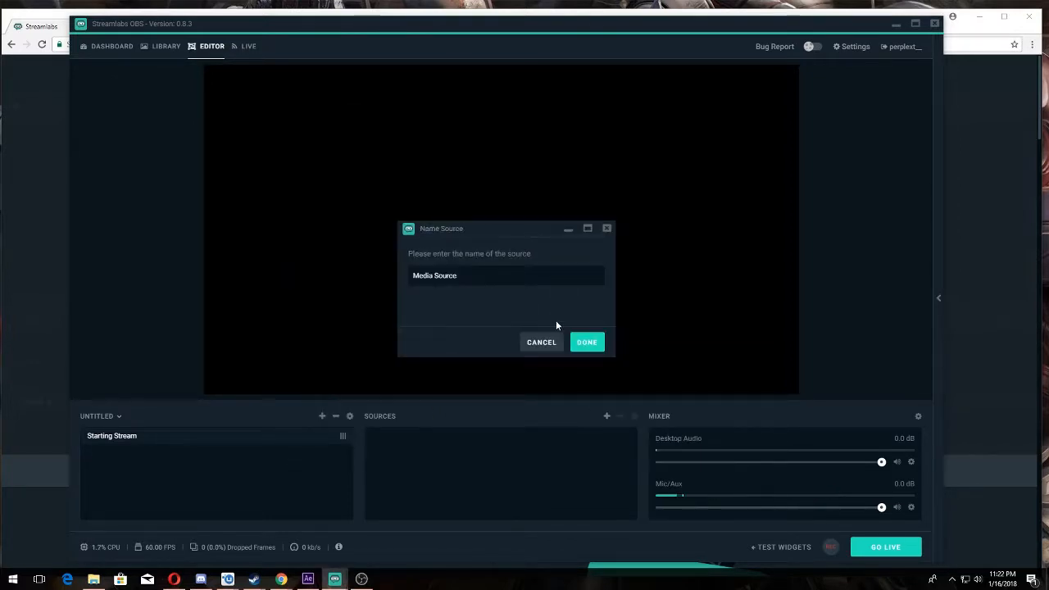
{"action": "key", "text": "ctrl+a"}
{"action": "type", "text": "Starting Video Loop"}
{"action": "left_click", "coordinate": [580, 344]}
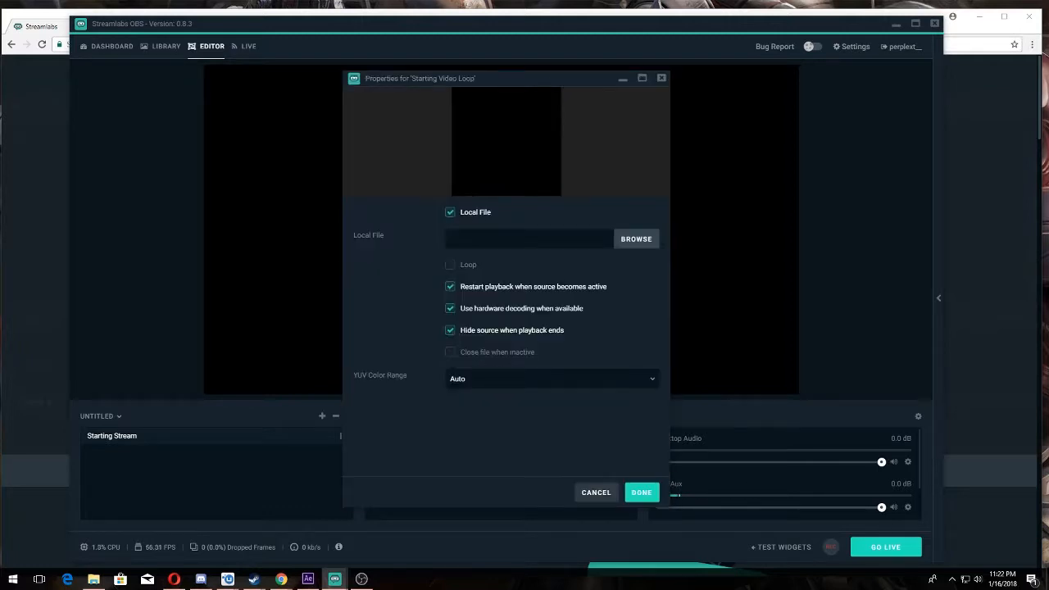
Load the Perplext_starting video as the source's local file with looping enabled, and lock the source
{"action": "left_click", "coordinate": [636, 239]}
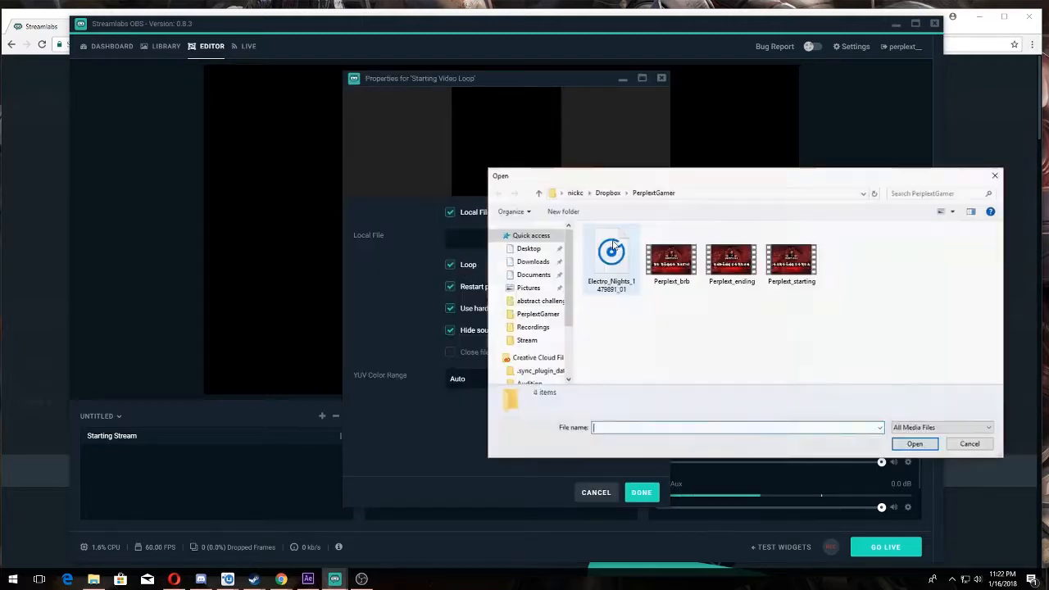
{"action": "left_click", "coordinate": [791, 261]}
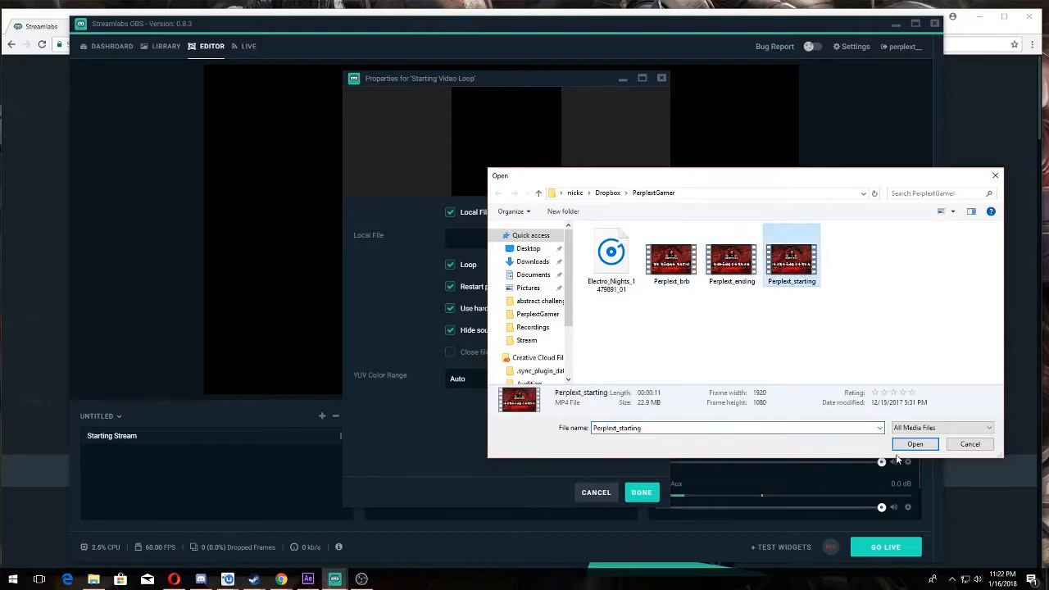
{"action": "left_click", "coordinate": [915, 445]}
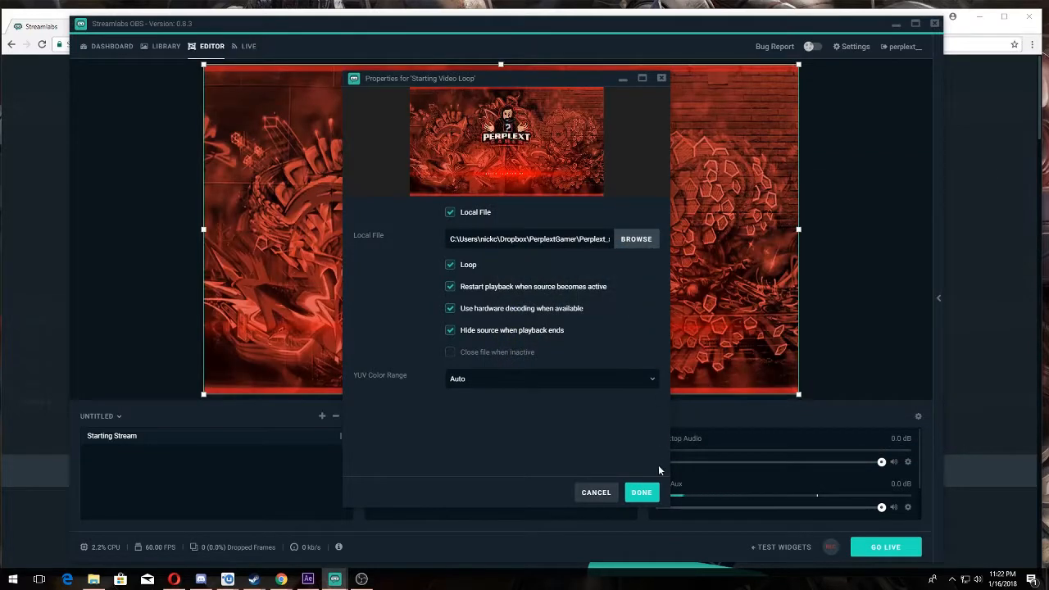
{"action": "left_click", "coordinate": [643, 496]}
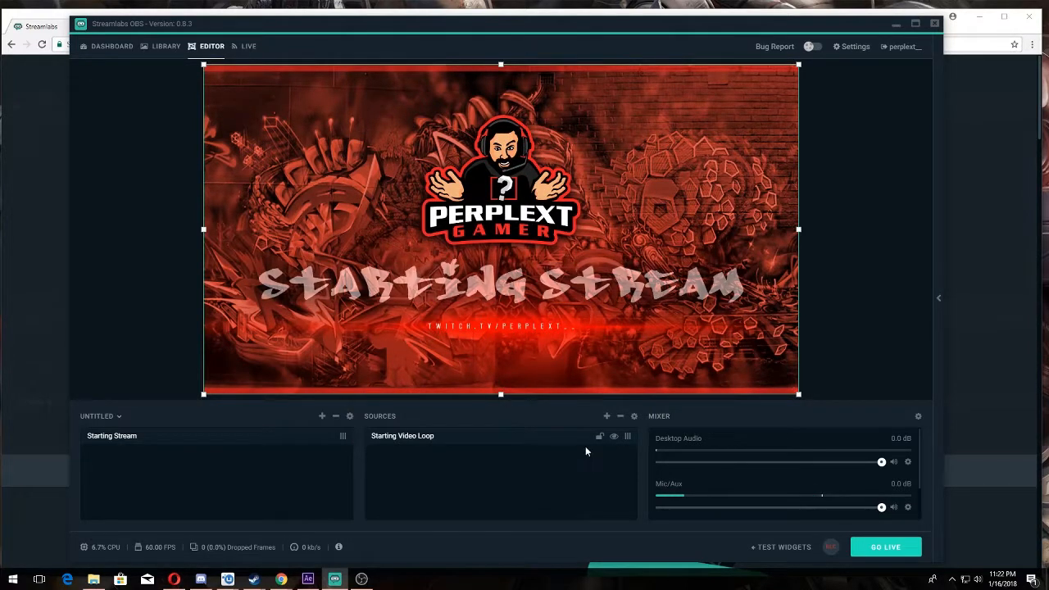
{"action": "left_click", "coordinate": [557, 440]}
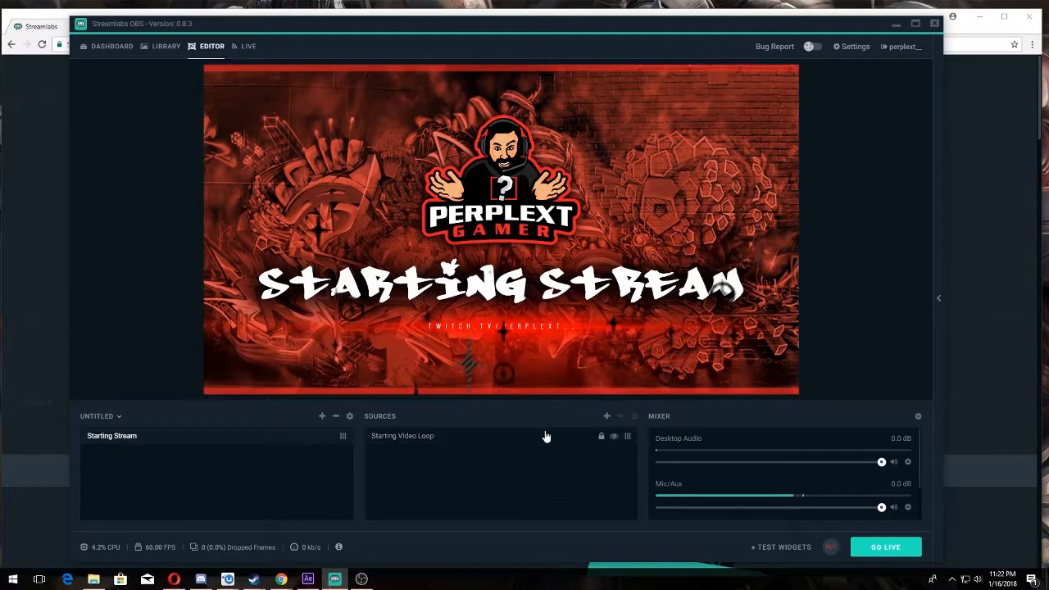
Add a new media source named "Background Music" to the Starting Stream scene
{"action": "left_click", "coordinate": [607, 417]}
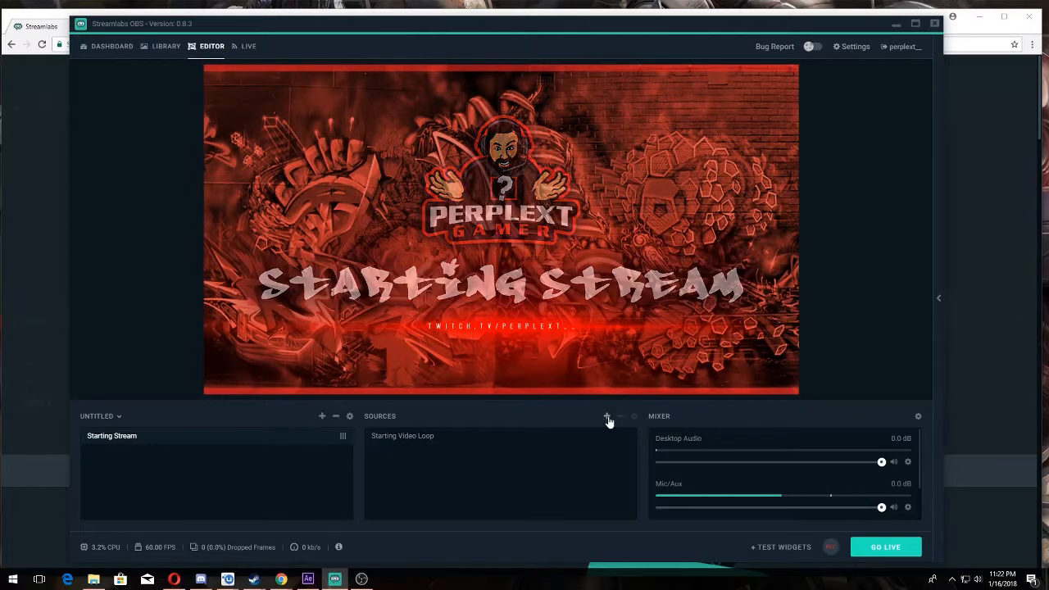
{"action": "left_click", "coordinate": [454, 298]}
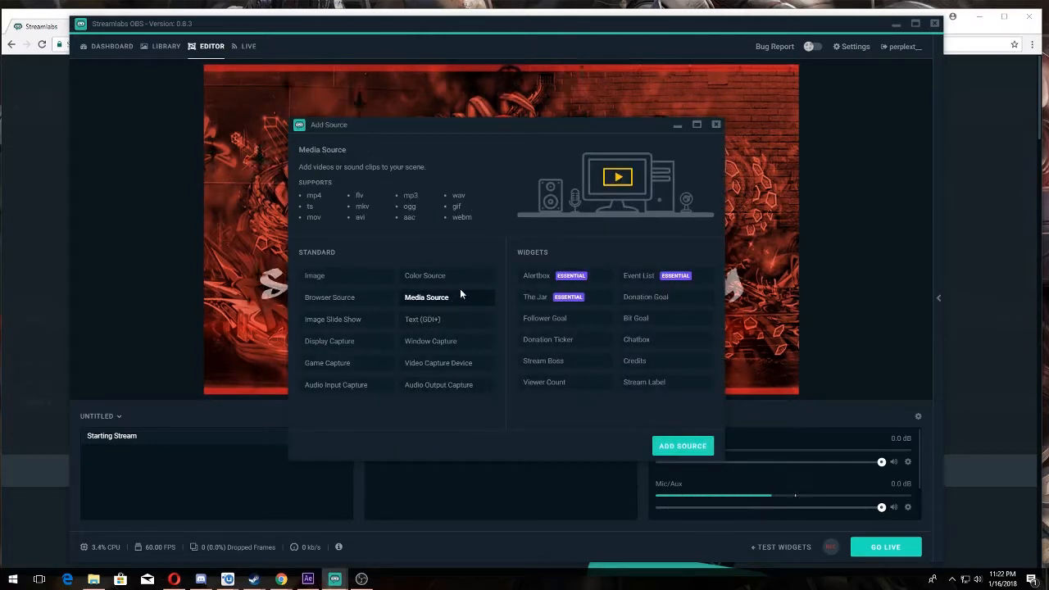
{"action": "left_click", "coordinate": [658, 443]}
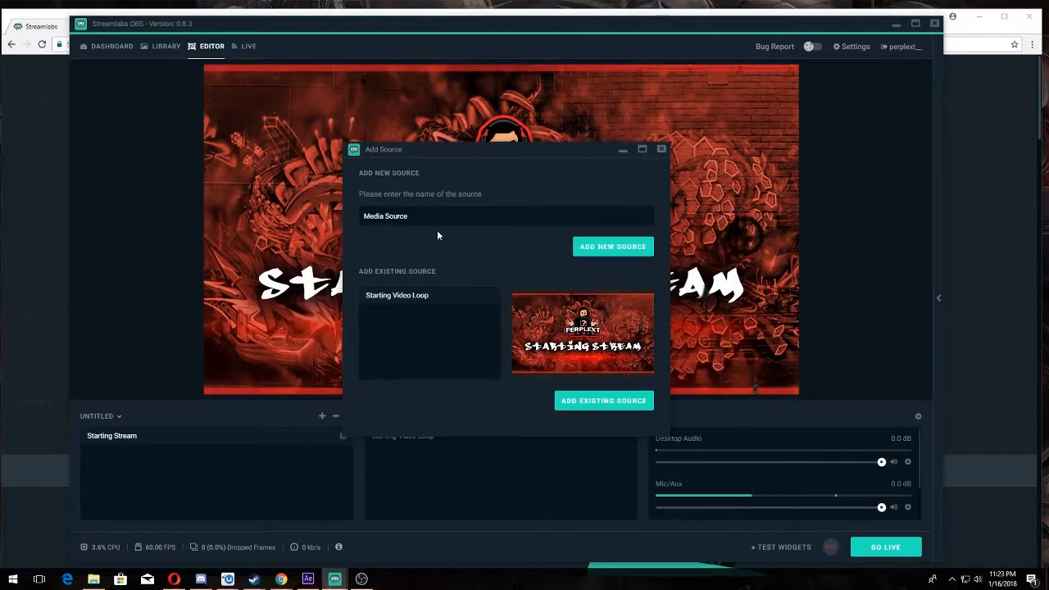
{"action": "type", "text": "Back"}
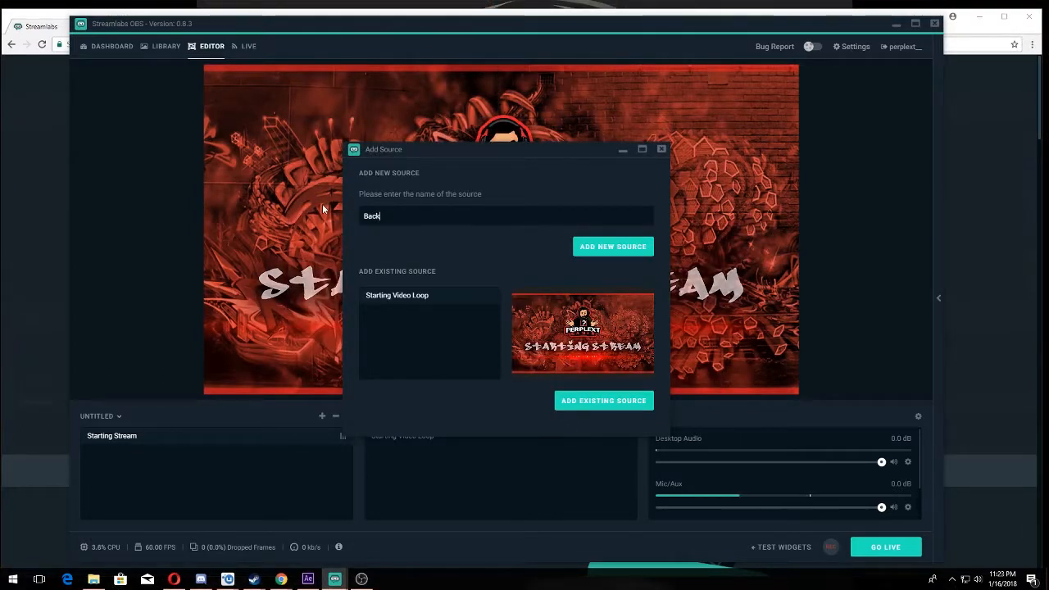
{"action": "type", "text": "ground Music"}
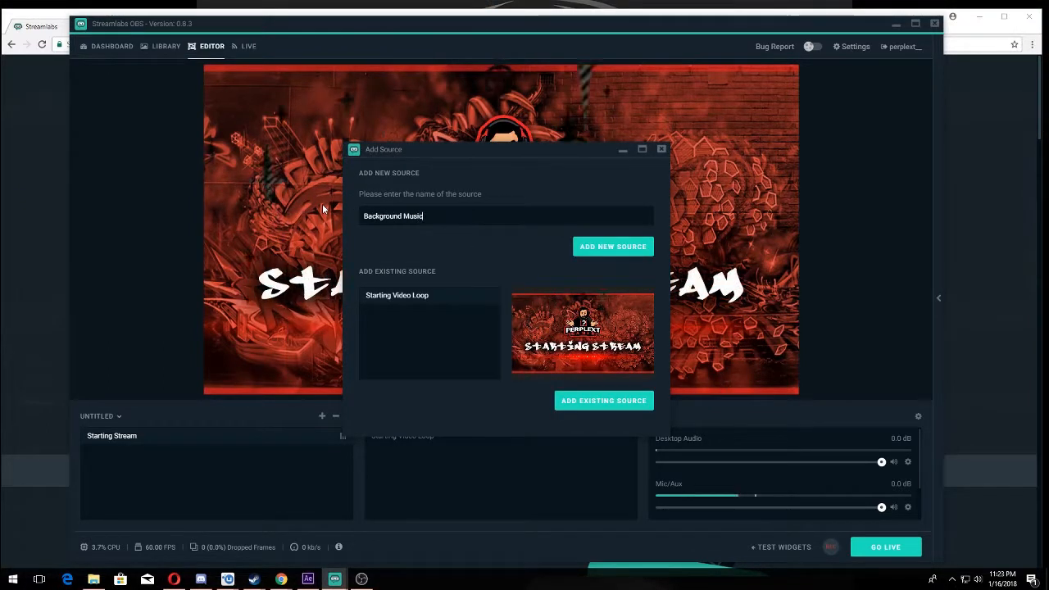
{"action": "left_click", "coordinate": [597, 246]}
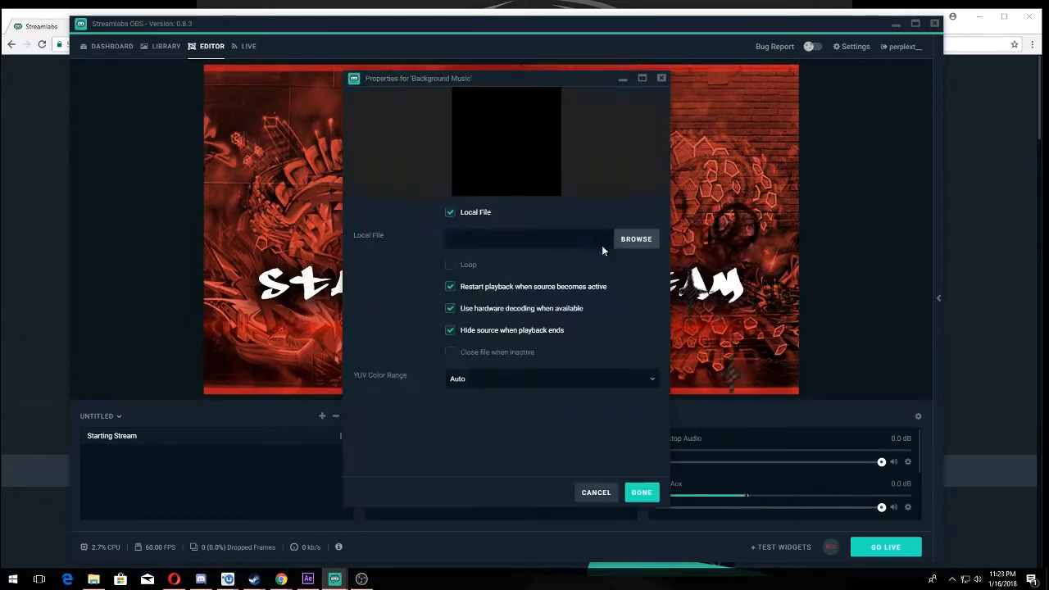
Enable looping for the Background Music source and load Electro_Nights_1479891_01 as its local file
{"action": "left_click", "coordinate": [451, 265]}
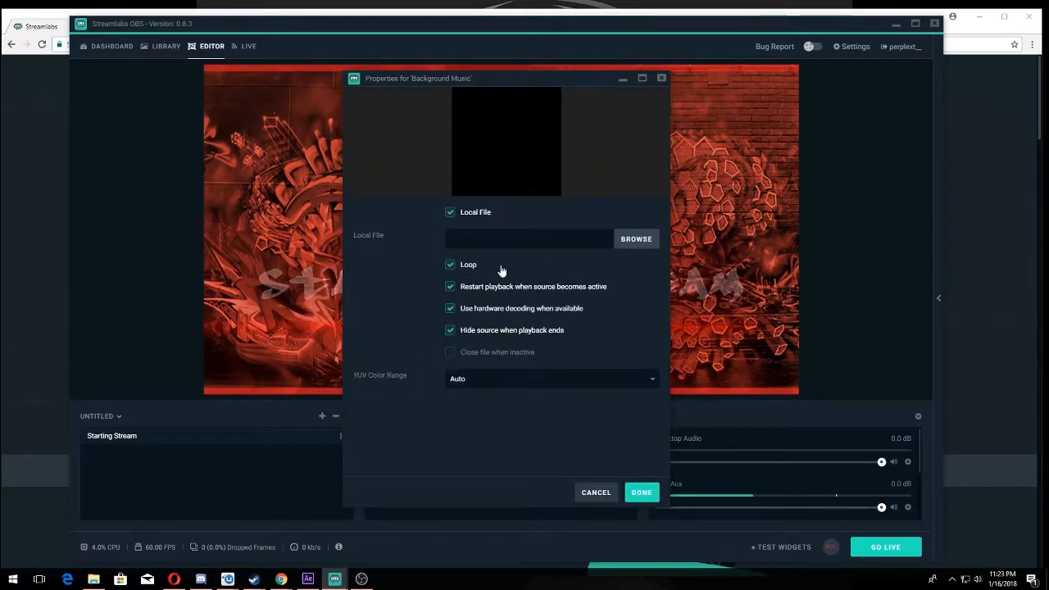
{"action": "left_click", "coordinate": [645, 241]}
{"action": "left_click", "coordinate": [610, 258]}
{"action": "left_click", "coordinate": [915, 444]}
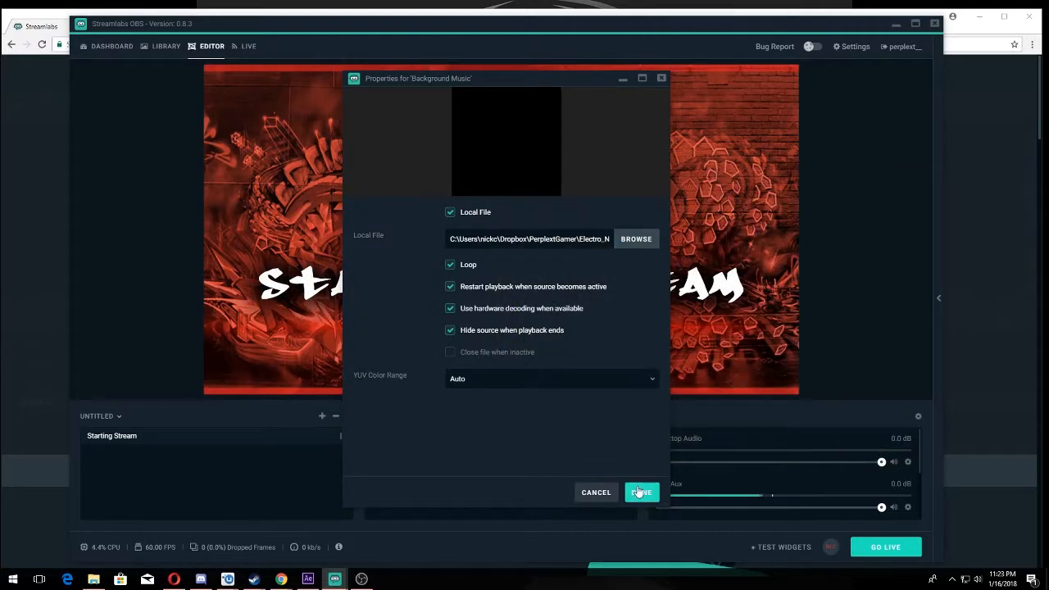
{"action": "left_click", "coordinate": [640, 493]}
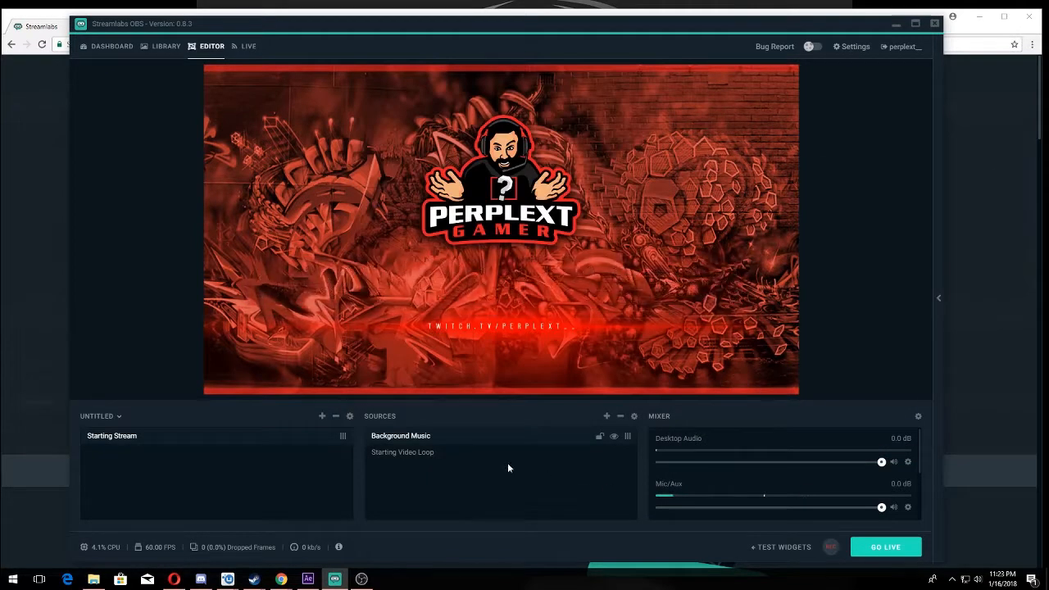
Lower the Background Music volume to -21.0 dB in the mixer and lock that source
{"action": "left_click", "coordinate": [474, 454]}
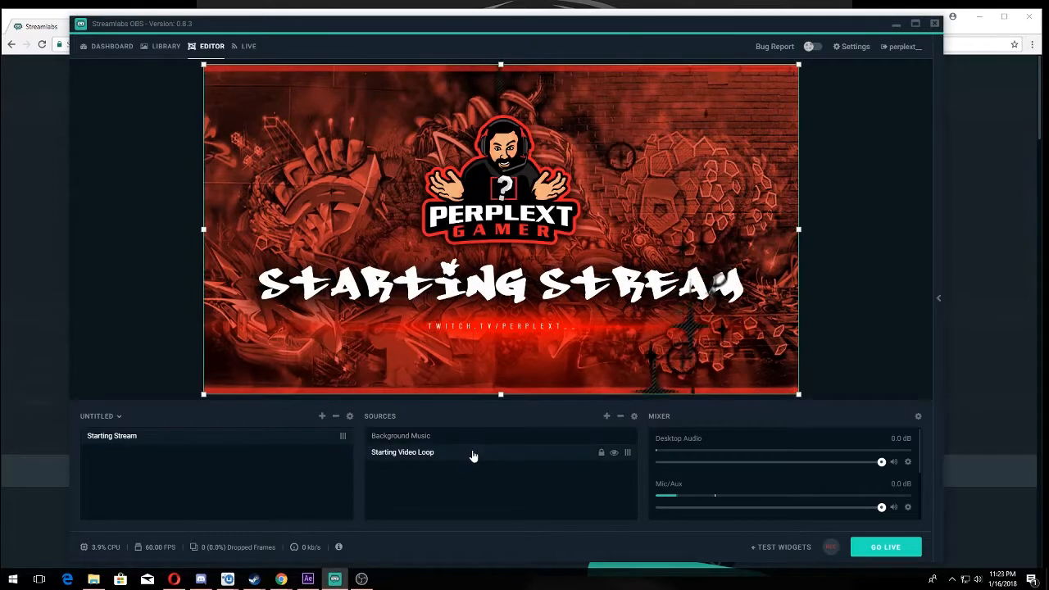
{"action": "left_click", "coordinate": [488, 443]}
{"action": "scroll", "coordinate": [754, 458], "scroll_direction": "down", "scroll_amount": 3}
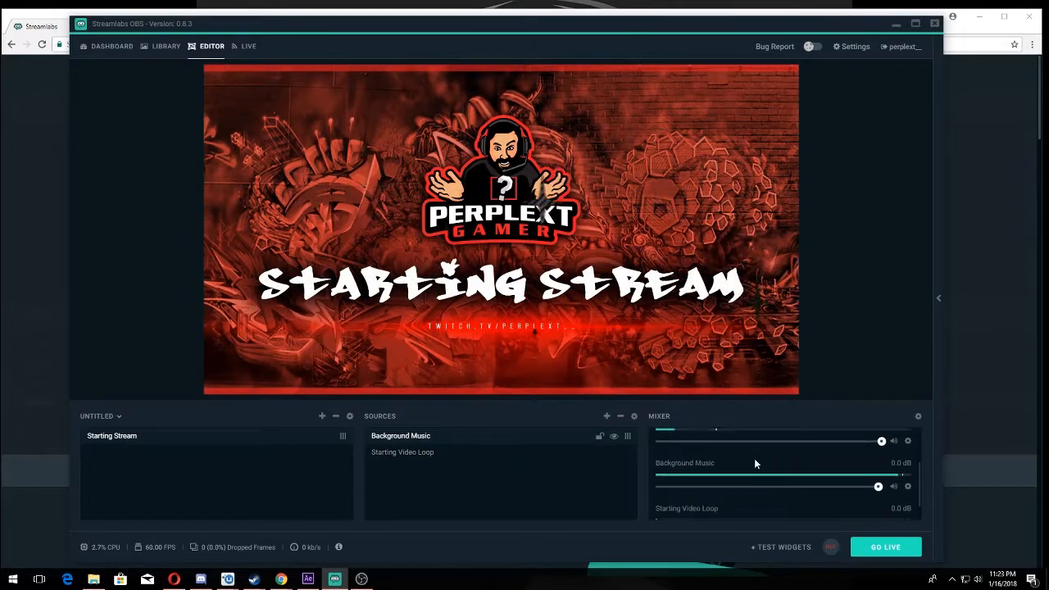
{"action": "left_click_drag", "start_coordinate": [879, 464], "coordinate": [764, 474]}
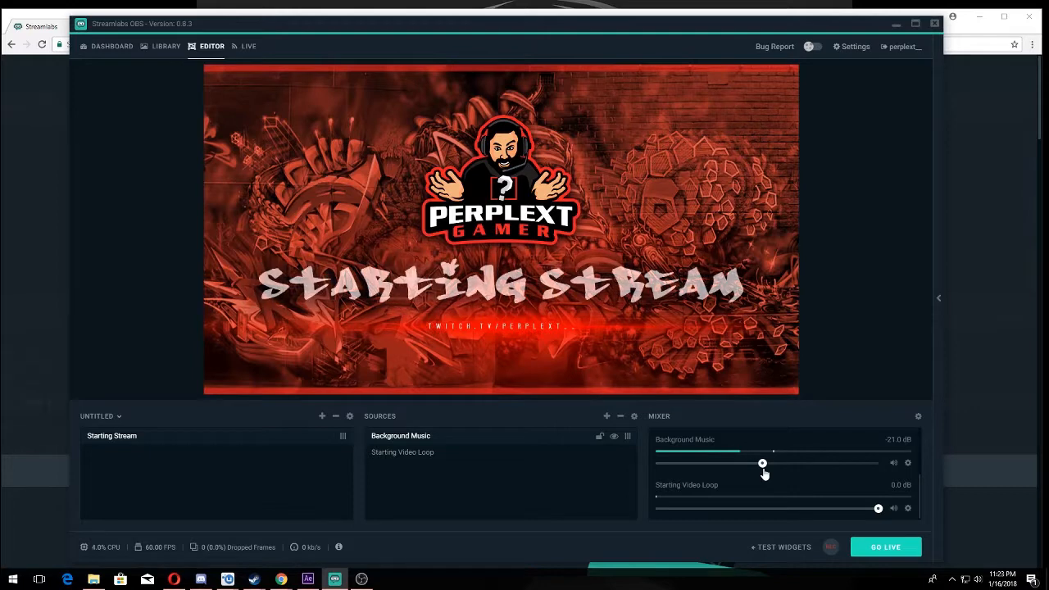
{"action": "left_click", "coordinate": [599, 436]}
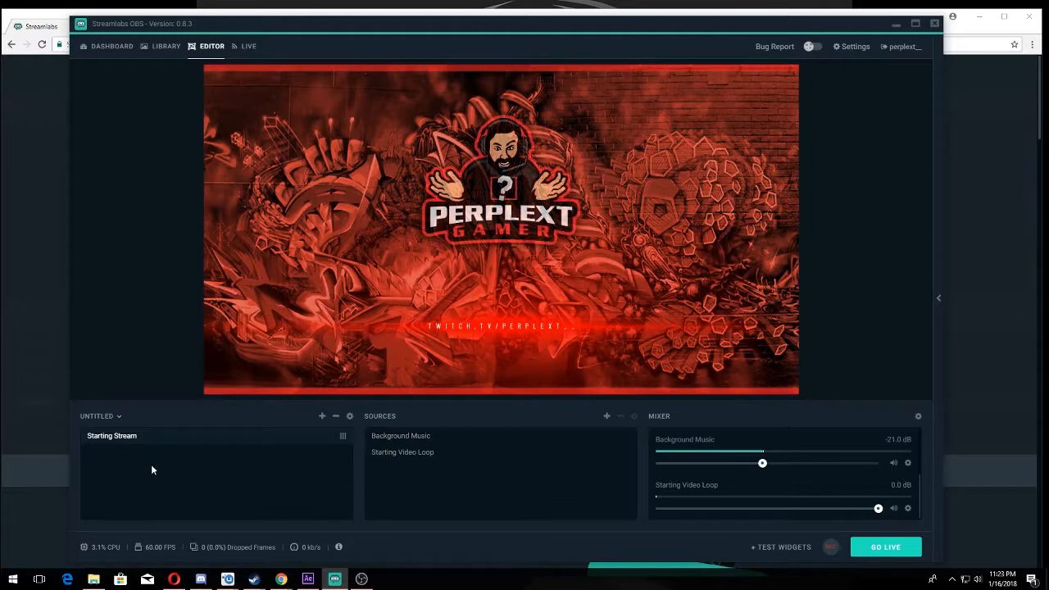
Add a new scene named "BRB"
{"action": "left_click", "coordinate": [322, 416]}
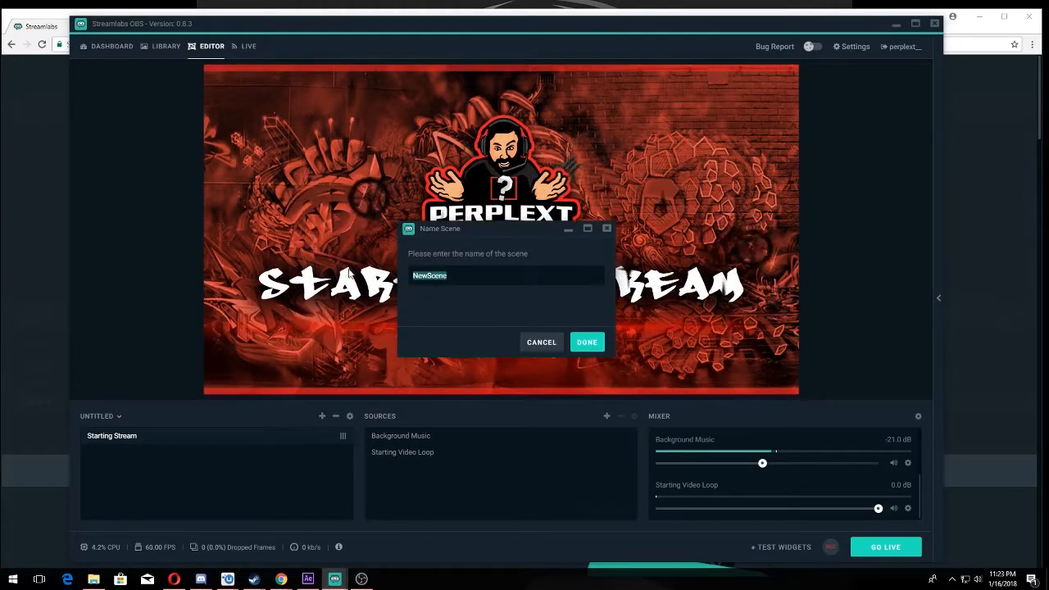
{"action": "type", "text": "BRB"}
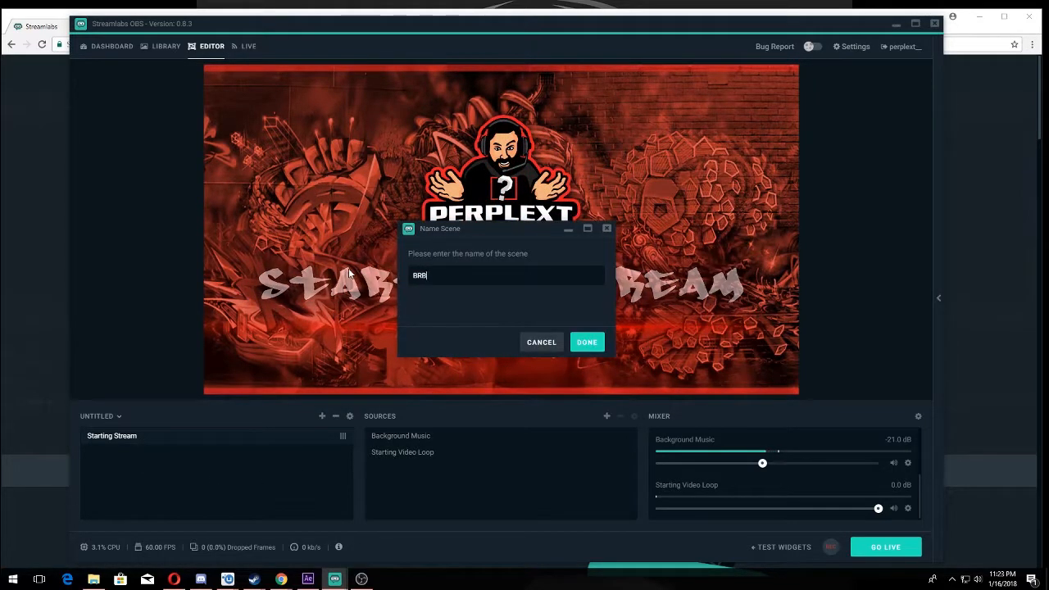
{"action": "left_click", "coordinate": [590, 343]}
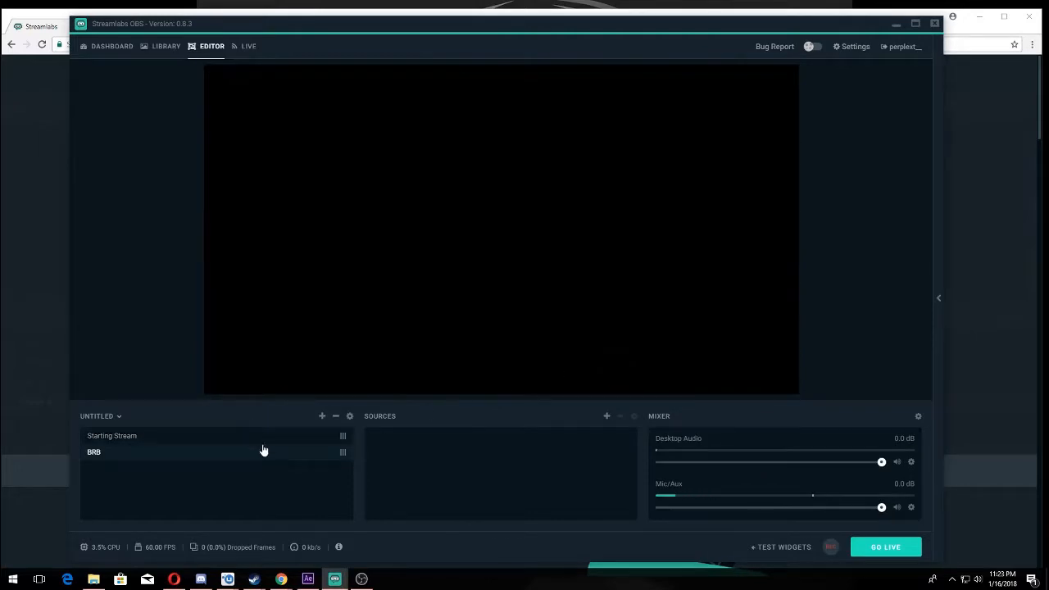
Add a new media source named "BRB Video Loop" to the BRB scene
{"action": "left_click", "coordinate": [605, 416]}
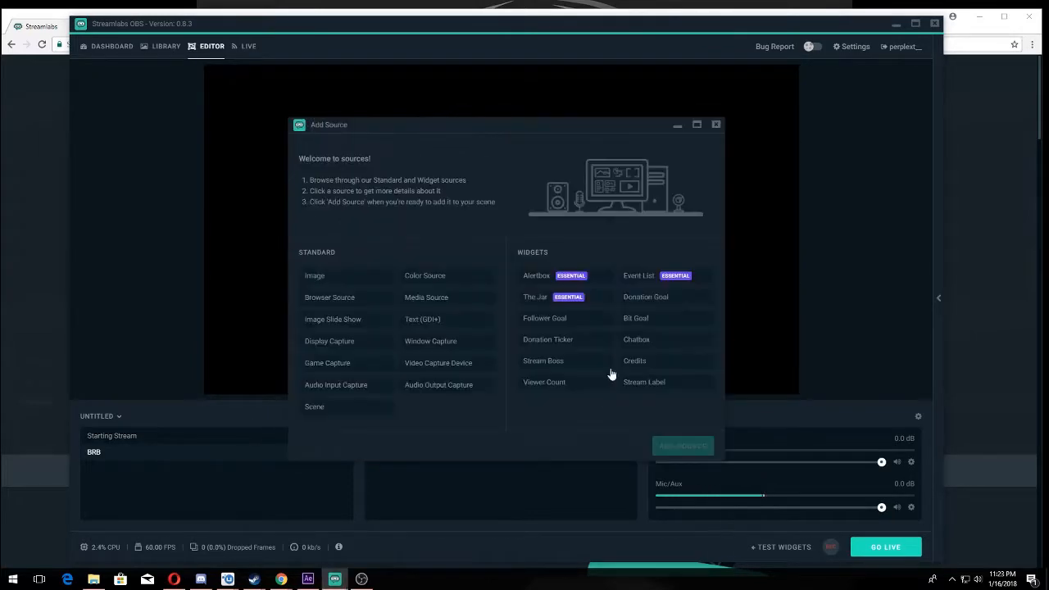
{"action": "left_click", "coordinate": [433, 298]}
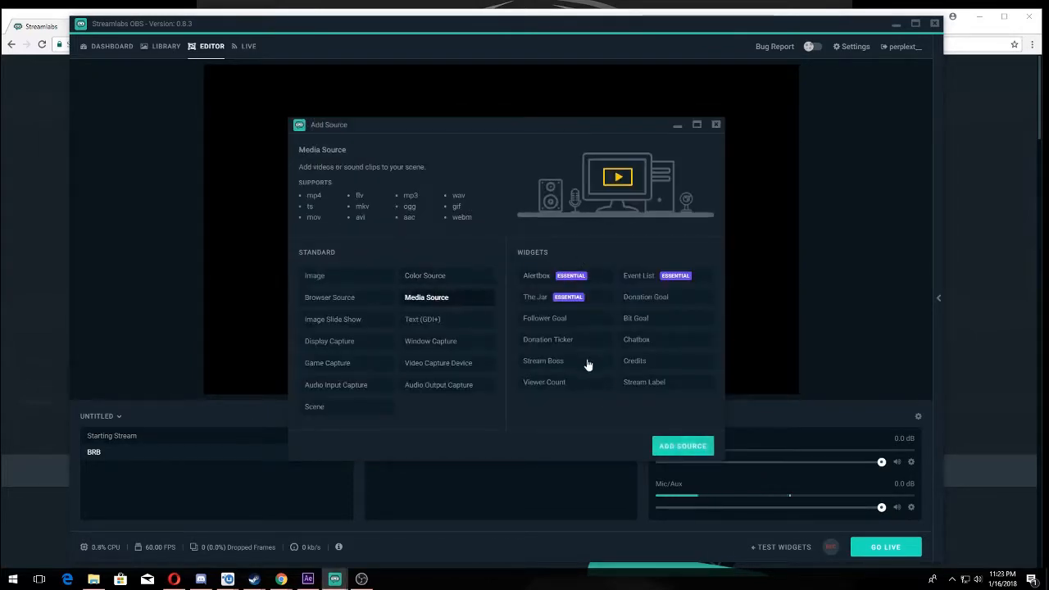
{"action": "left_click", "coordinate": [681, 446]}
{"action": "key", "text": "ctrl+a"}
{"action": "type", "text": "B"}
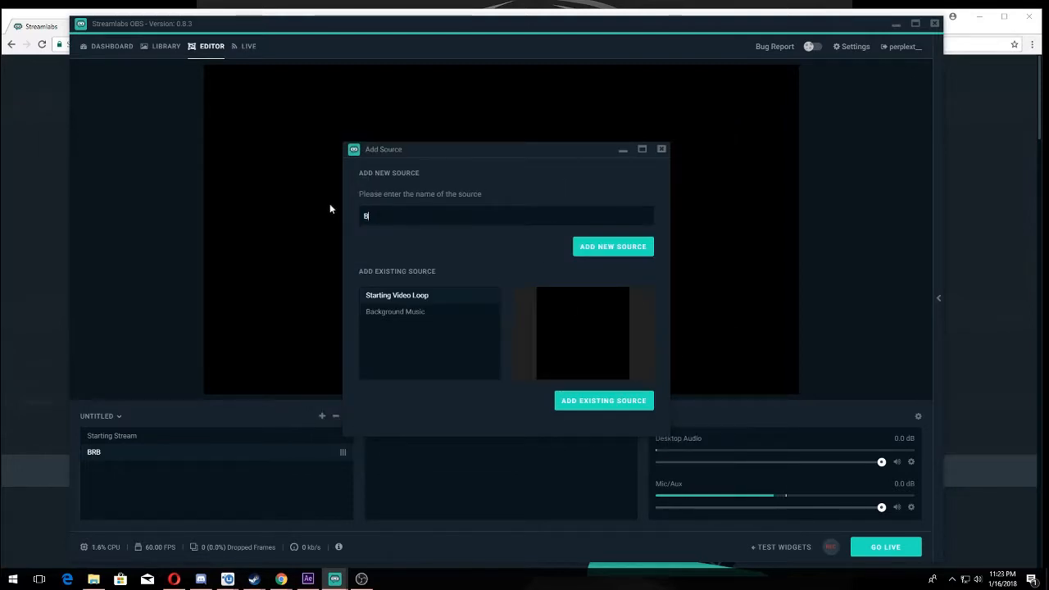
{"action": "type", "text": "RB Video Loop"}
{"action": "left_click", "coordinate": [584, 246]}
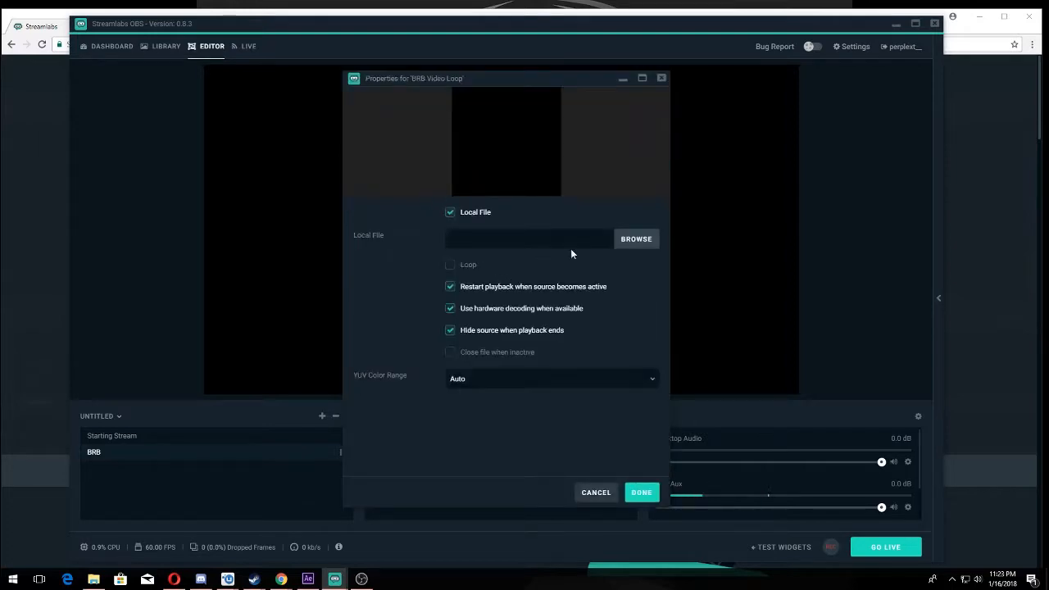
Enable looping for the BRB Video Loop source and load Perplext_brb as its local file
{"action": "left_click", "coordinate": [451, 265]}
{"action": "left_click", "coordinate": [644, 240]}
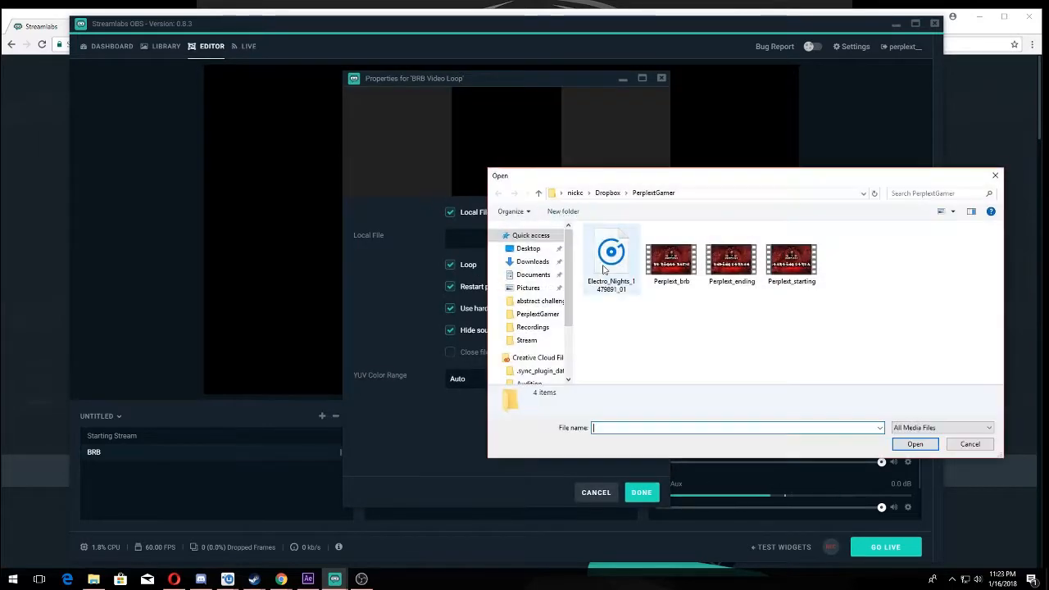
{"action": "left_click", "coordinate": [671, 261]}
{"action": "left_click", "coordinate": [915, 445]}
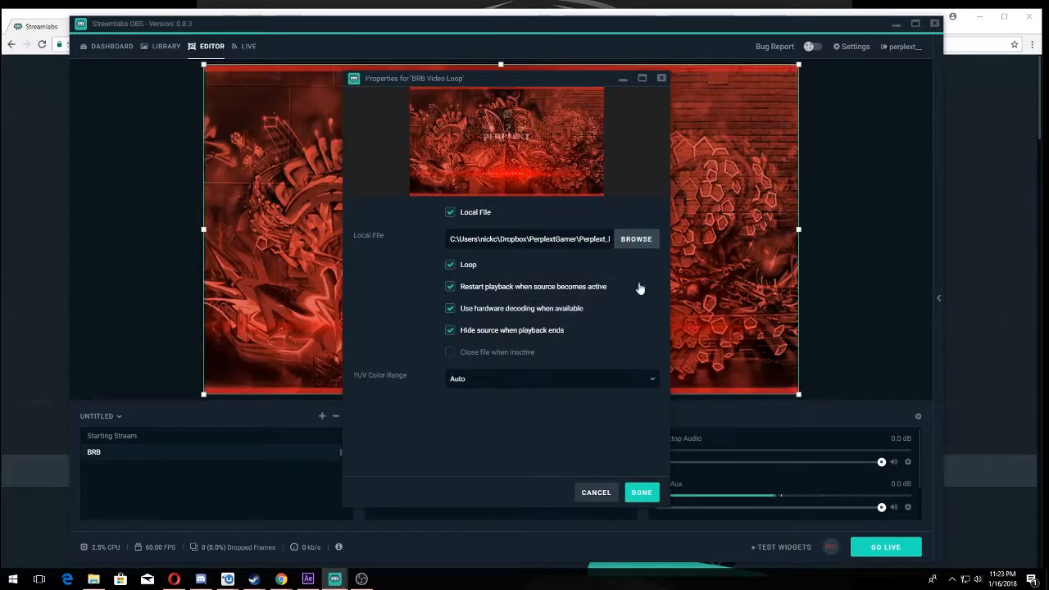
{"action": "left_click", "coordinate": [640, 493]}
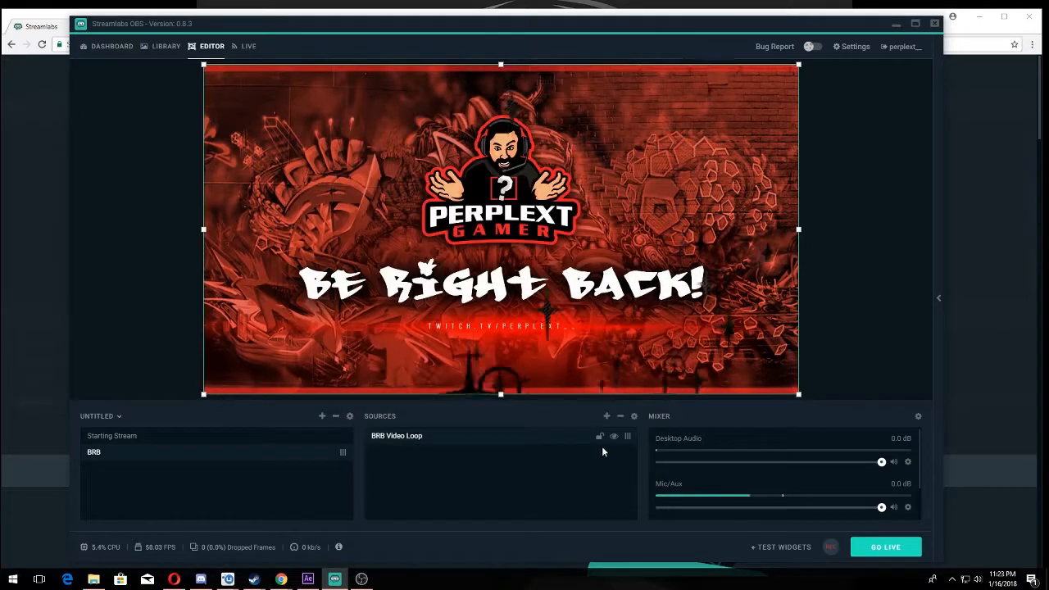
Add the existing Background Music media source to the BRB scene and check its mixer level
{"action": "left_click", "coordinate": [607, 417]}
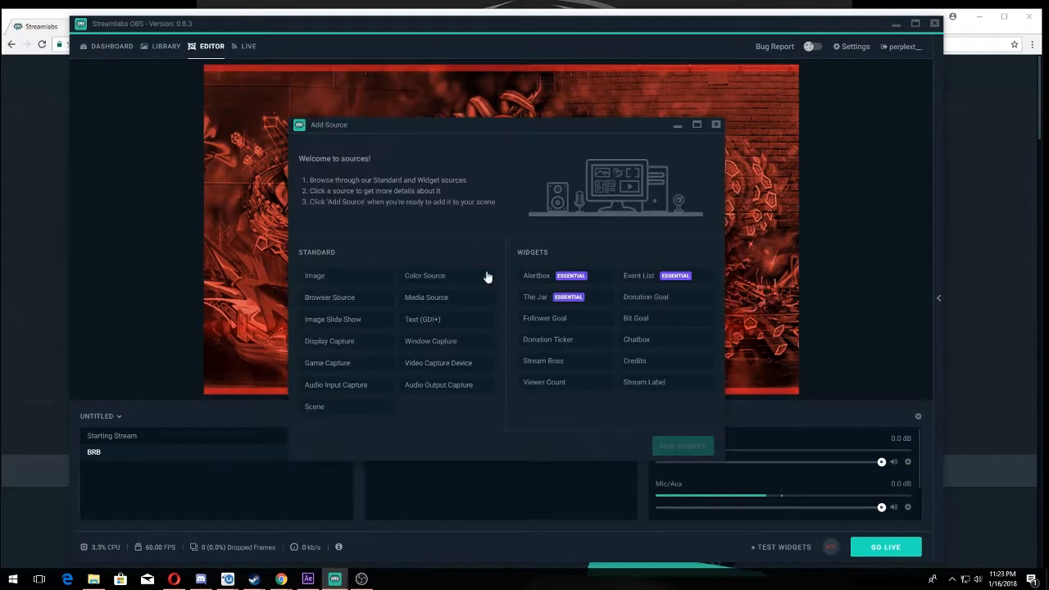
{"action": "left_click", "coordinate": [450, 300]}
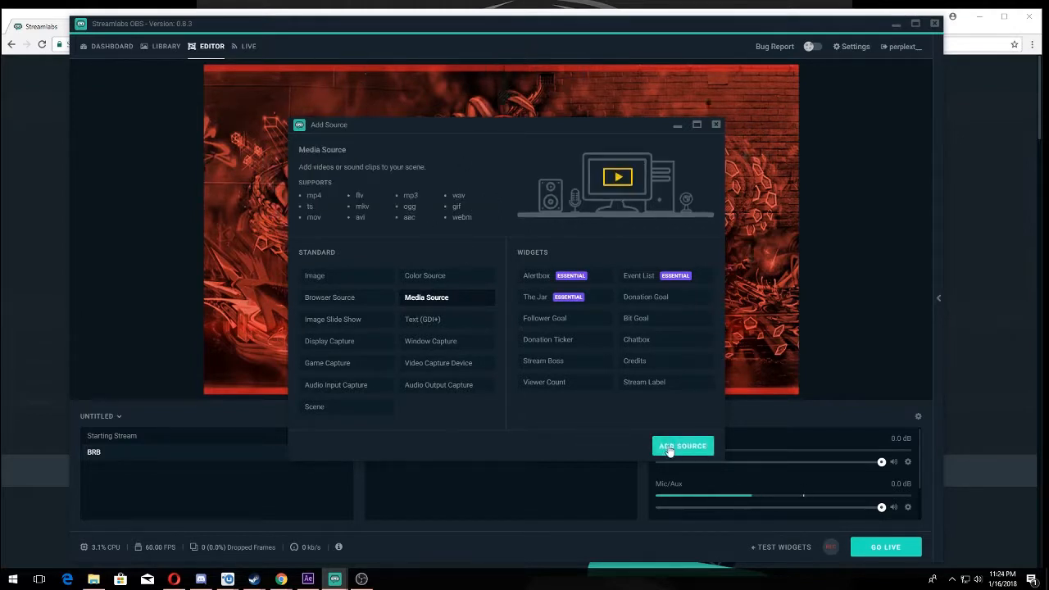
{"action": "left_click", "coordinate": [682, 446]}
{"action": "type", "text": "Background"}
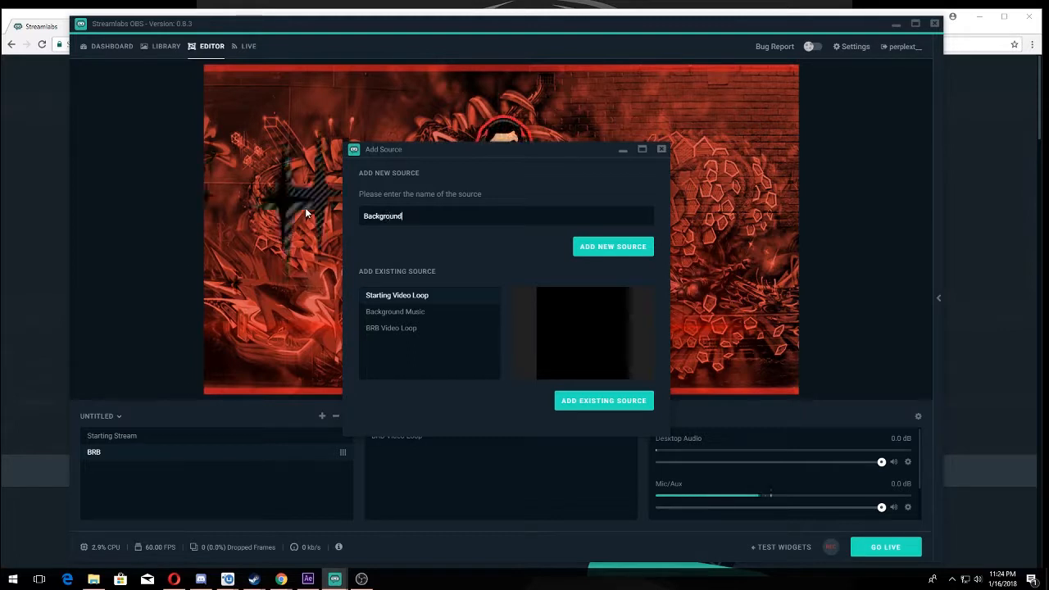
{"action": "type", "text": " Loop"}
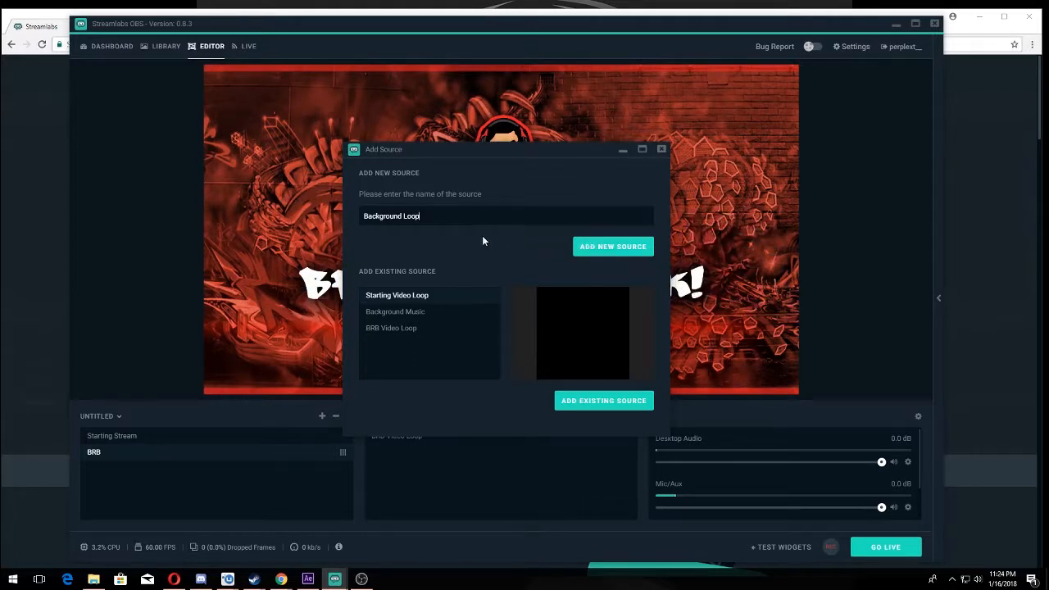
{"action": "left_click", "coordinate": [403, 315]}
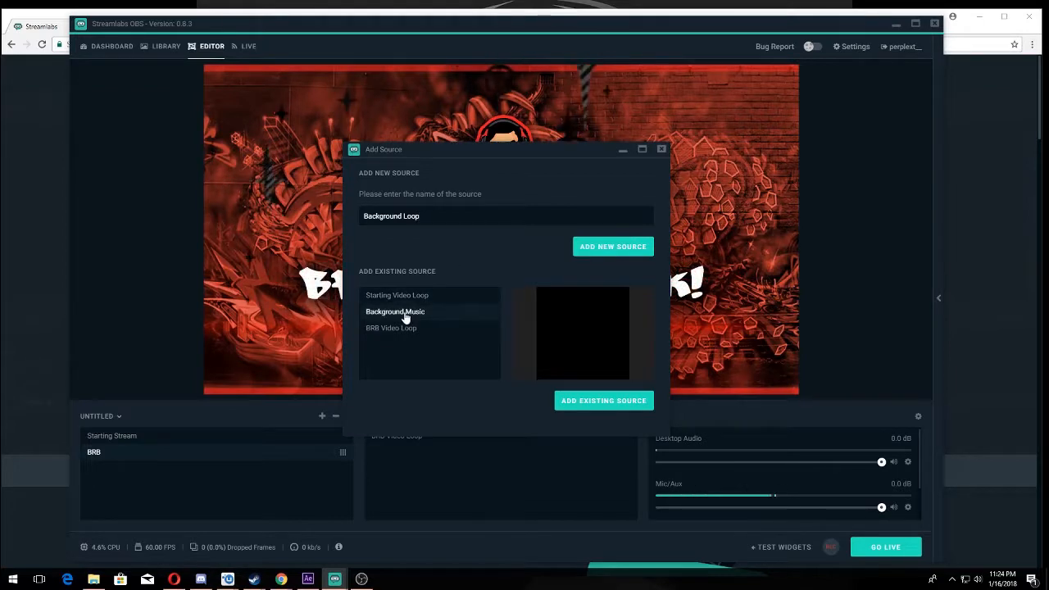
{"action": "left_click", "coordinate": [604, 400]}
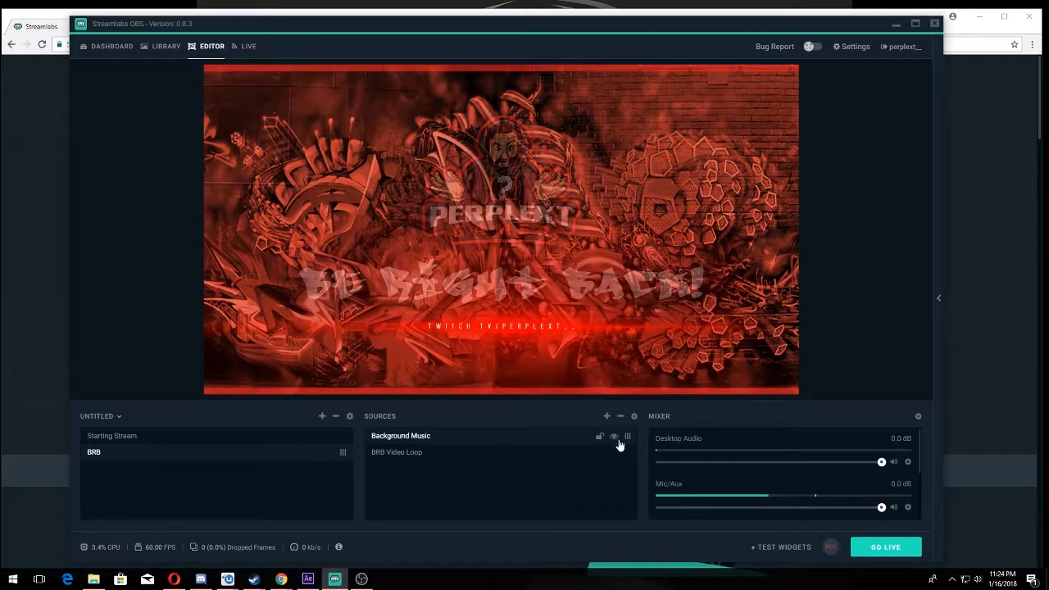
{"action": "scroll", "coordinate": [738, 482], "scroll_direction": "down", "scroll_amount": 2}
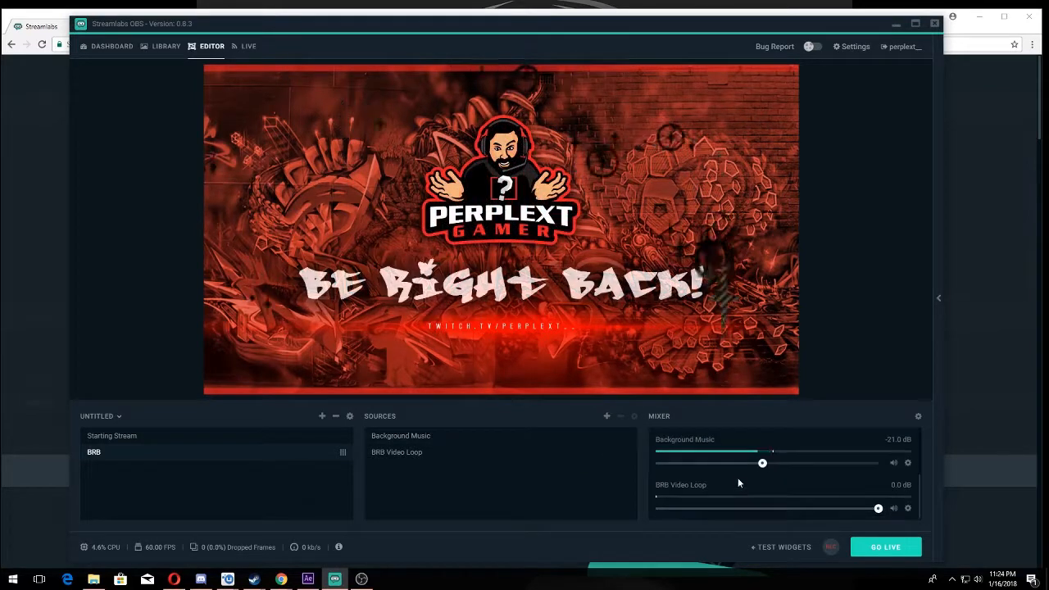
{"action": "scroll", "coordinate": [734, 468], "scroll_direction": "up", "scroll_amount": 3}
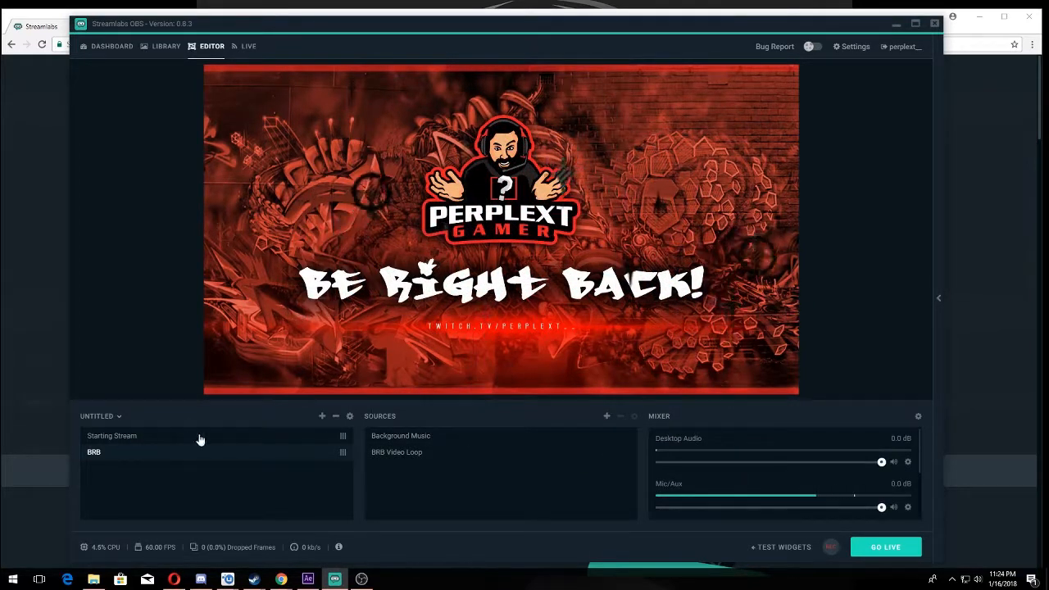
Add a new scene named "Ending Video Loop"
{"action": "left_click", "coordinate": [322, 417]}
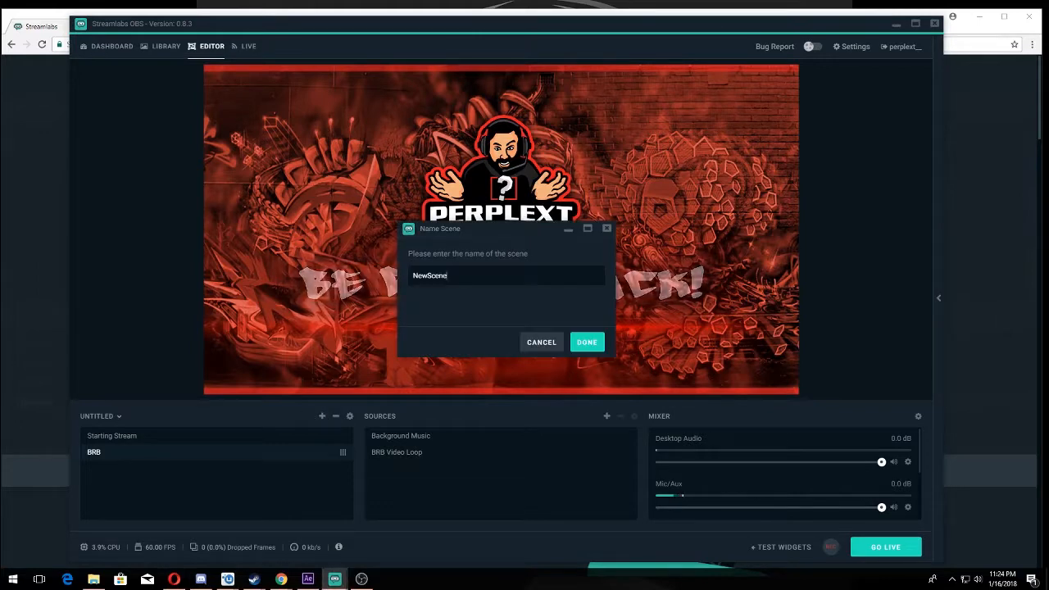
{"action": "type", "text": "Ending S"}
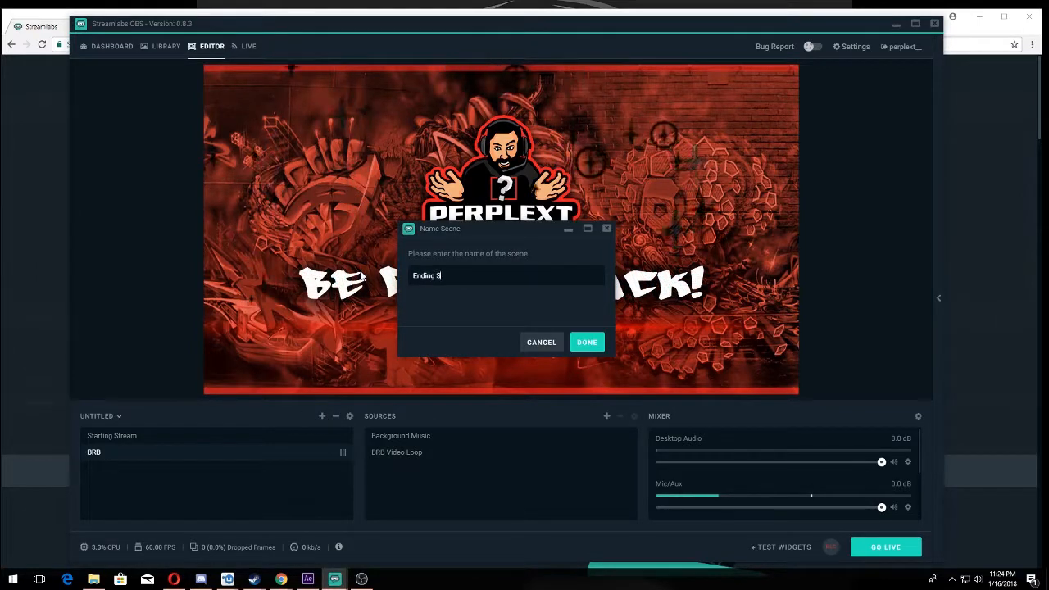
{"action": "key", "text": "BackSpace"}
{"action": "type", "text": "Video "}
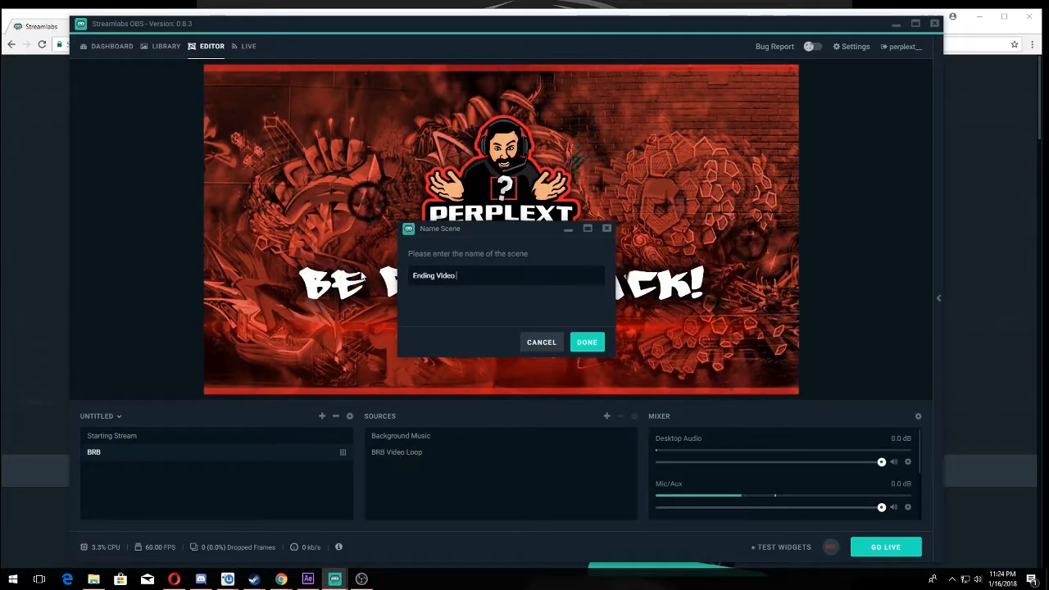
{"action": "type", "text": "Loop"}
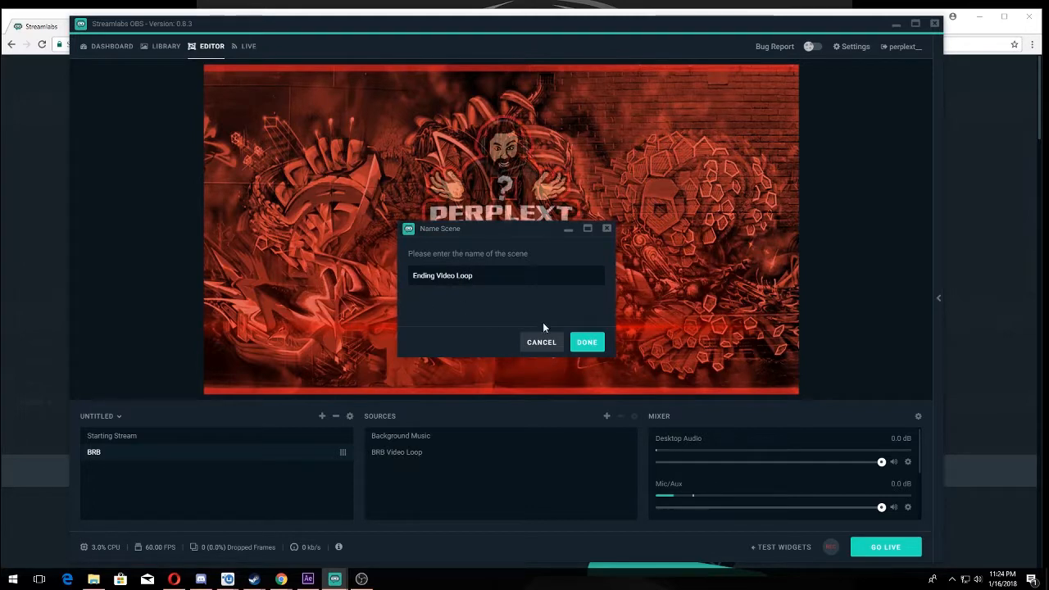
{"action": "left_click", "coordinate": [582, 342]}
Add a new media source named "Ending Video Loop" to the Ending Video Loop scene
{"action": "left_click", "coordinate": [607, 418]}
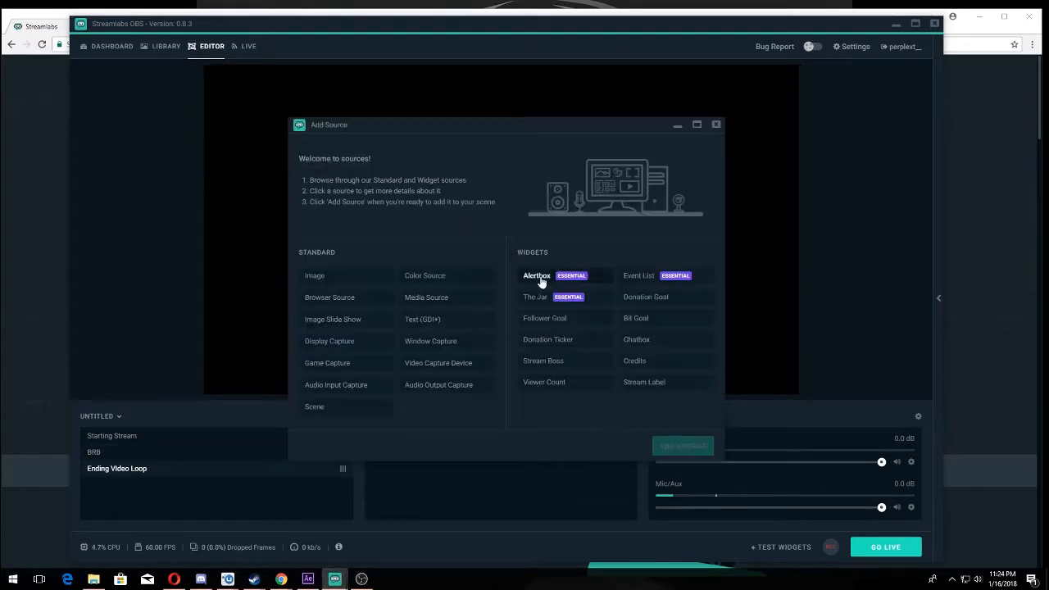
{"action": "left_click", "coordinate": [443, 299]}
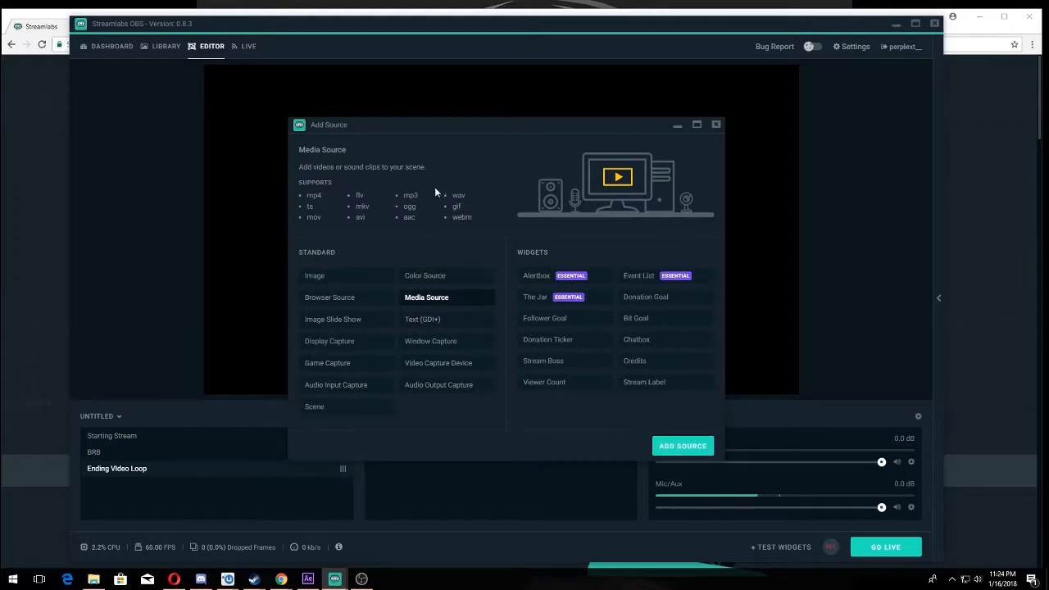
{"action": "left_click", "coordinate": [692, 447]}
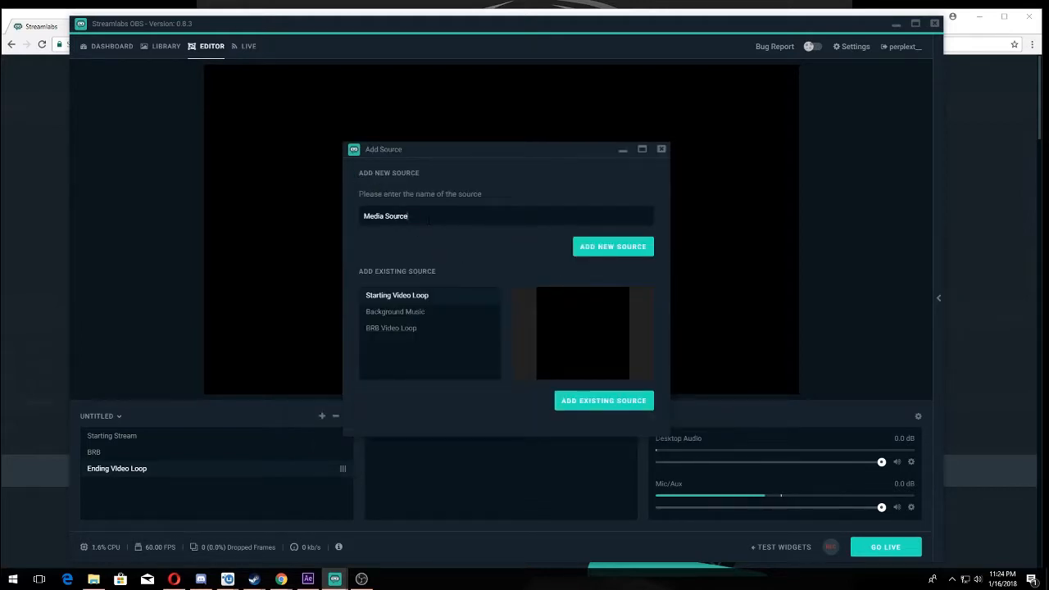
{"action": "left_click_drag", "start_coordinate": [429, 220], "coordinate": [360, 217]}
{"action": "type", "text": "Ending Video Loop"}
{"action": "left_click", "coordinate": [617, 248]}
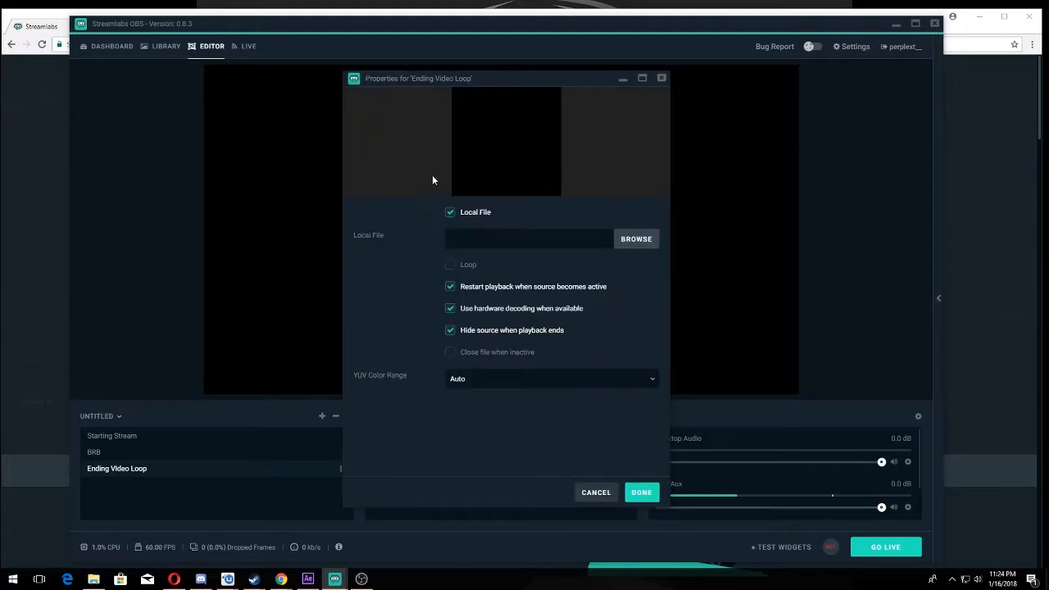
Enable looping for the Ending Video Loop source and load Perplext_ending as its local file
{"action": "left_click", "coordinate": [635, 238]}
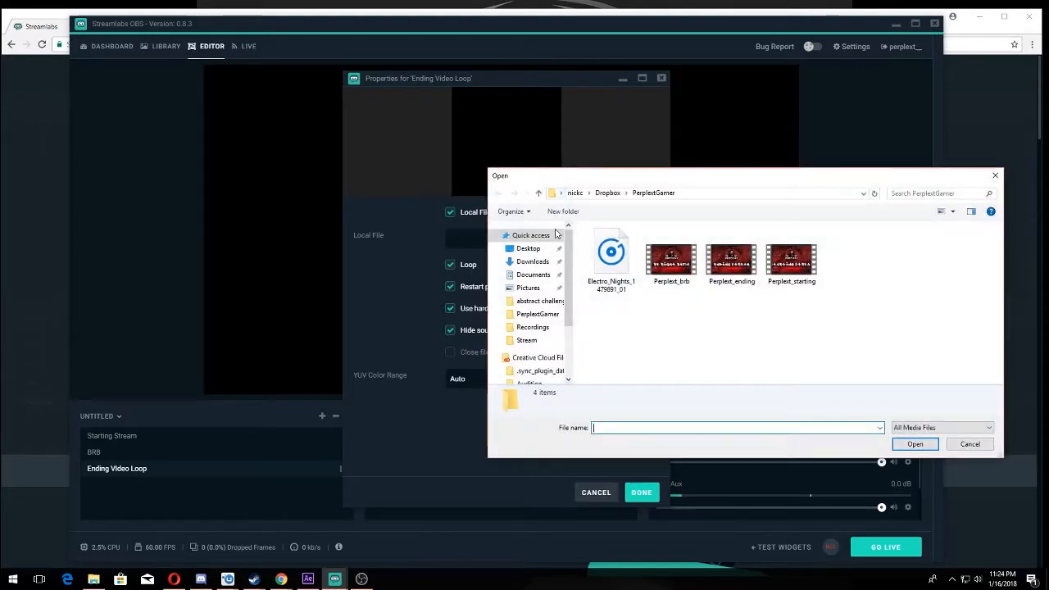
{"action": "left_click", "coordinate": [732, 261]}
{"action": "left_click", "coordinate": [915, 444]}
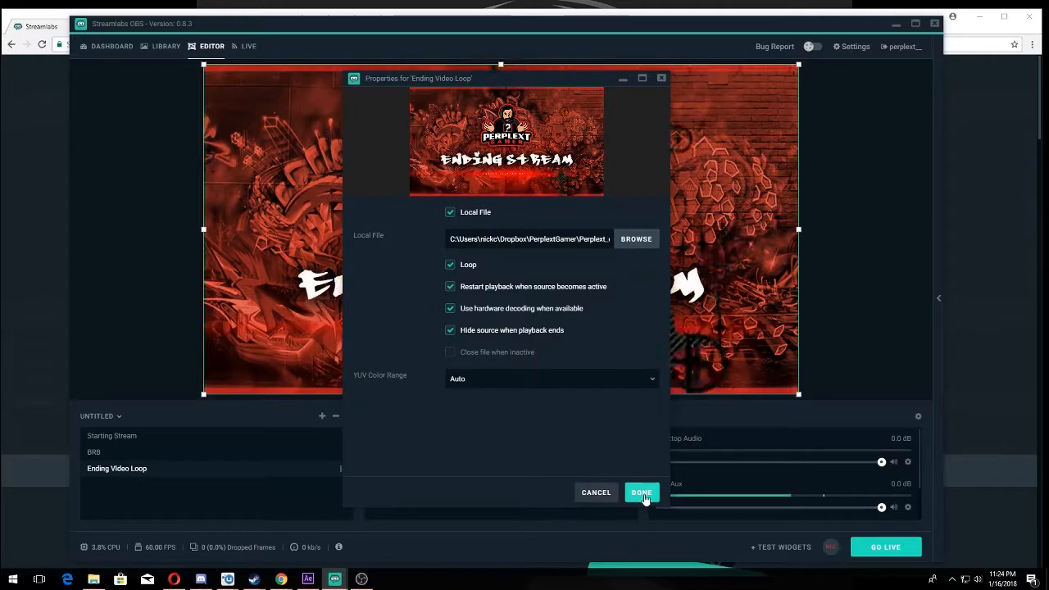
{"action": "left_click", "coordinate": [641, 492]}
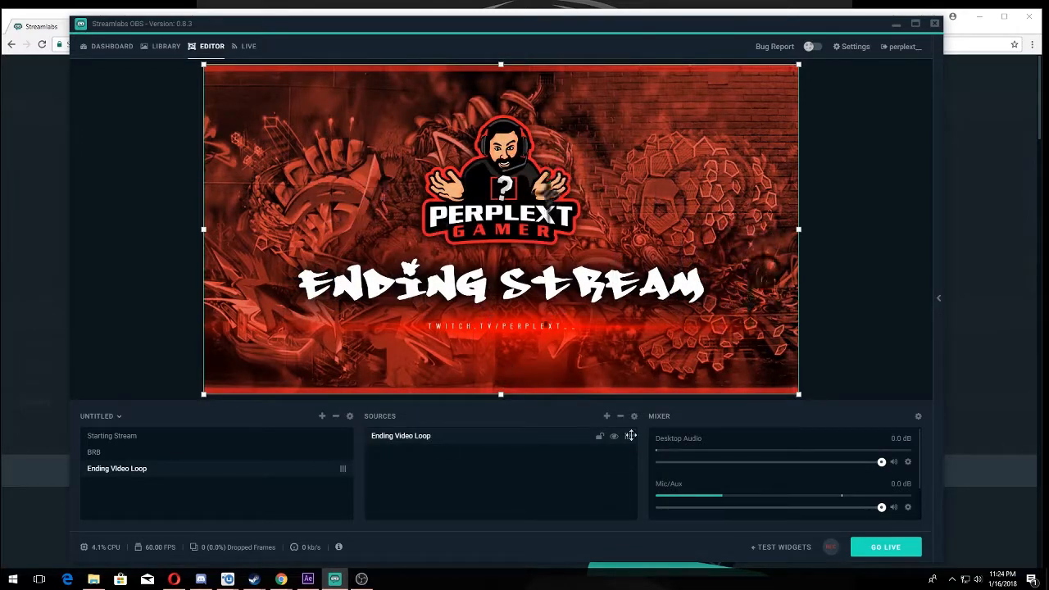
Add the existing Background Music media source to the Ending Video Loop scene and check its mixer level
{"action": "left_click", "coordinate": [607, 417]}
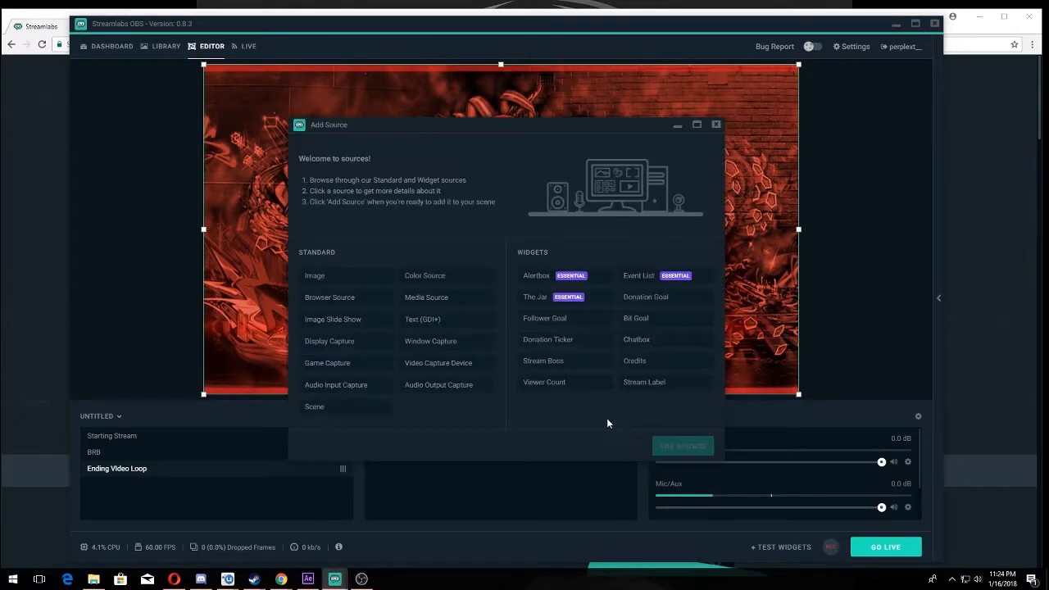
{"action": "left_click", "coordinate": [428, 305]}
{"action": "left_click", "coordinate": [666, 446]}
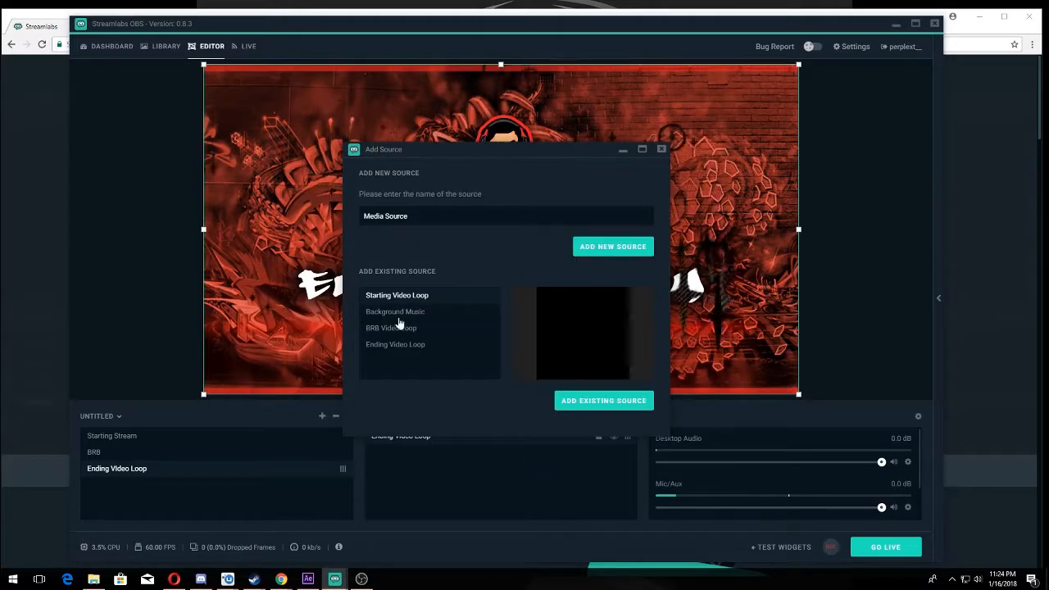
{"action": "left_click", "coordinate": [395, 311]}
{"action": "left_click", "coordinate": [611, 406]}
{"action": "scroll", "coordinate": [754, 488], "scroll_direction": "down", "scroll_amount": 3}
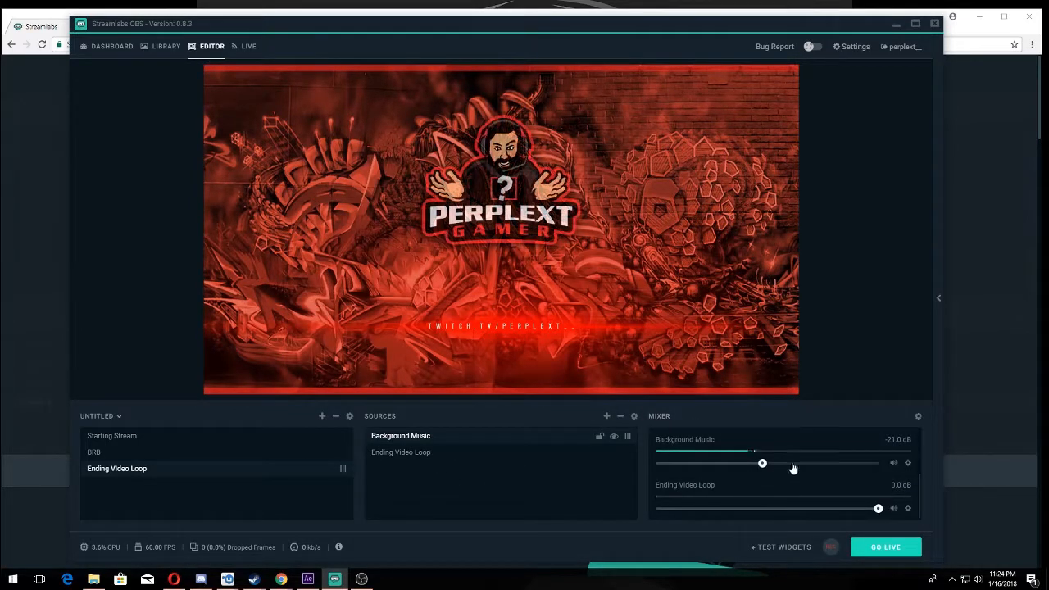
{"action": "scroll", "coordinate": [737, 484], "scroll_direction": "up", "scroll_amount": 3}
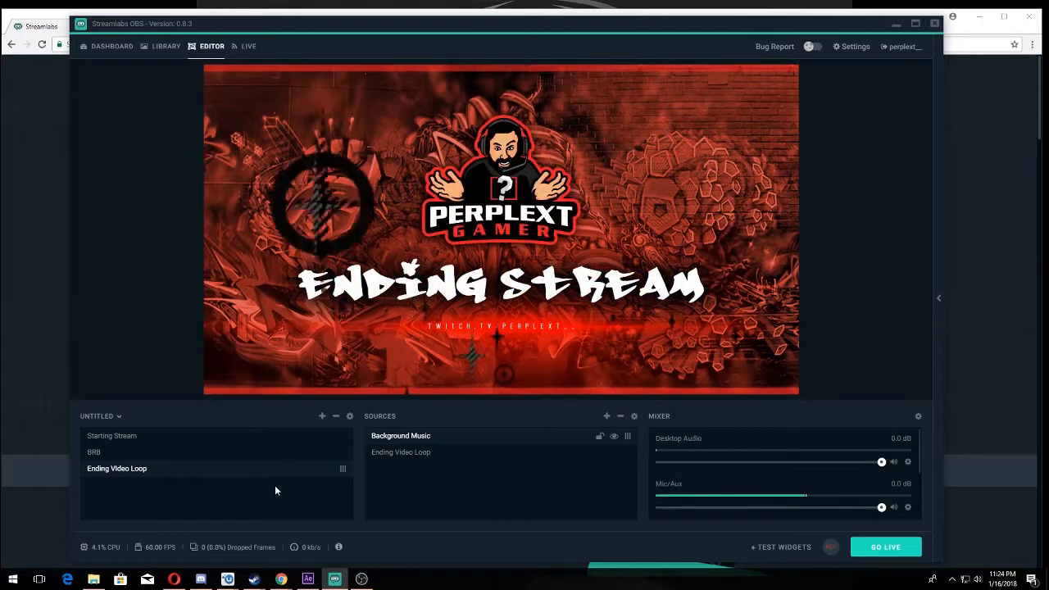
Add a new scene named "Image with Overlays and Webcam"
{"action": "left_click", "coordinate": [323, 416]}
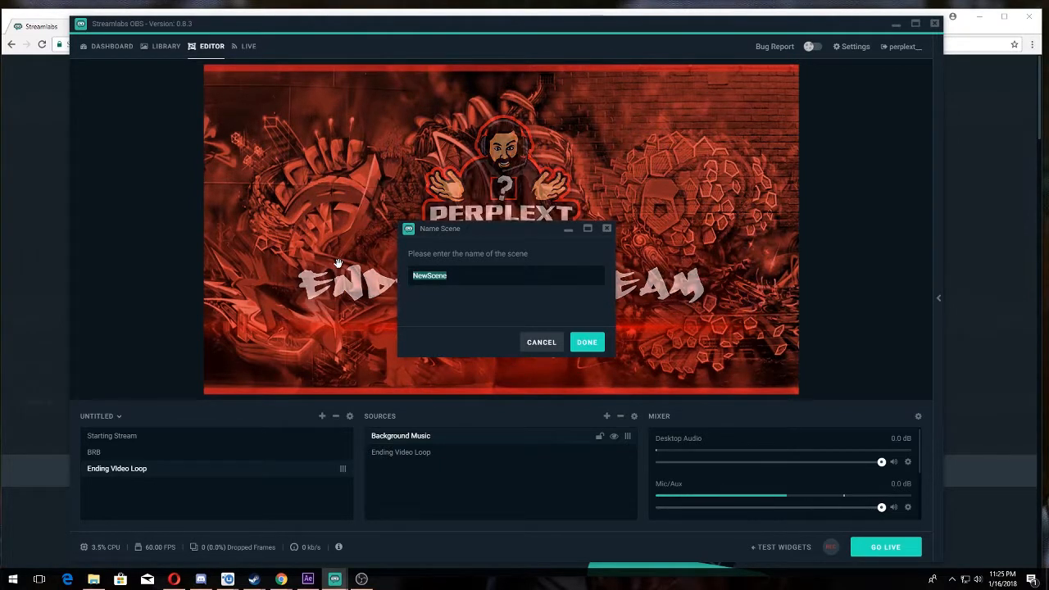
{"action": "type", "text": "Over"}
{"action": "key", "text": "BackSpace"}
{"action": "key", "text": "BackSpace"}
{"action": "key", "text": "BackSpace"}
{"action": "key", "text": "BackSpace"}
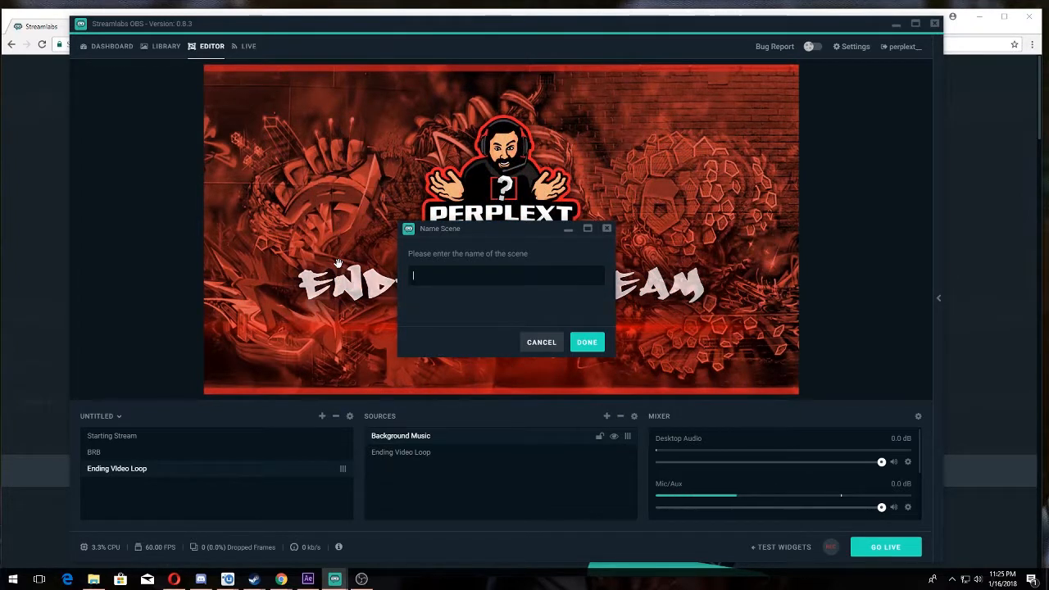
{"action": "type", "text": "Ima"}
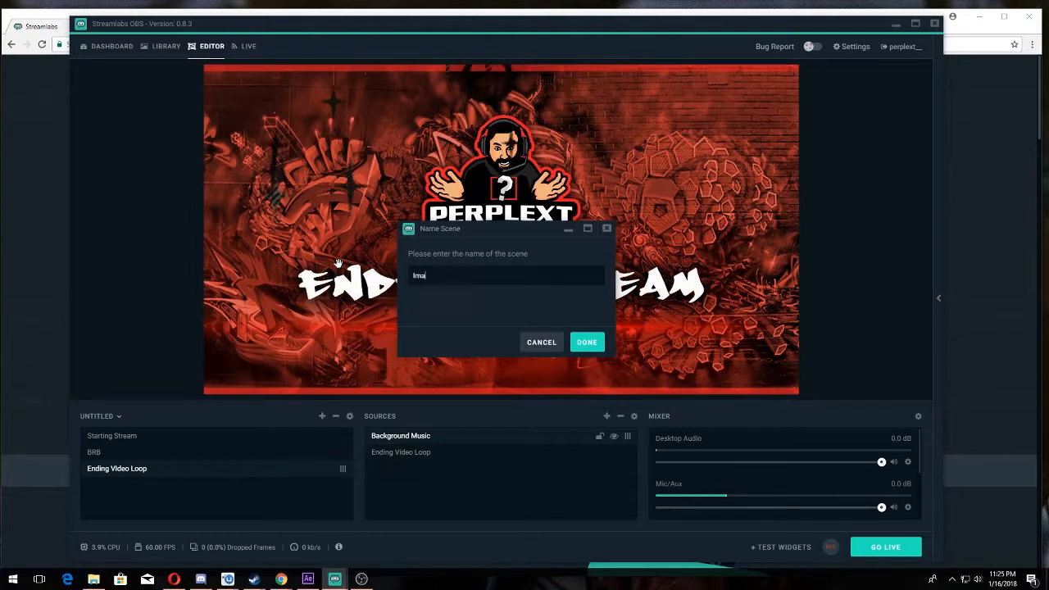
{"action": "type", "text": "ge with Overlays and Wem"}
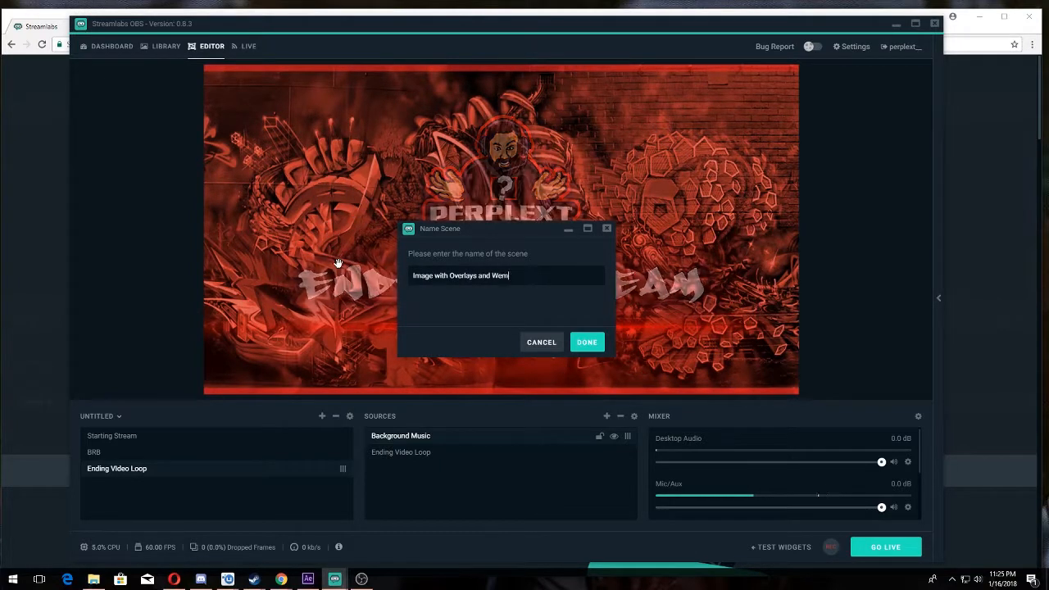
{"action": "key", "text": "BackSpace"}
{"action": "type", "text": "bcam"}
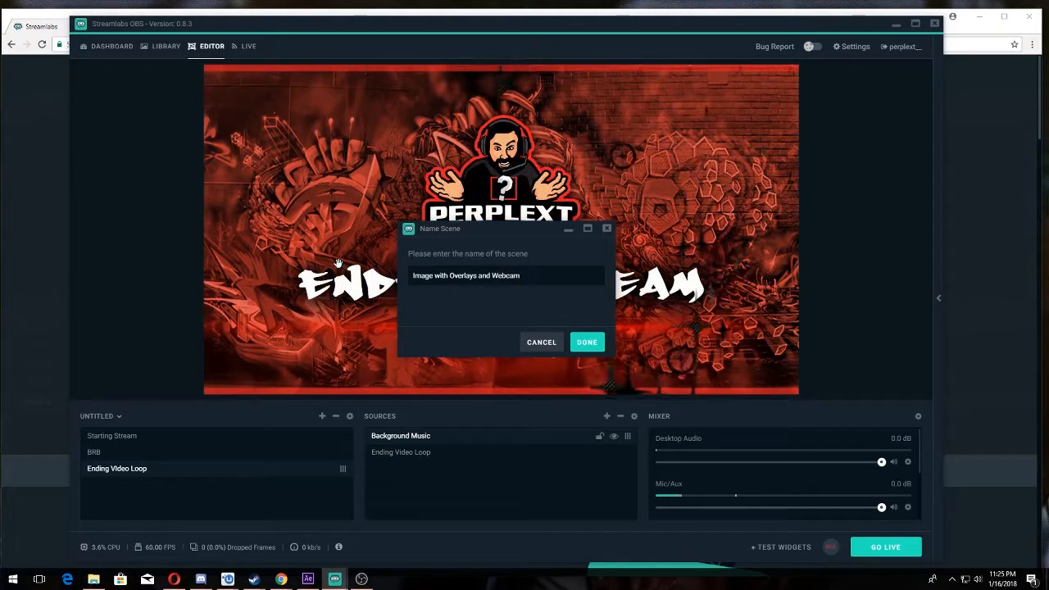
{"action": "left_click", "coordinate": [587, 342]}
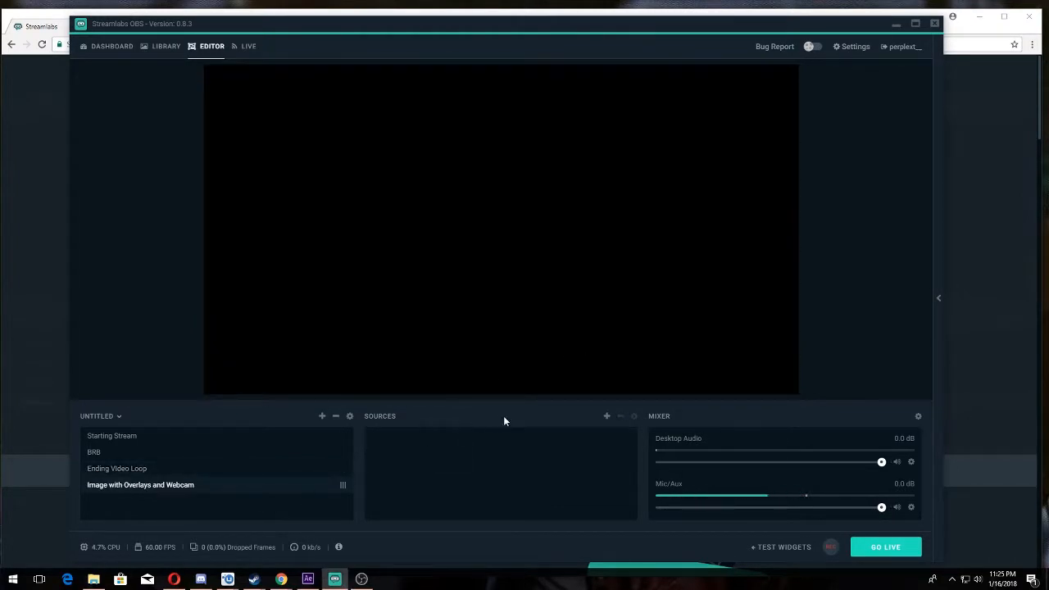
Add a Display Capture source capturing Display 0 with the cursor to the Image with Overlays and Webcam scene
{"action": "left_click", "coordinate": [607, 416]}
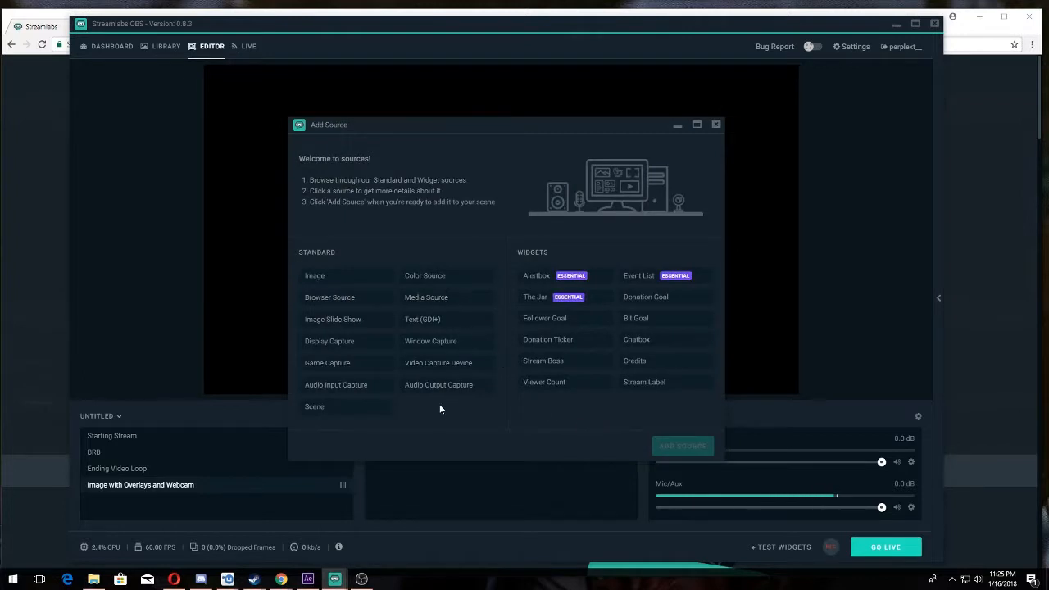
{"action": "left_click", "coordinate": [336, 345]}
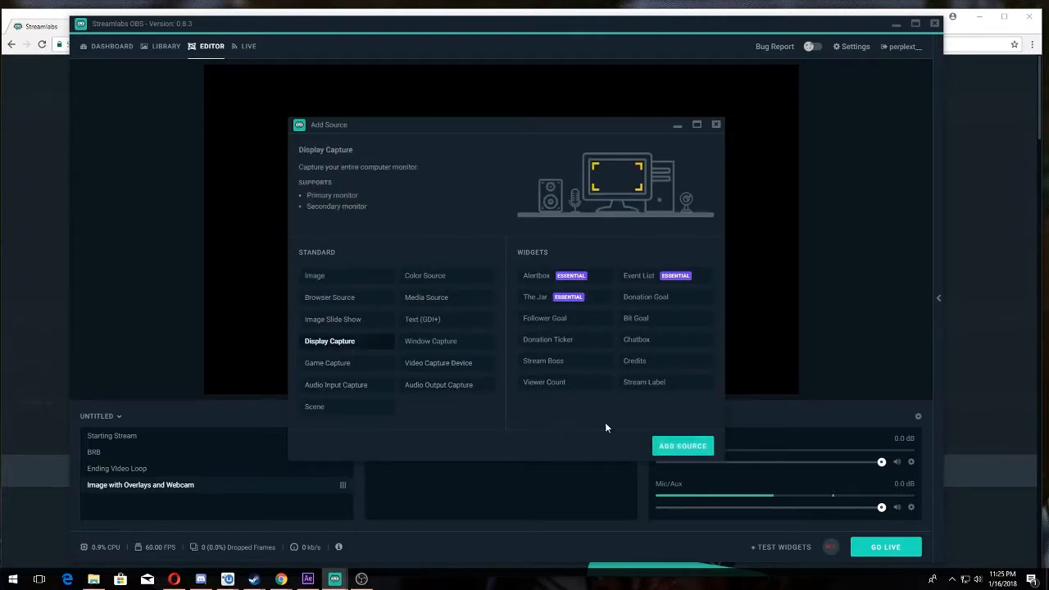
{"action": "left_click", "coordinate": [680, 447]}
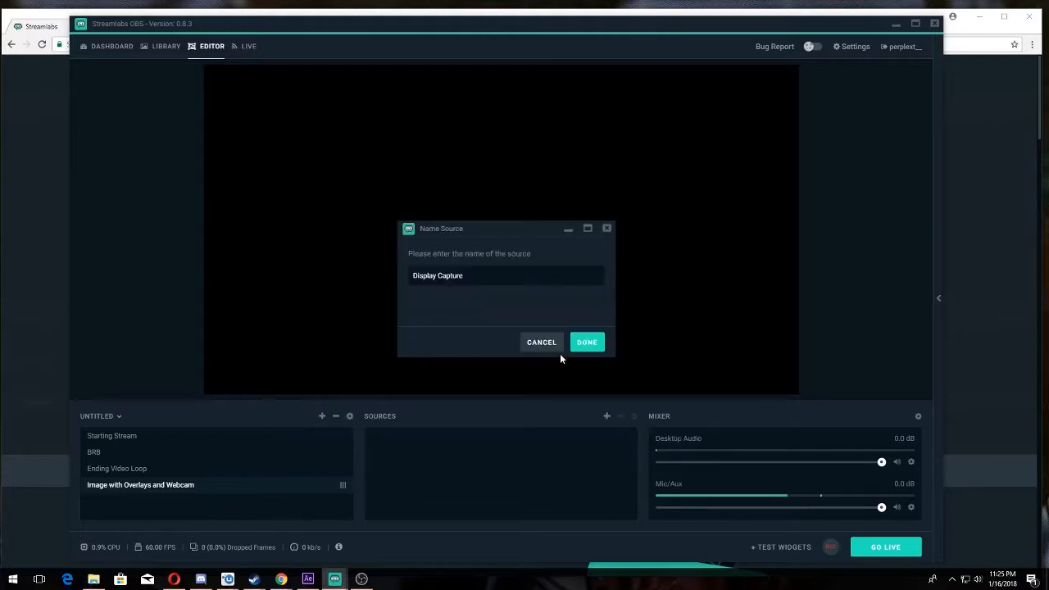
{"action": "left_click", "coordinate": [585, 345]}
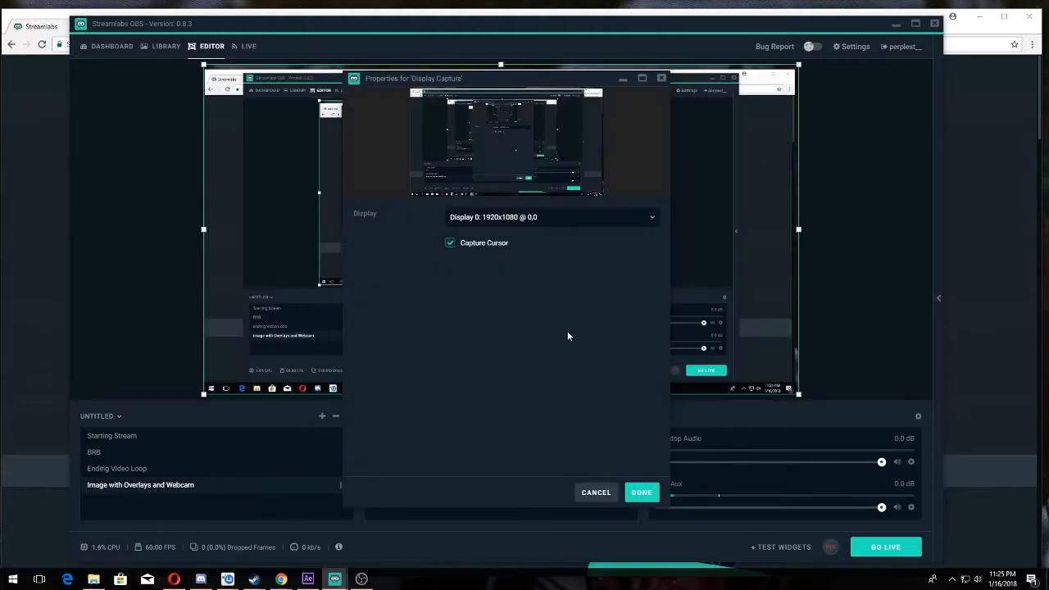
{"action": "left_click", "coordinate": [642, 494]}
{"action": "left_click", "coordinate": [552, 460]}
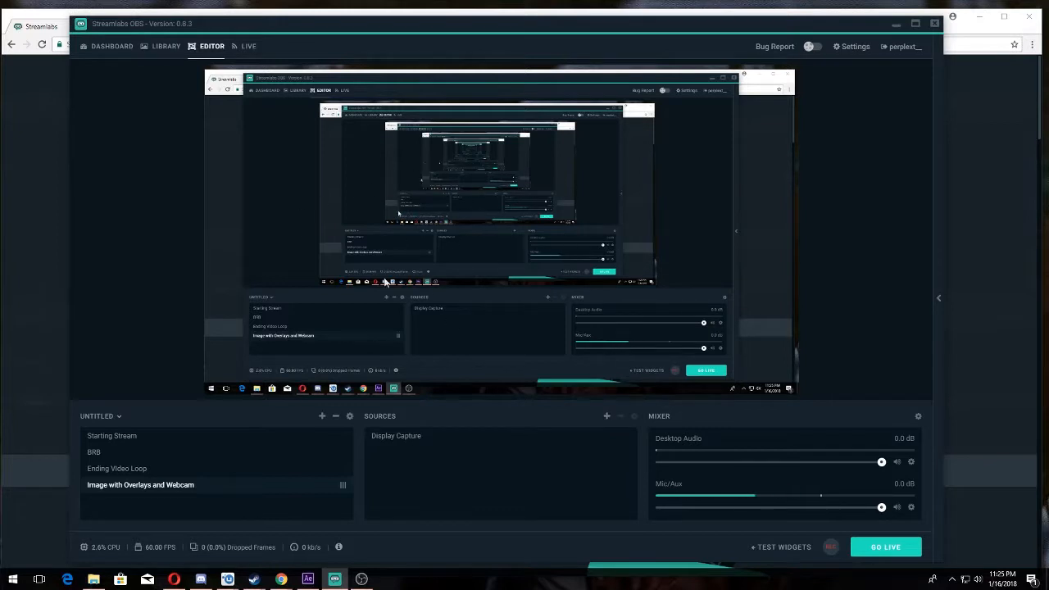
Add a Video Capture Device source named "Webcam" to the Image with Overlays and Webcam scene
{"action": "left_click", "coordinate": [607, 418]}
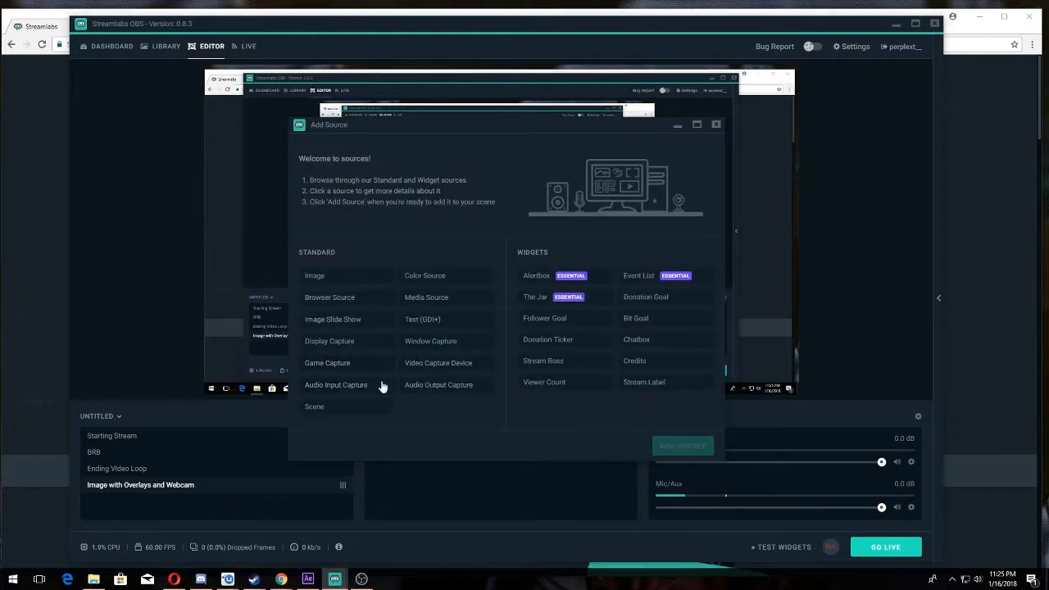
{"action": "left_click", "coordinate": [457, 373]}
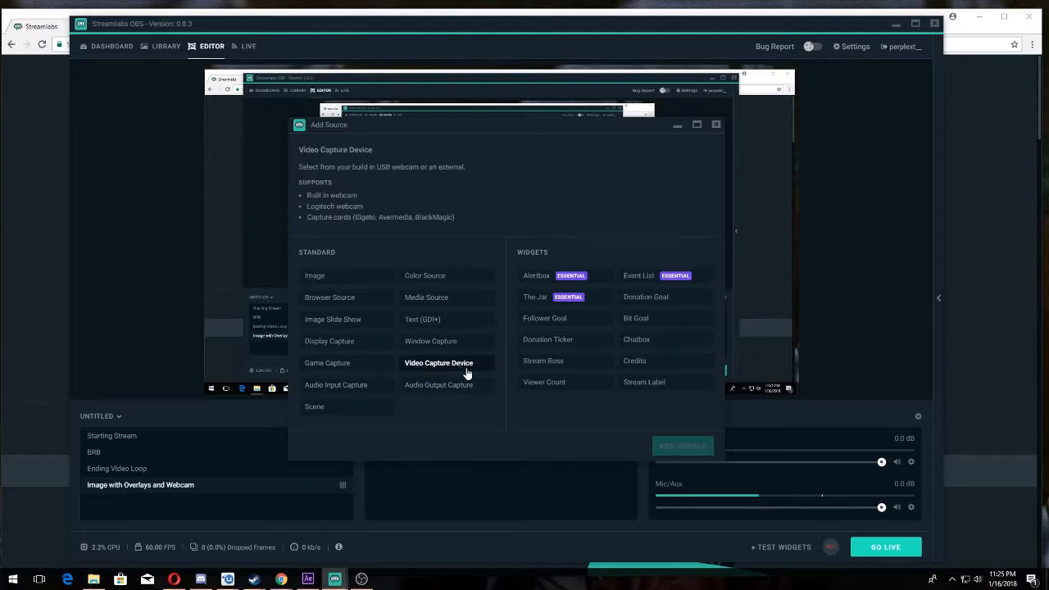
{"action": "left_click", "coordinate": [674, 445]}
{"action": "key", "text": "ctrl+a"}
{"action": "type", "text": "WEb"}
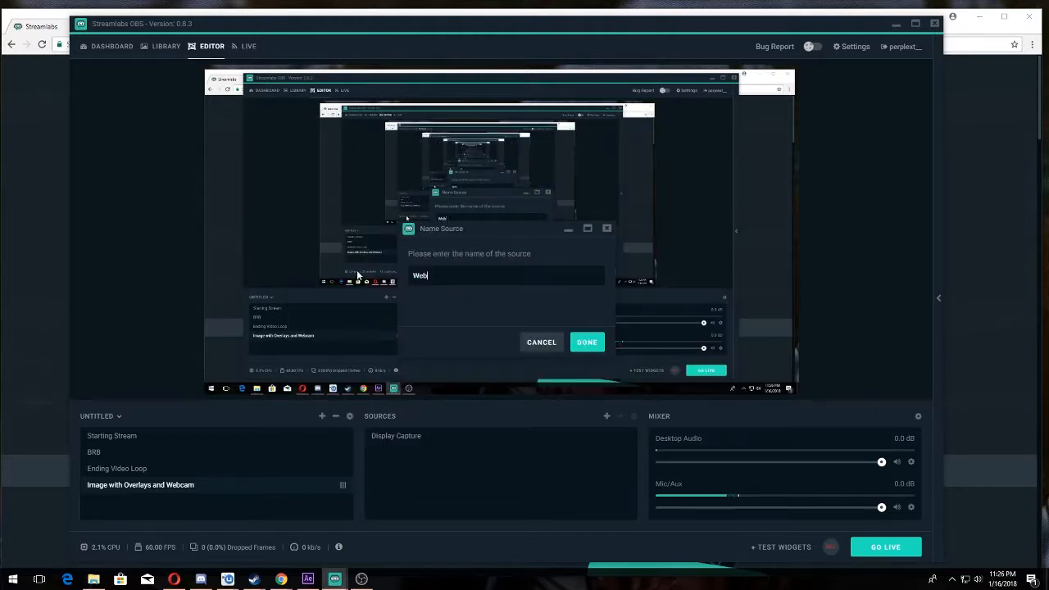
{"action": "type", "text": "cva"}
{"action": "left_click", "coordinate": [583, 342]}
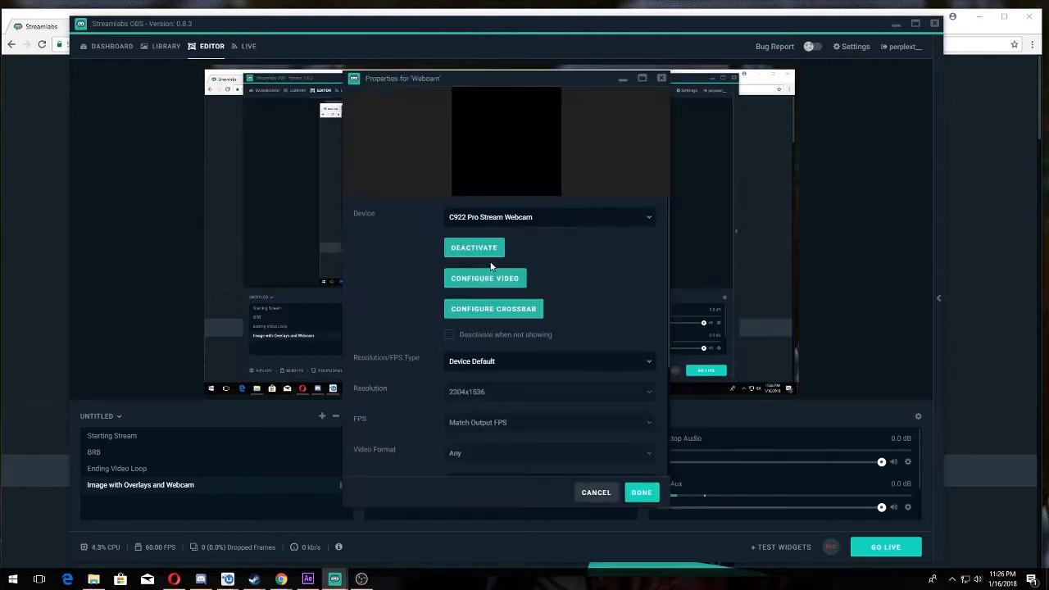
Set the Webcam source's Resolution/FPS Type to Custom and its resolution to 1920x1080
{"action": "left_click", "coordinate": [516, 365]}
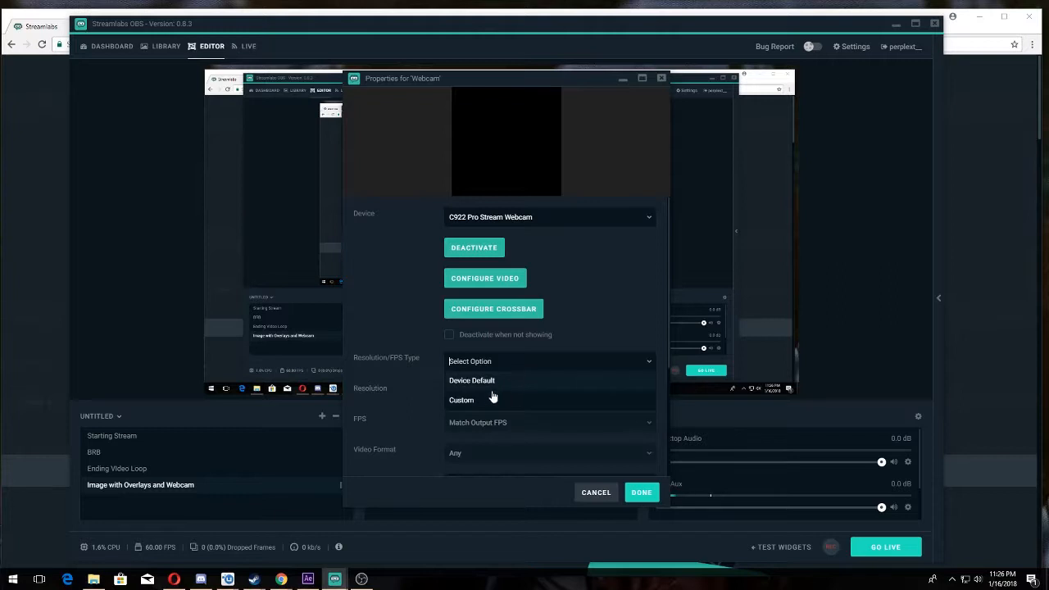
{"action": "left_click", "coordinate": [489, 401]}
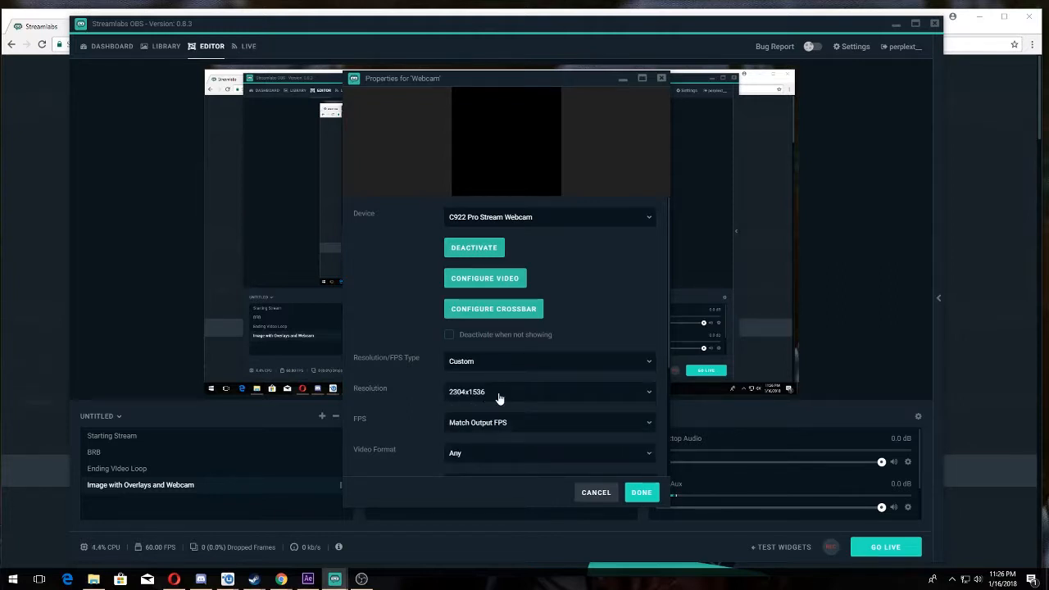
{"action": "left_click", "coordinate": [495, 397]}
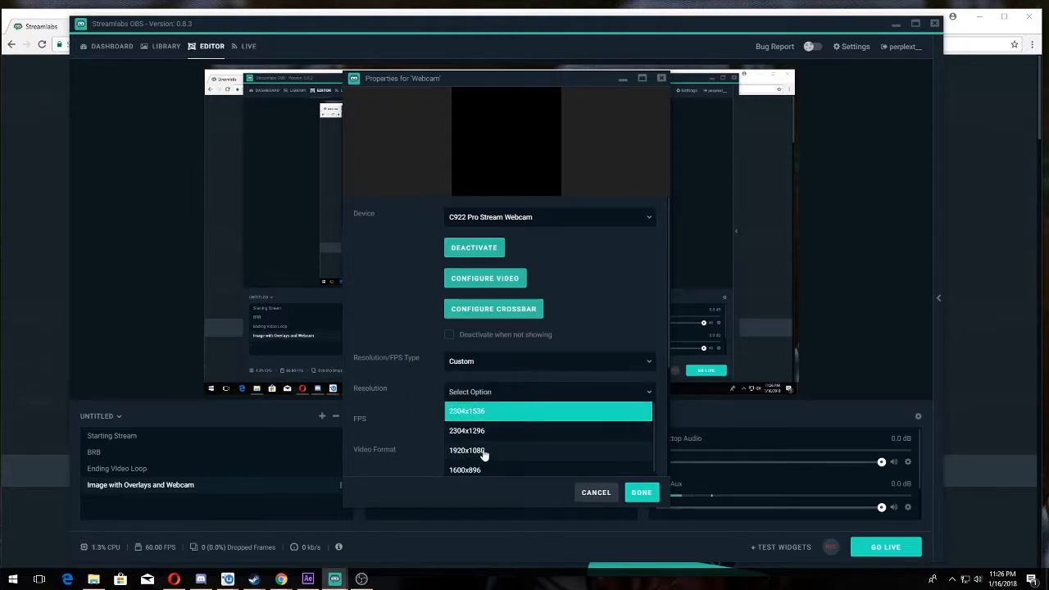
{"action": "left_click", "coordinate": [484, 452]}
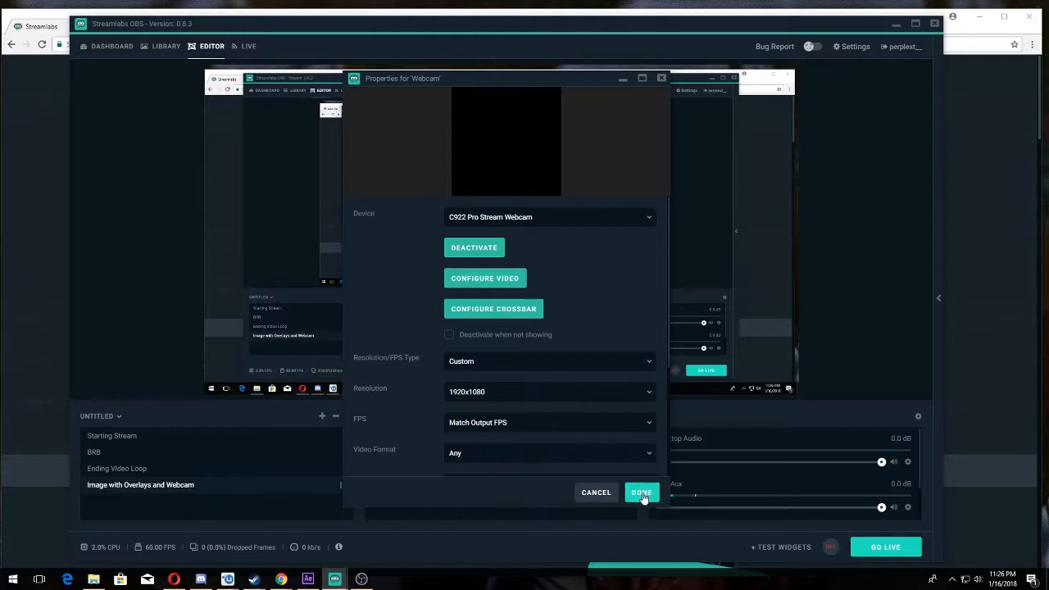
{"action": "left_click", "coordinate": [642, 493]}
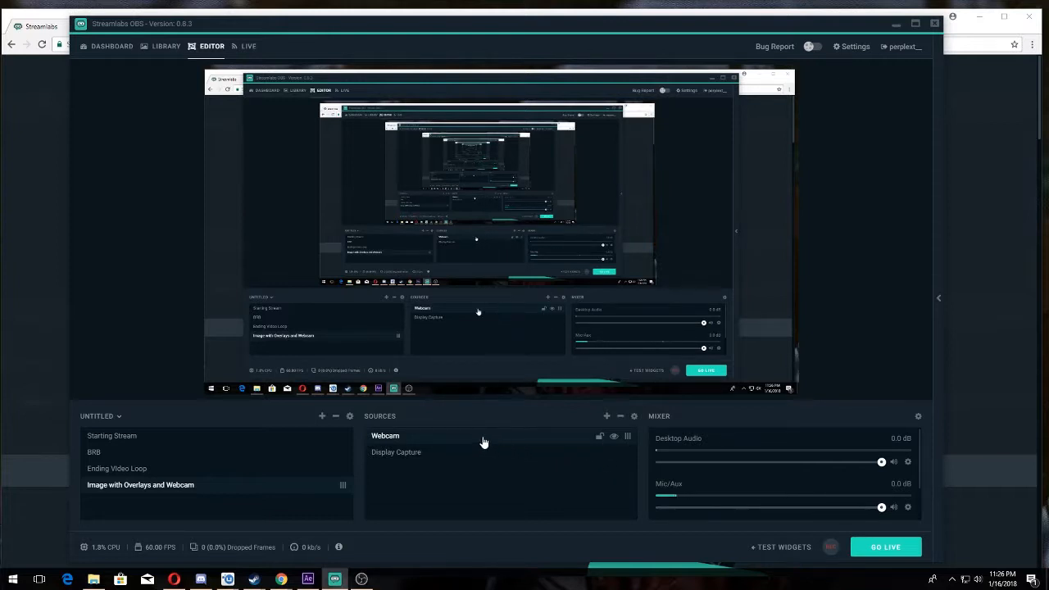
Reopen the Webcam source's properties and select C922 Pro Stream Webcam as its device
{"action": "double_click", "coordinate": [544, 441]}
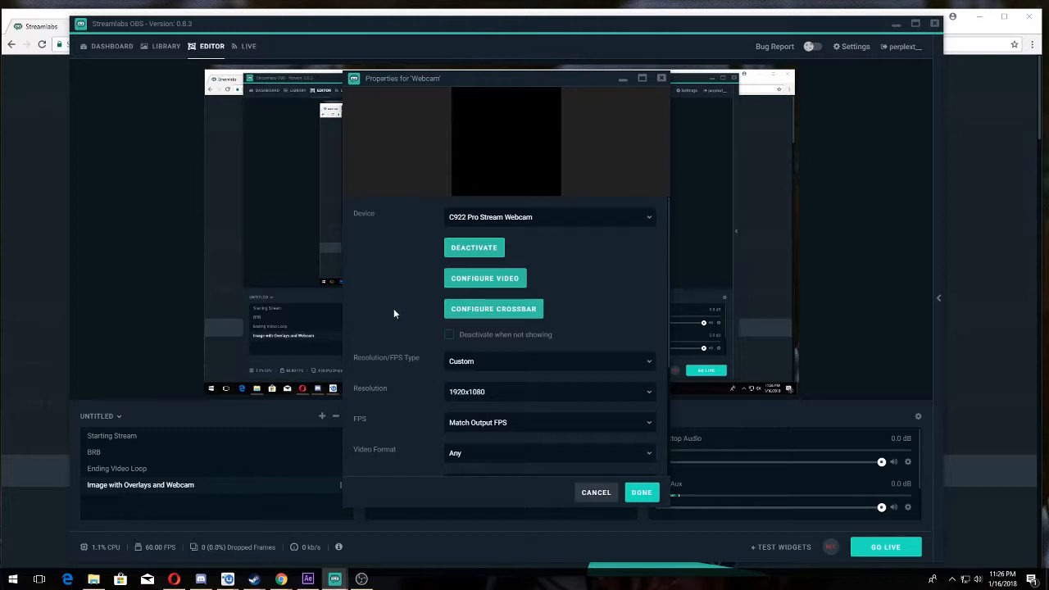
{"action": "left_click", "coordinate": [507, 218]}
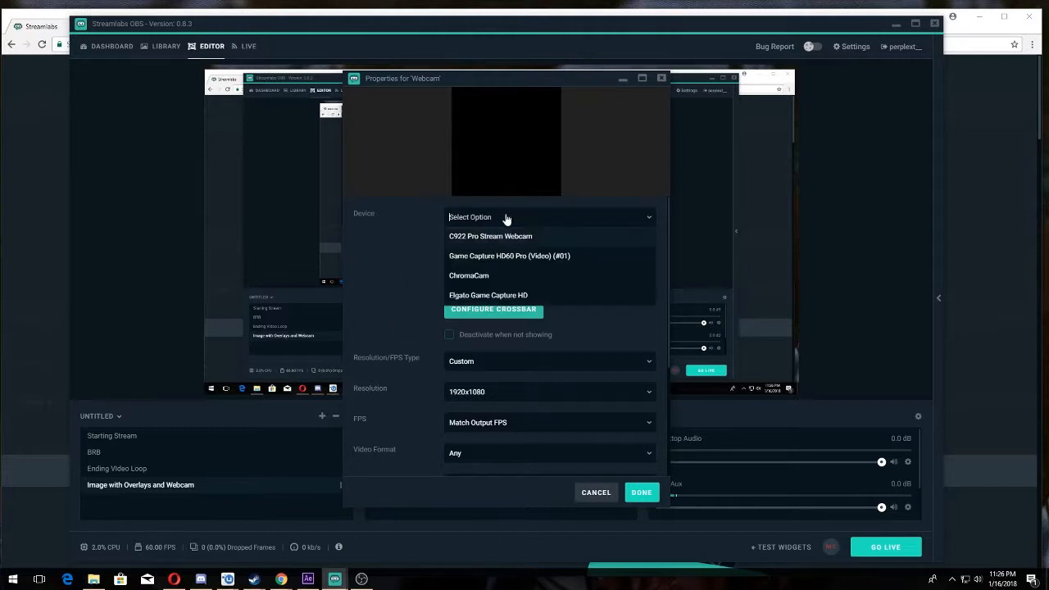
{"action": "left_click", "coordinate": [506, 239]}
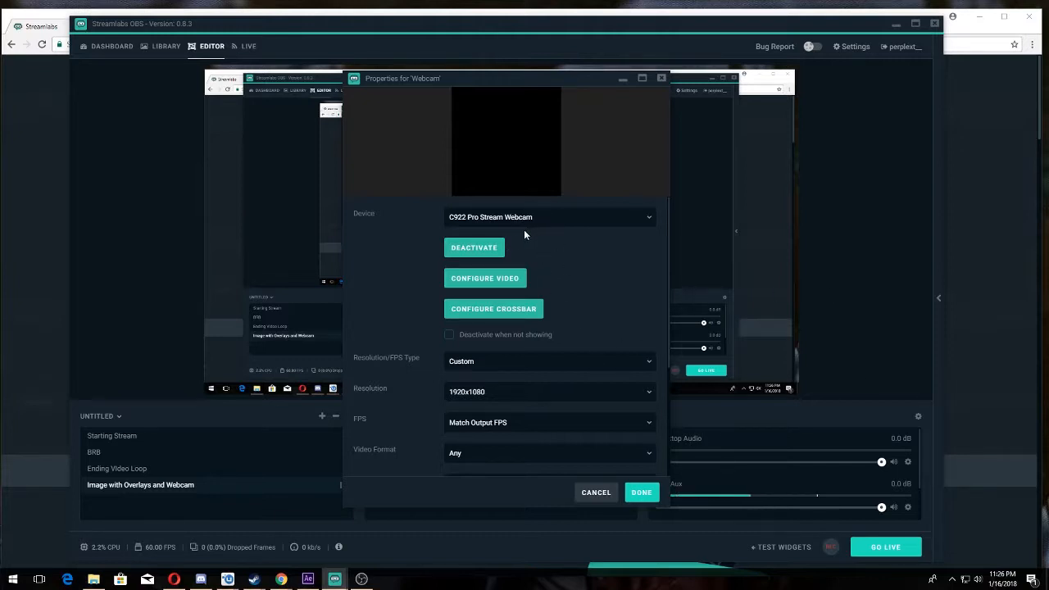
{"action": "left_click", "coordinate": [641, 492]}
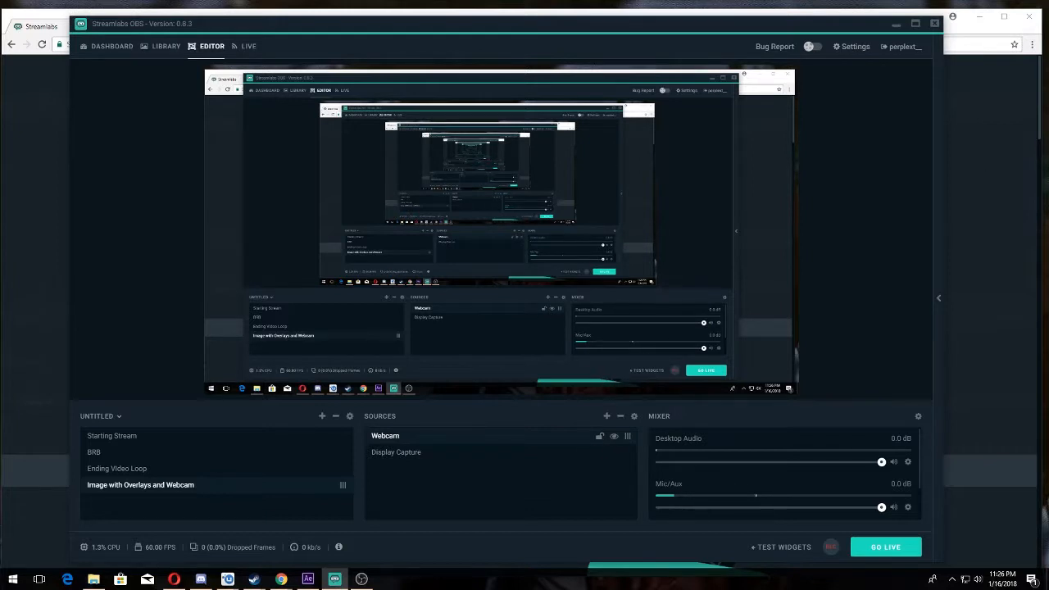
Add an Image source named "Banner" to the Image with Overlays and Webcam scene
{"action": "left_click", "coordinate": [607, 419]}
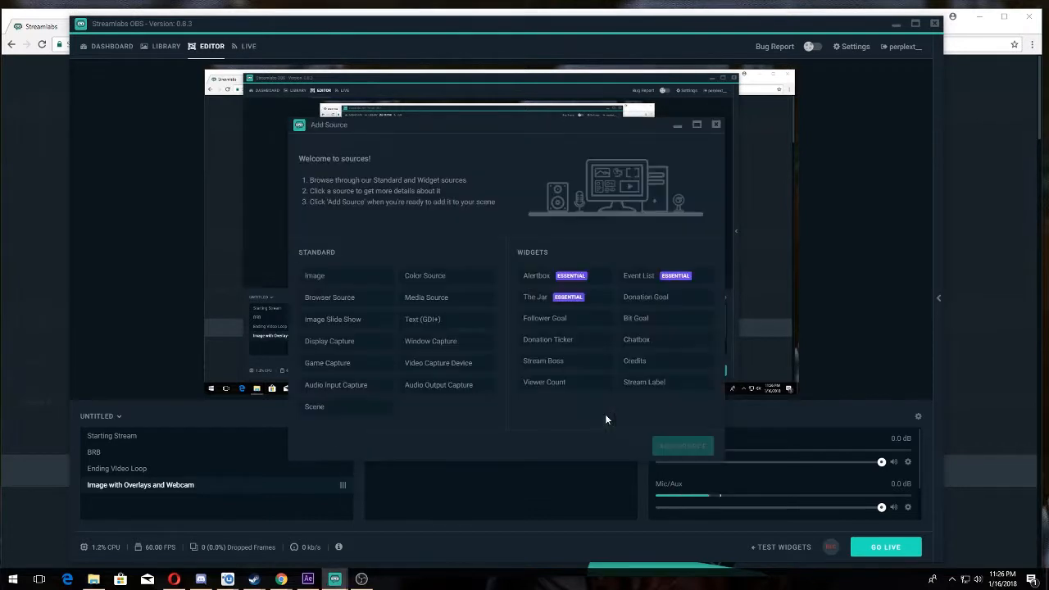
{"action": "left_click", "coordinate": [325, 279]}
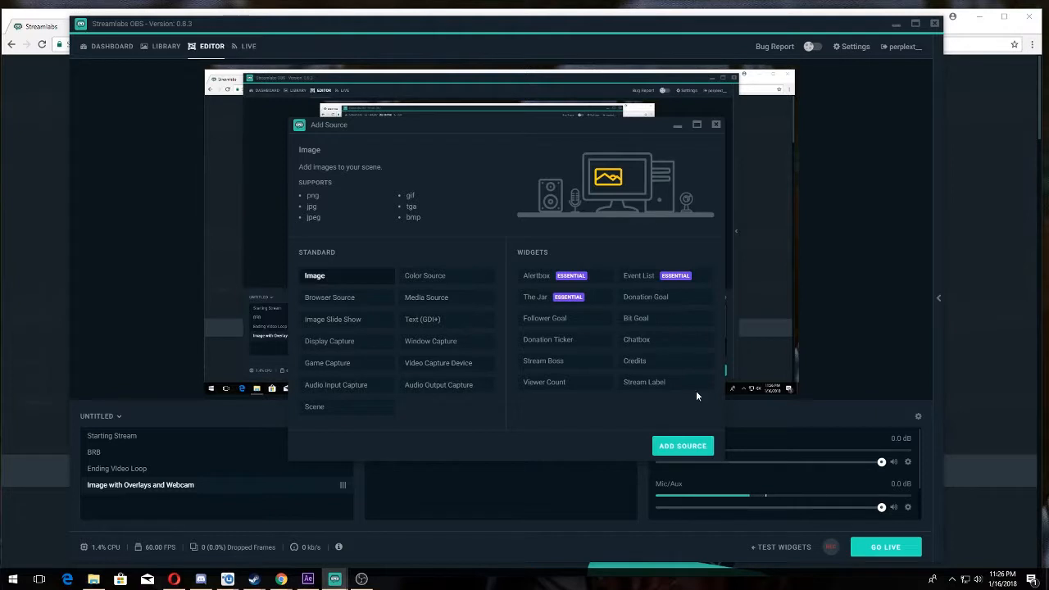
{"action": "left_click", "coordinate": [683, 447]}
{"action": "key", "text": "ctrl+a"}
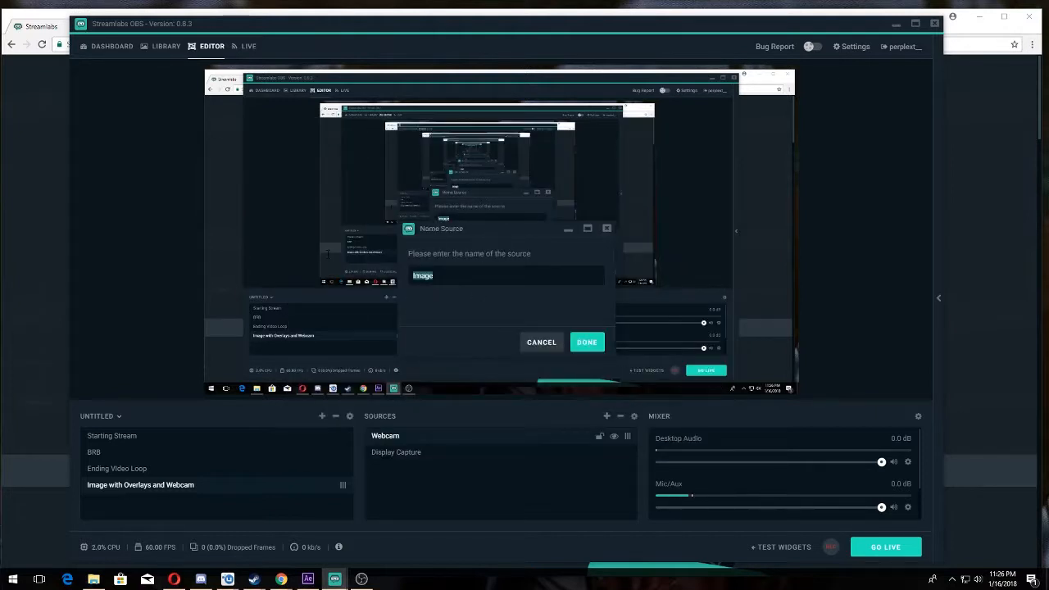
{"action": "type", "text": "Banner"}
{"action": "left_click", "coordinate": [587, 342]}
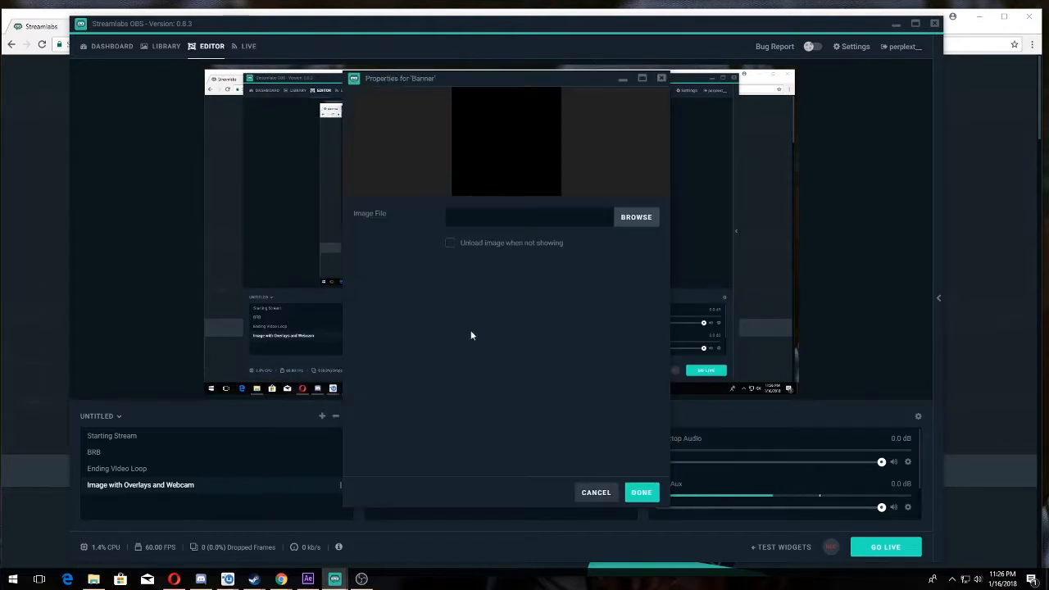
Load overlay_top from the PerplextGamer folder as the Banner's image file and lock the Banner source
{"action": "left_click", "coordinate": [634, 227]}
{"action": "scroll", "coordinate": [799, 361], "scroll_direction": "down", "scroll_amount": 3}
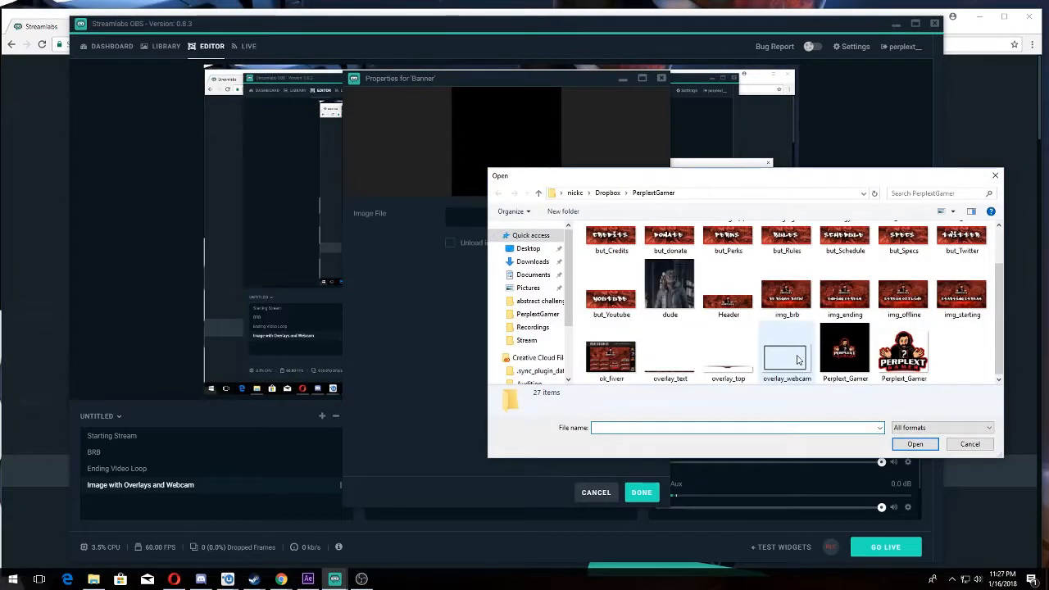
{"action": "left_click", "coordinate": [727, 362]}
{"action": "left_click", "coordinate": [913, 444]}
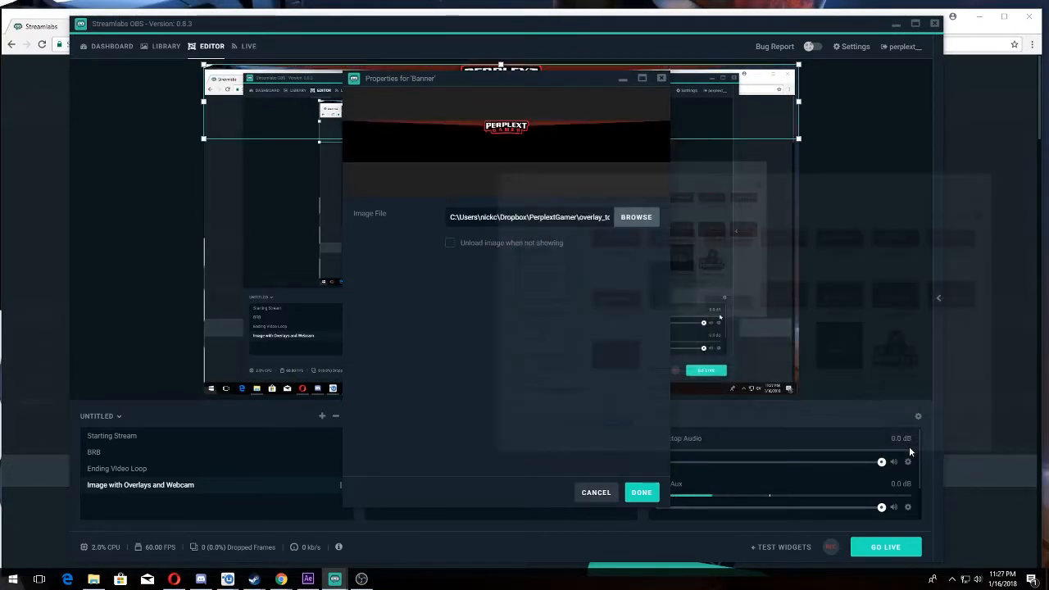
{"action": "left_click", "coordinate": [647, 490]}
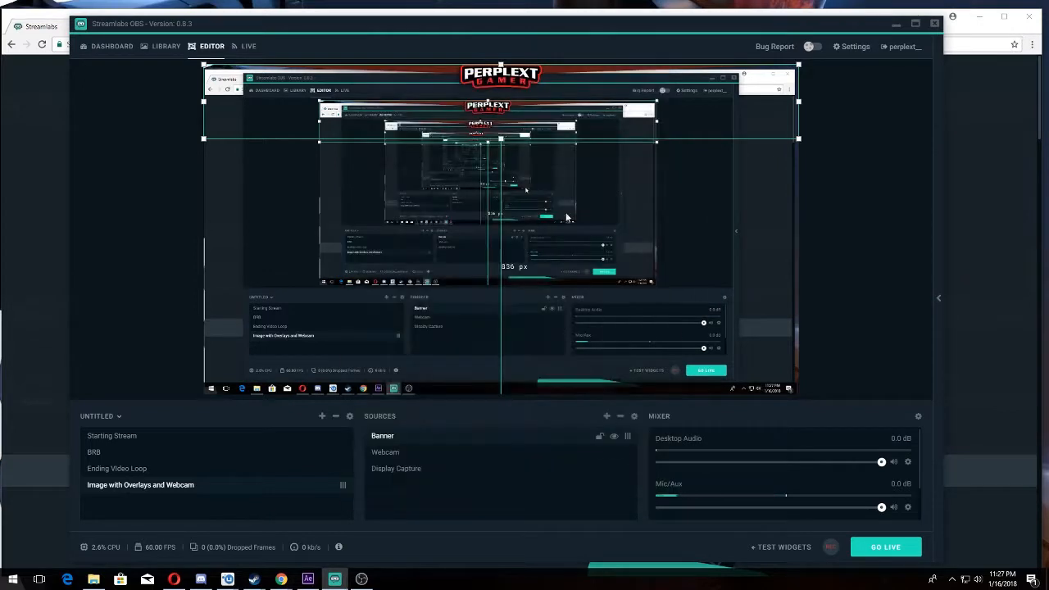
{"action": "left_click", "coordinate": [600, 436]}
Add a new Image source named "Footer" to the Image with Overlays and Webcam scene
{"action": "left_click", "coordinate": [607, 416]}
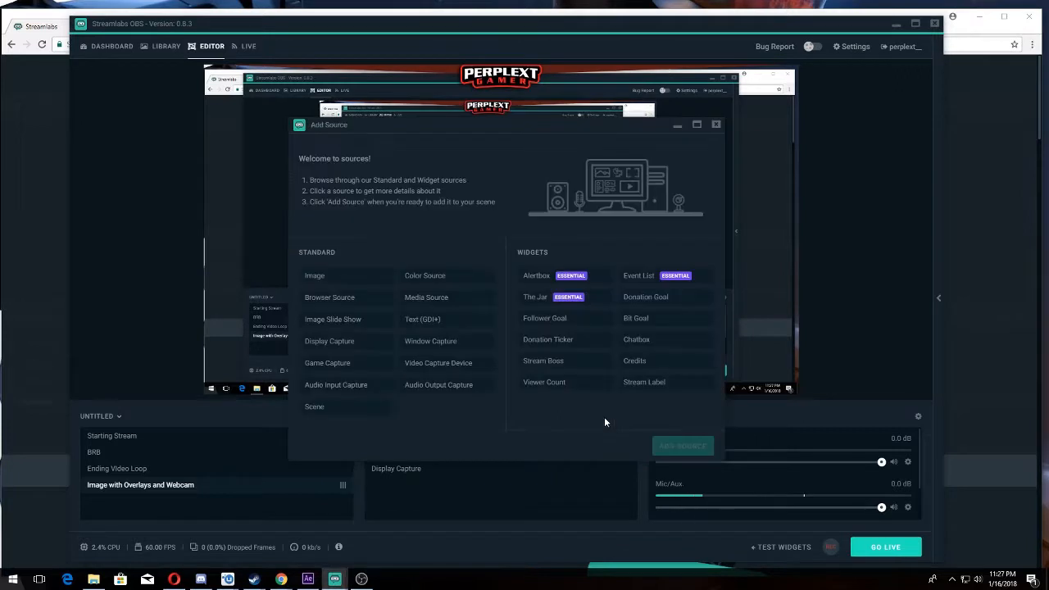
{"action": "left_click", "coordinate": [354, 281]}
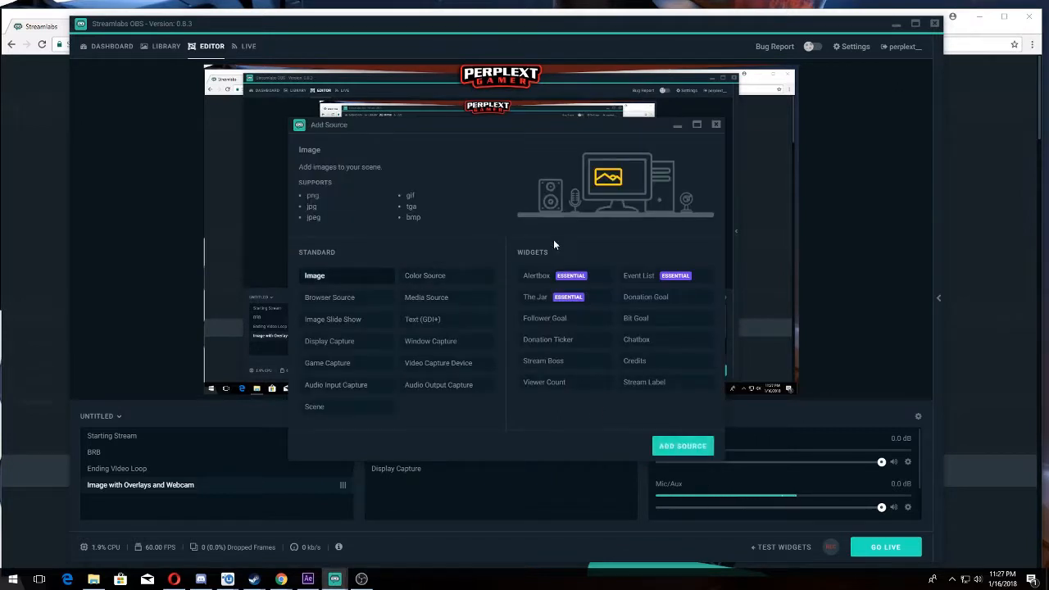
{"action": "left_click", "coordinate": [683, 446]}
{"action": "key", "text": "ctrl+a"}
{"action": "type", "text": "Footer"}
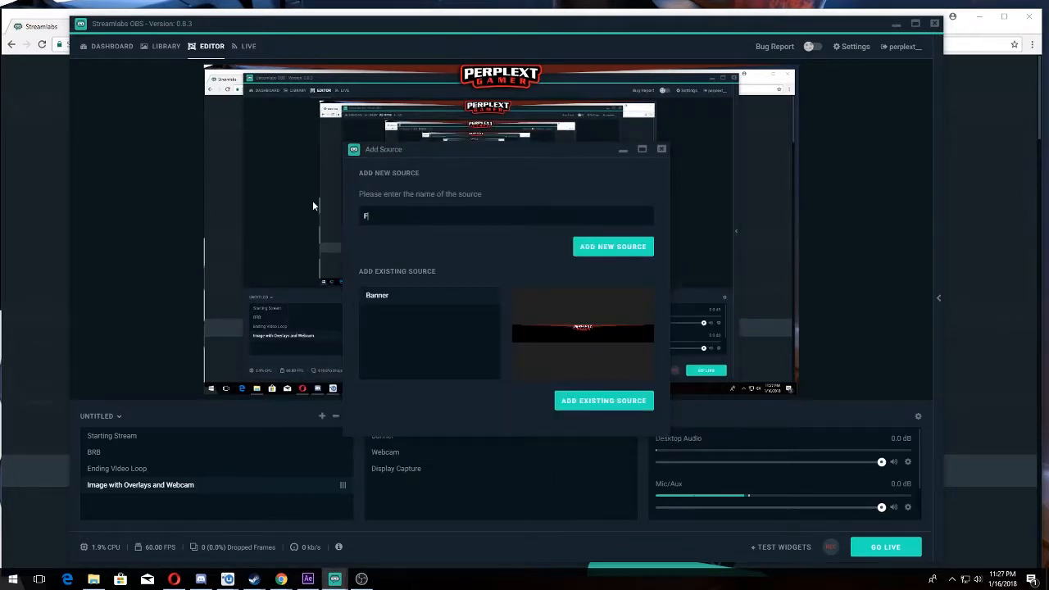
{"action": "left_click", "coordinate": [610, 249]}
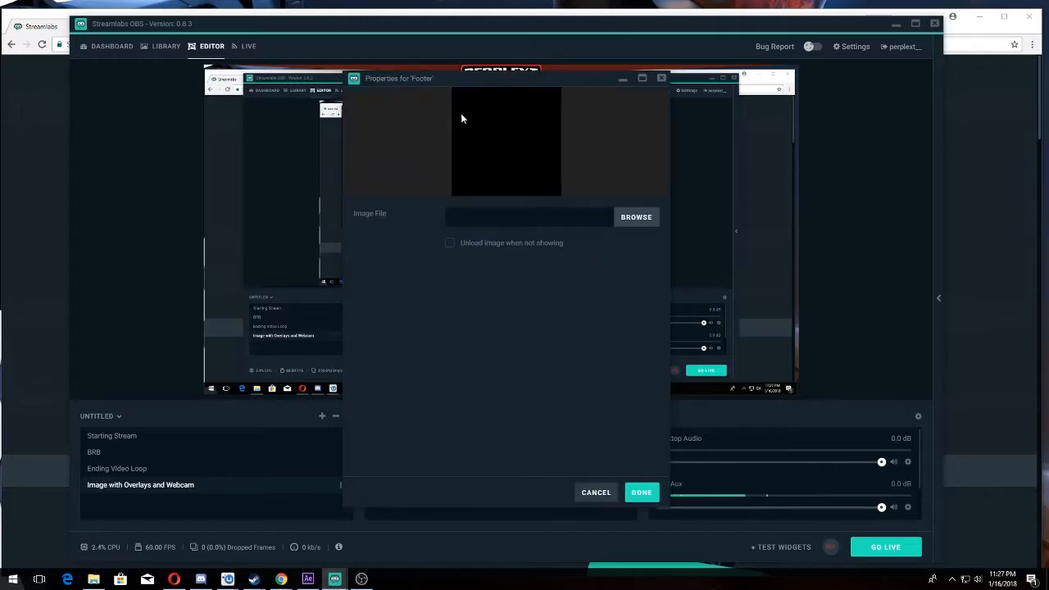
Load overlay_text as the Footer's image file and move the Footer to the bottom edge of the canvas
{"action": "left_click", "coordinate": [637, 217]}
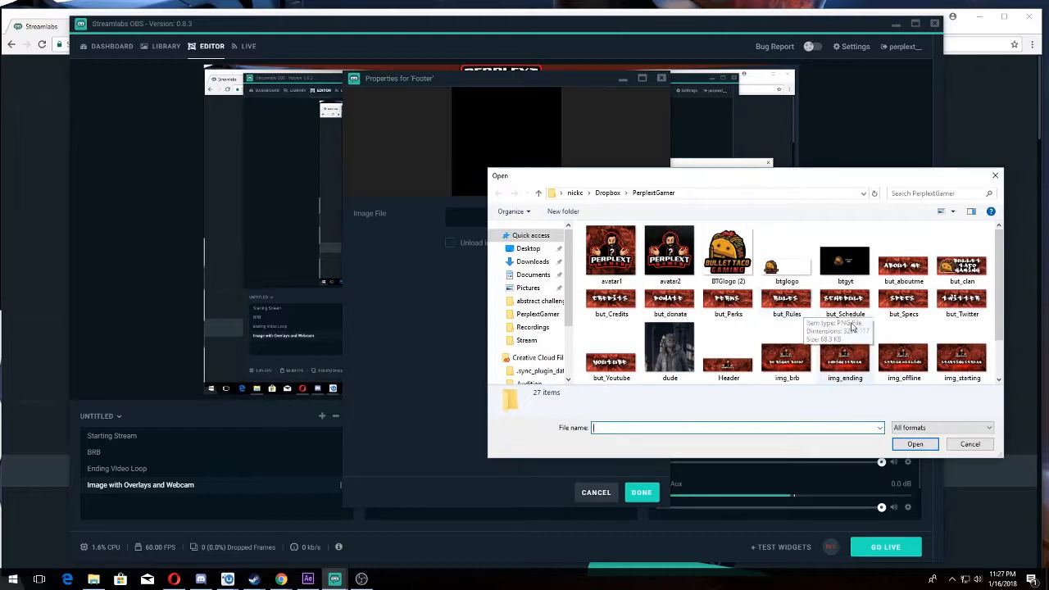
{"action": "scroll", "coordinate": [850, 324], "scroll_direction": "down", "scroll_amount": 1}
{"action": "left_click", "coordinate": [670, 349]}
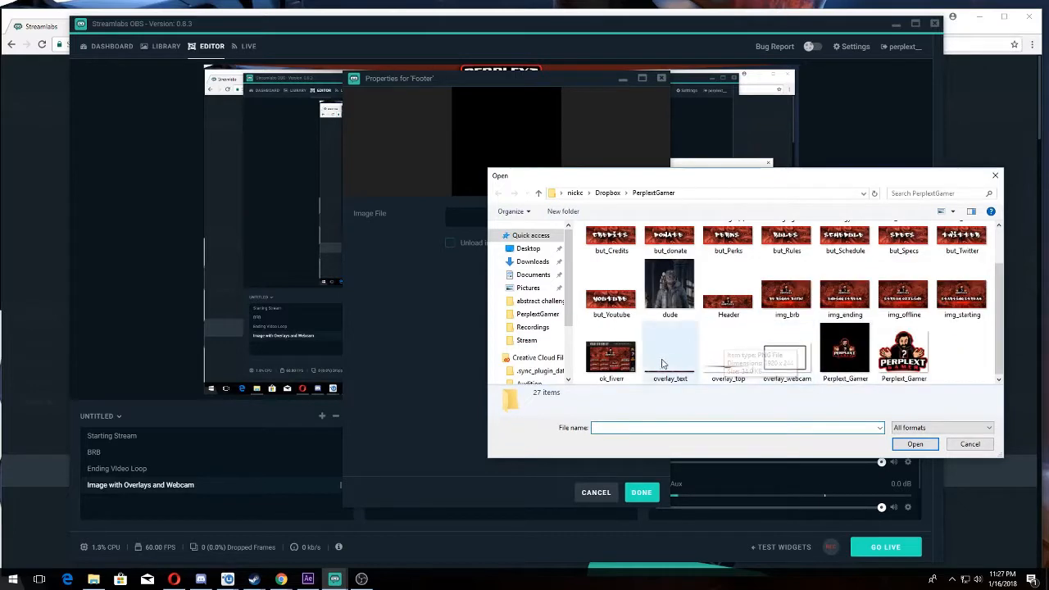
{"action": "left_click", "coordinate": [915, 445]}
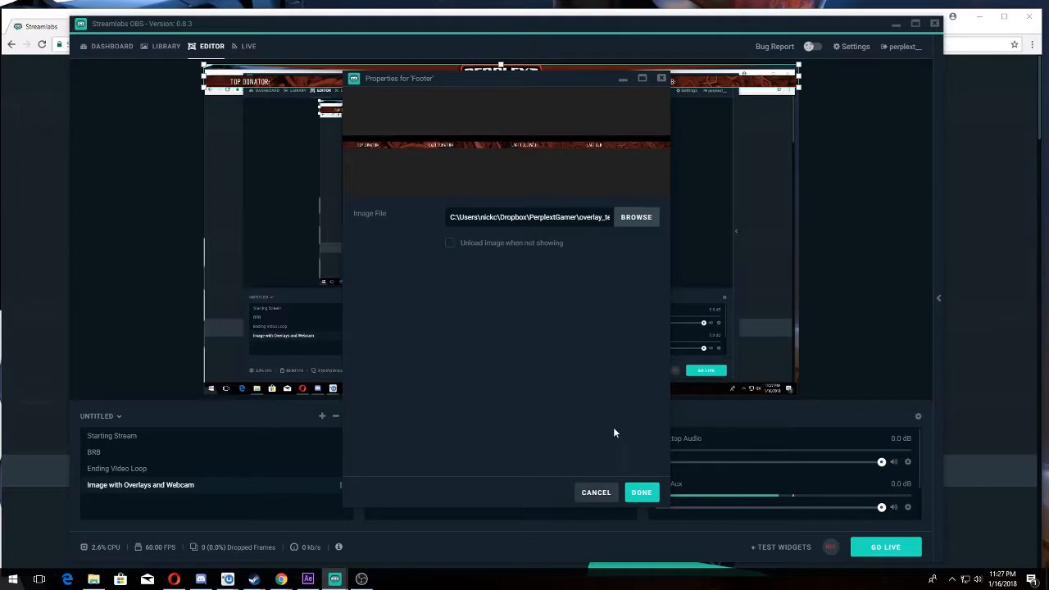
{"action": "left_click", "coordinate": [646, 493]}
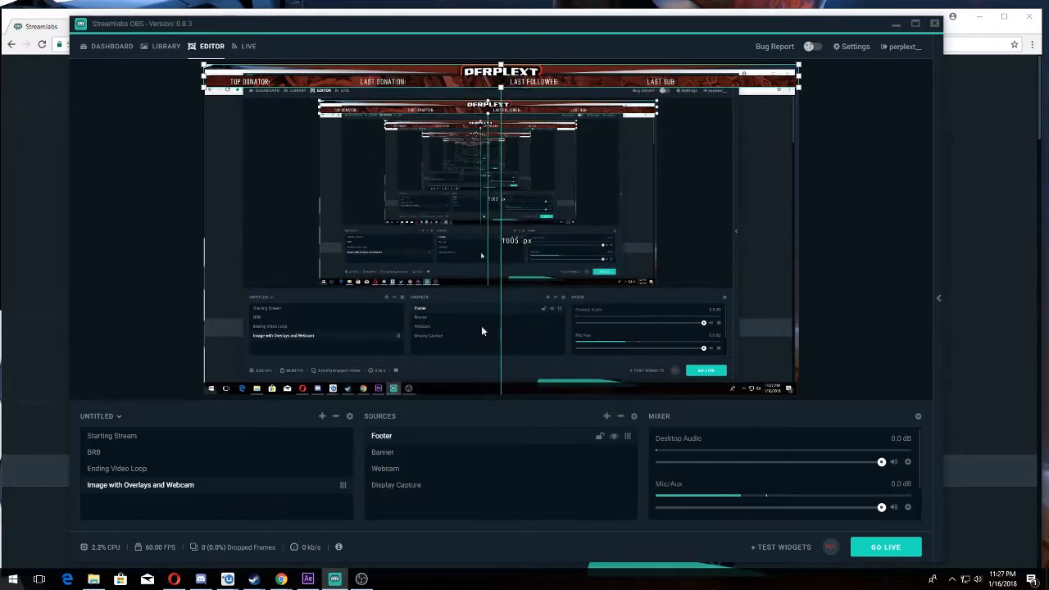
{"action": "left_click_drag", "start_coordinate": [341, 83], "coordinate": [337, 389]}
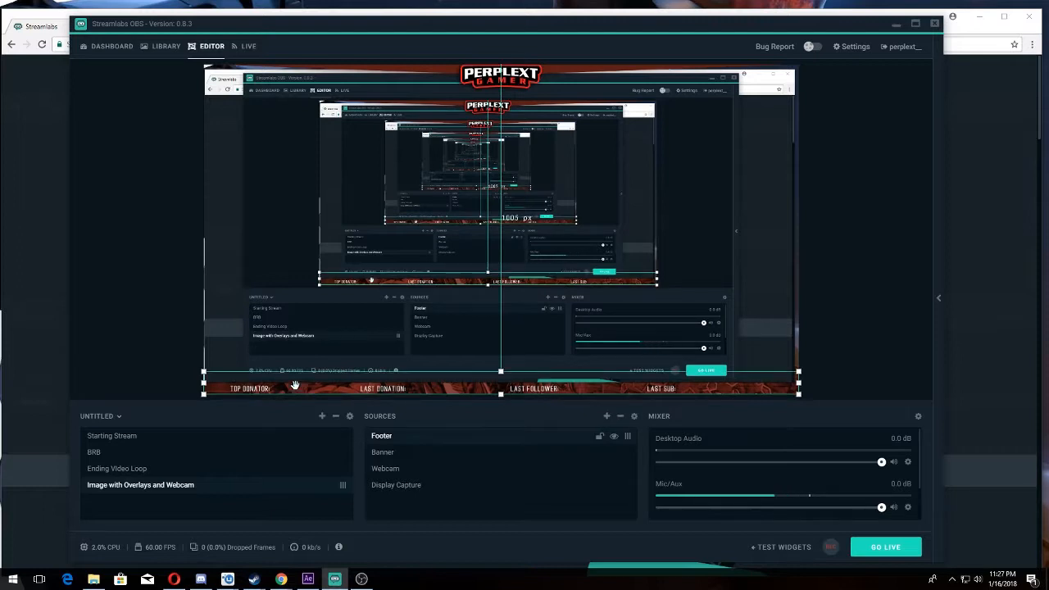
{"action": "left_click", "coordinate": [189, 335]}
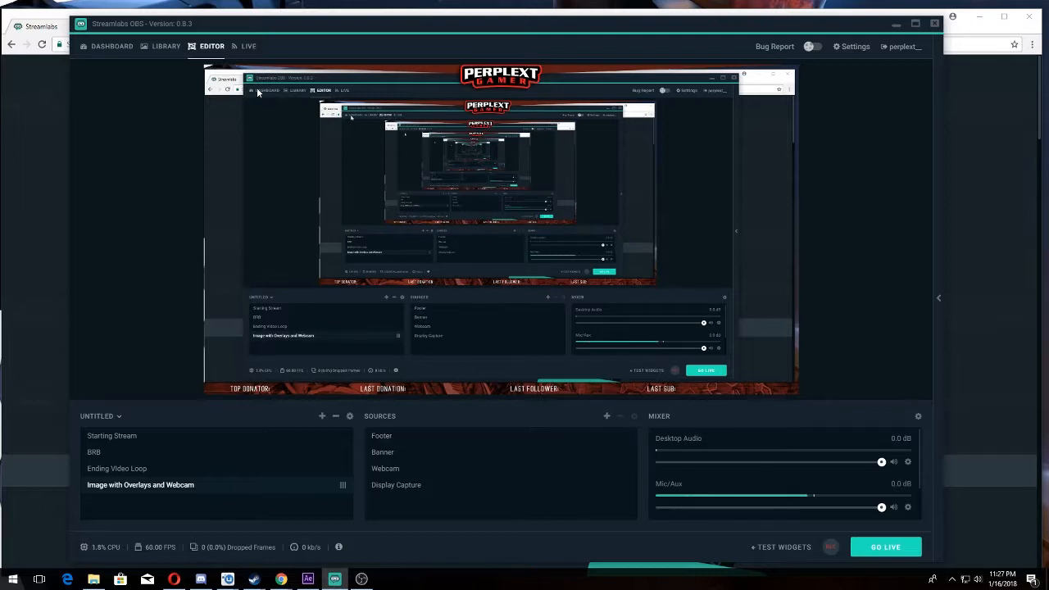
Add a new Image source named "Webcam Overlay" to the Image with Overlays and Webcam scene
{"action": "left_click", "coordinate": [606, 418]}
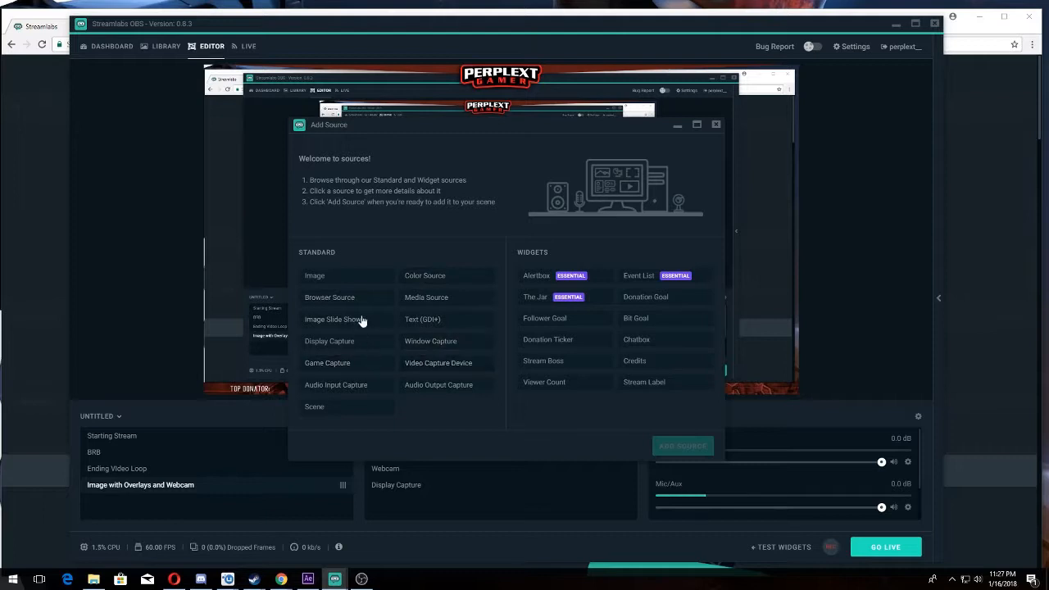
{"action": "left_click", "coordinate": [324, 276]}
{"action": "left_click", "coordinate": [674, 446]}
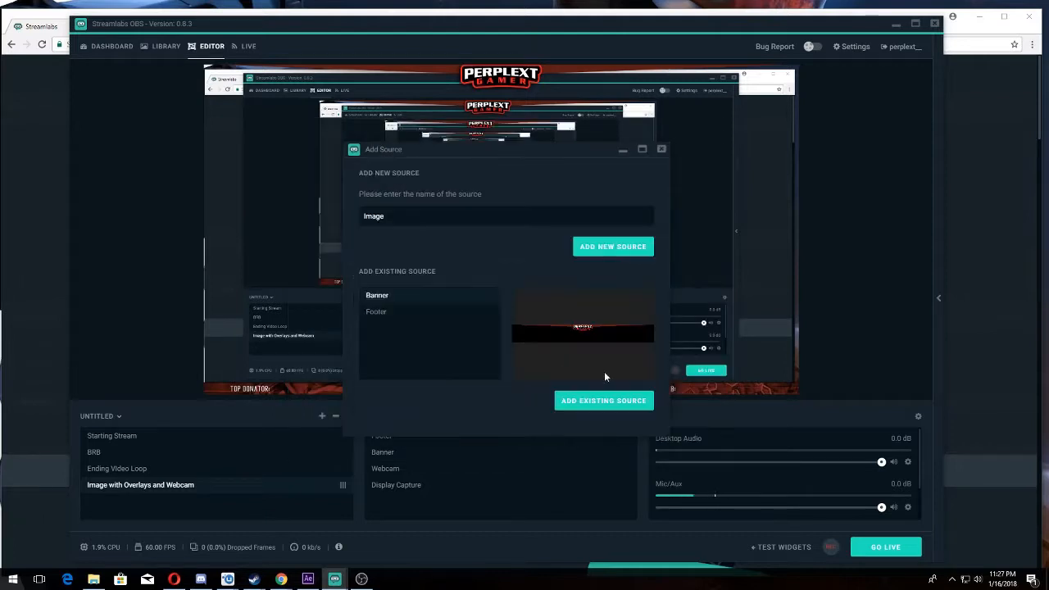
{"action": "key", "text": "ctrl+a"}
{"action": "type", "text": "Webcam Overlay"}
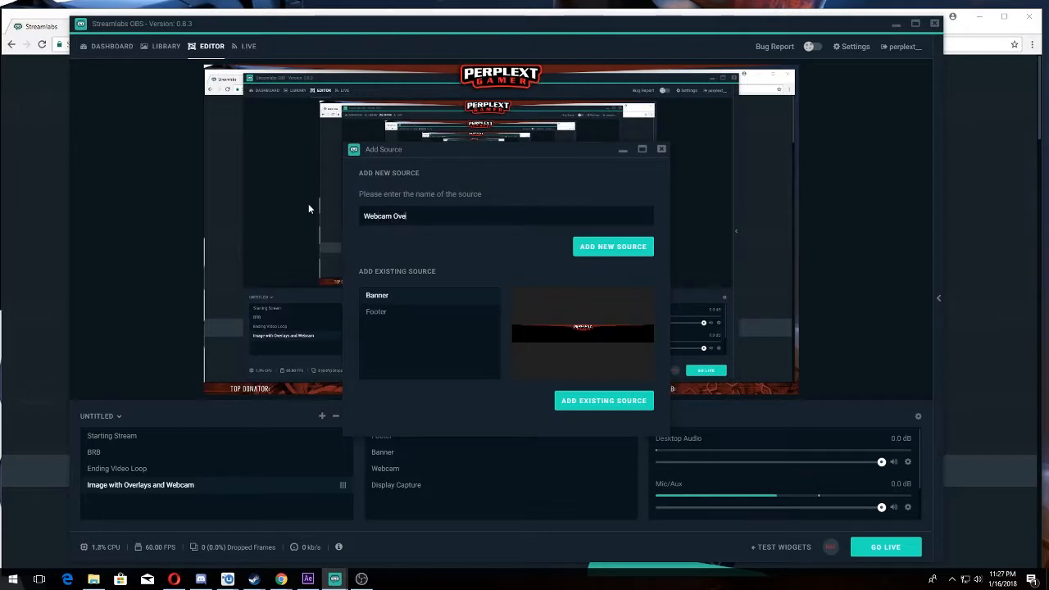
{"action": "left_click", "coordinate": [634, 253]}
Load overlay_webcam from the PerplextGamer folder as the Webcam Overlay's image file
{"action": "left_click", "coordinate": [636, 217]}
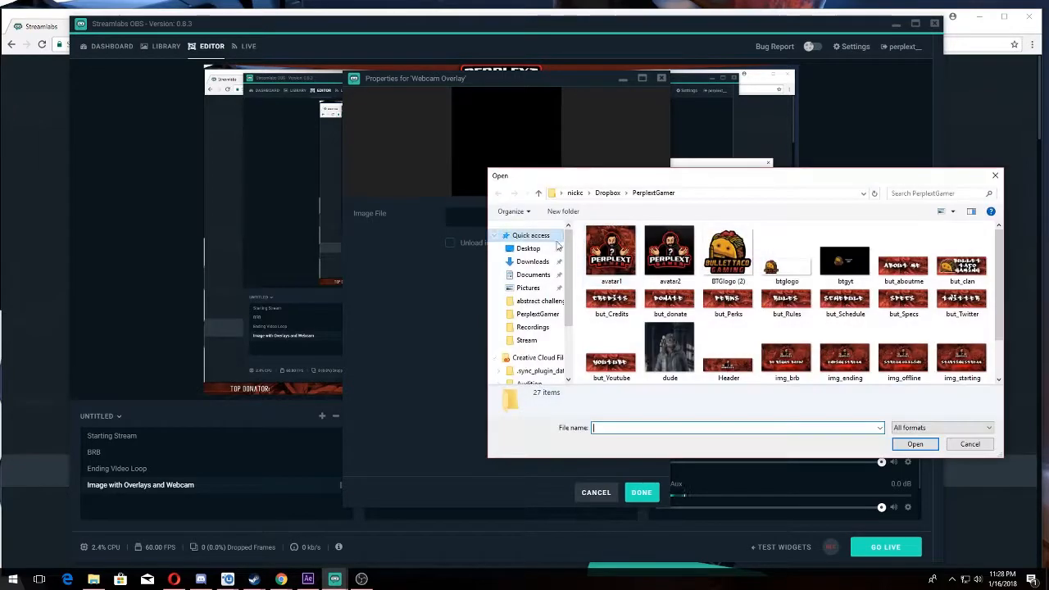
{"action": "left_click", "coordinate": [786, 356]}
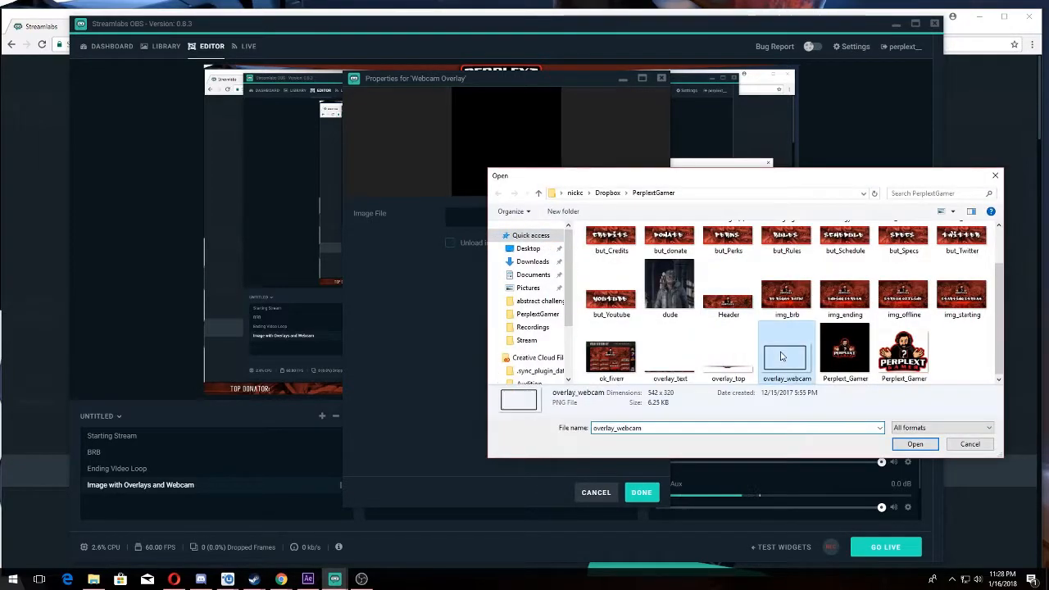
{"action": "left_click", "coordinate": [914, 444]}
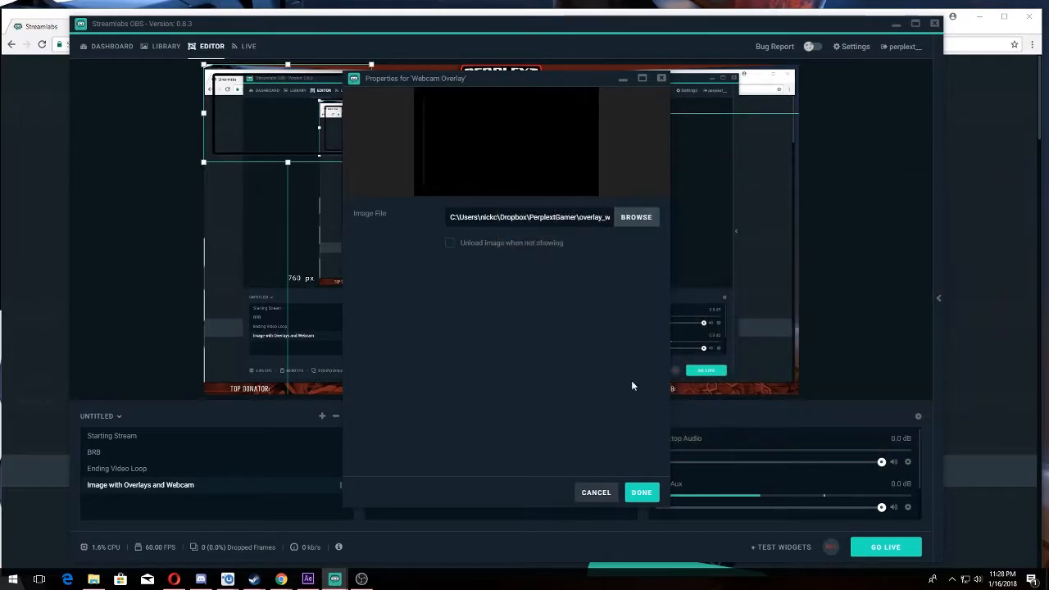
{"action": "left_click", "coordinate": [641, 492]}
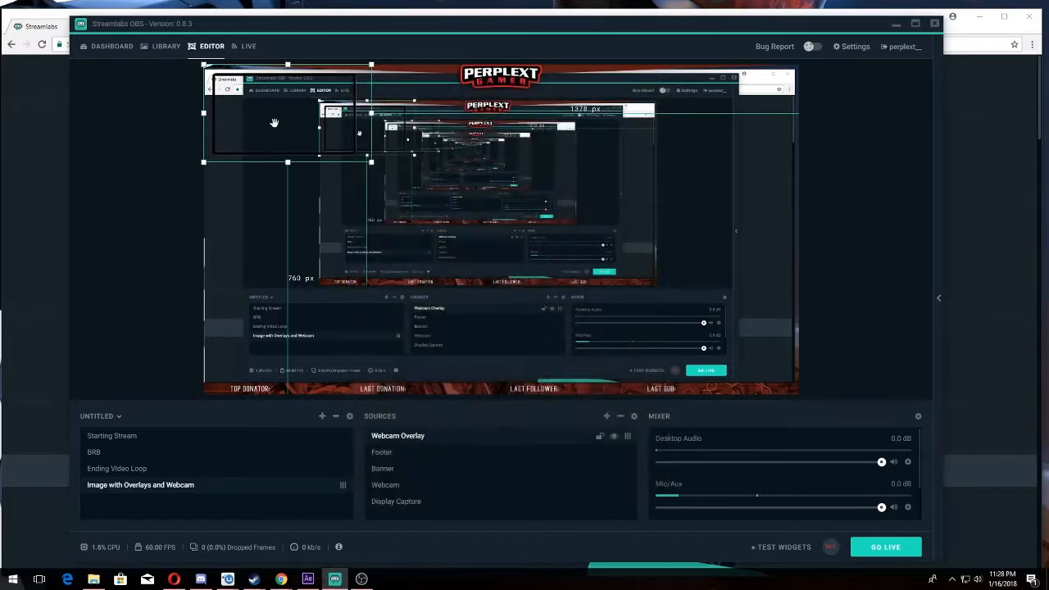
Move the Webcam Overlay down the canvas's left side to about 232 px above the bottom edge and lock it
{"action": "left_click_drag", "start_coordinate": [280, 274], "coordinate": [279, 280]}
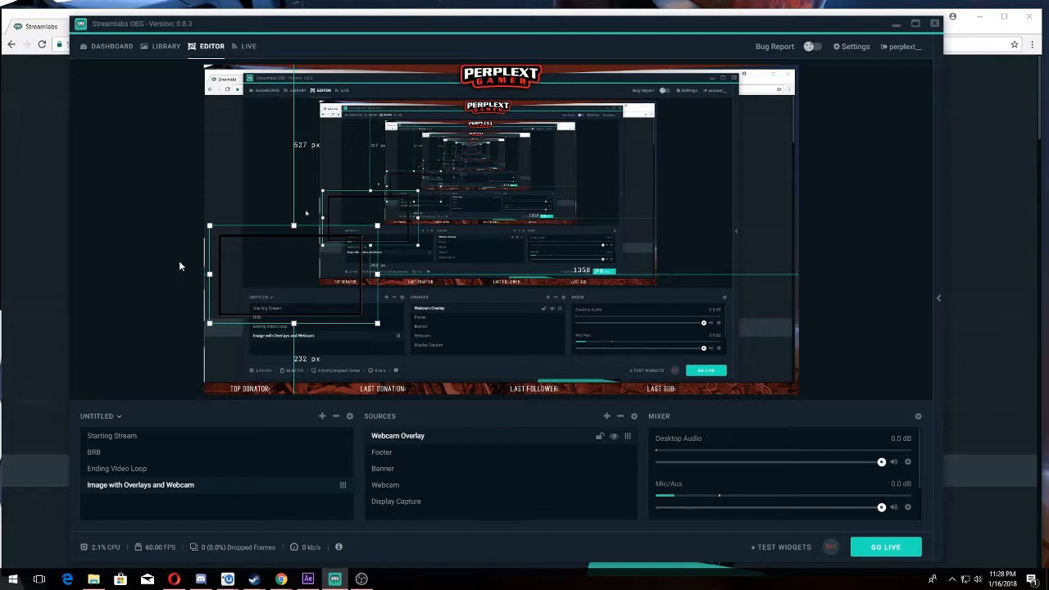
{"action": "left_click", "coordinate": [598, 436]}
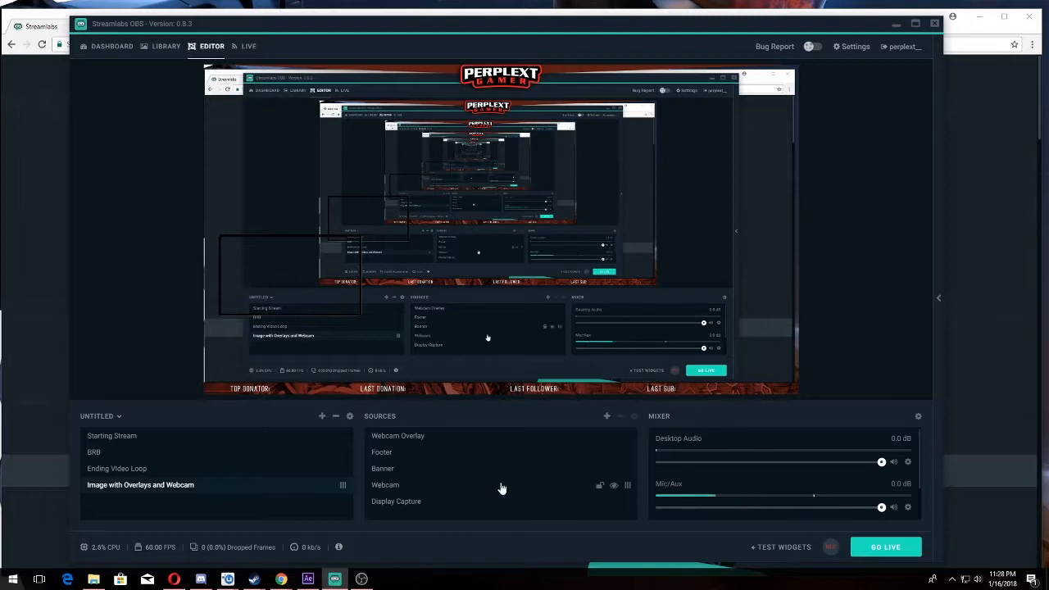
Add a Stream Label widget source named "Top Donator" to the scene
{"action": "left_click", "coordinate": [607, 417]}
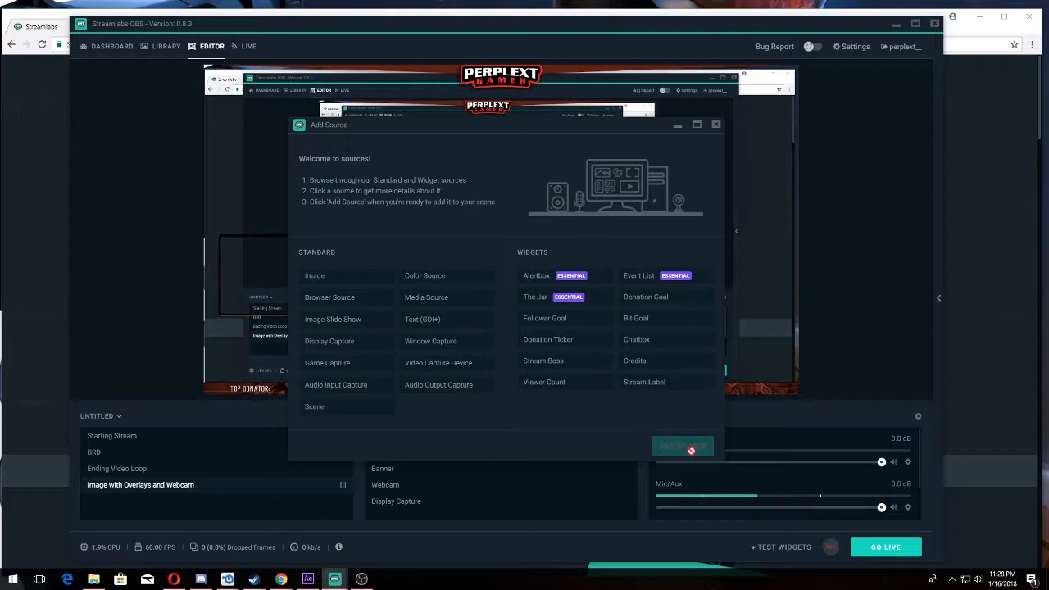
{"action": "left_click", "coordinate": [658, 383]}
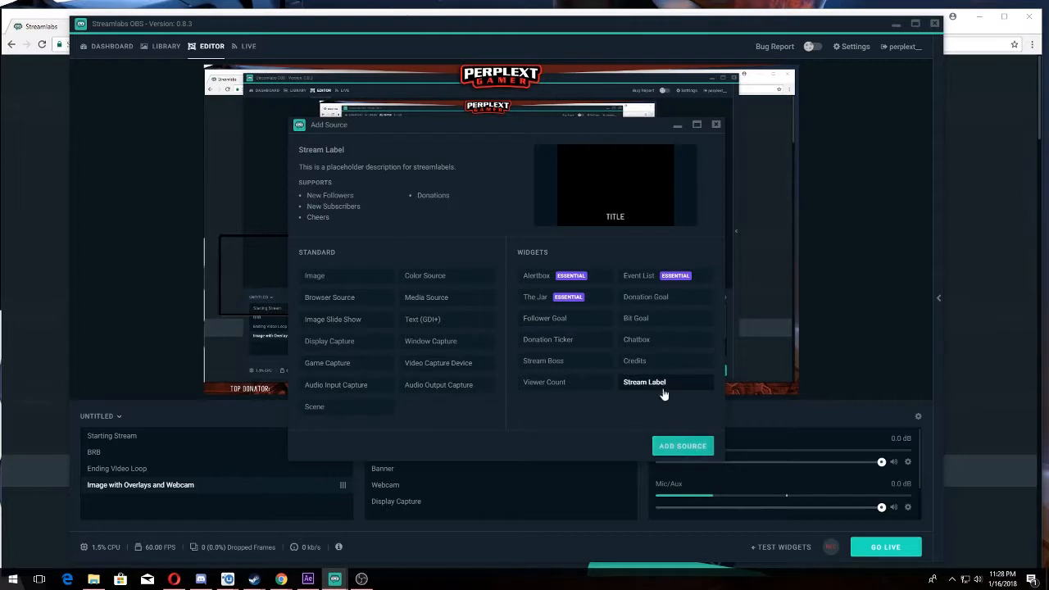
{"action": "left_click", "coordinate": [687, 446]}
{"action": "type", "text": "Top Donator"}
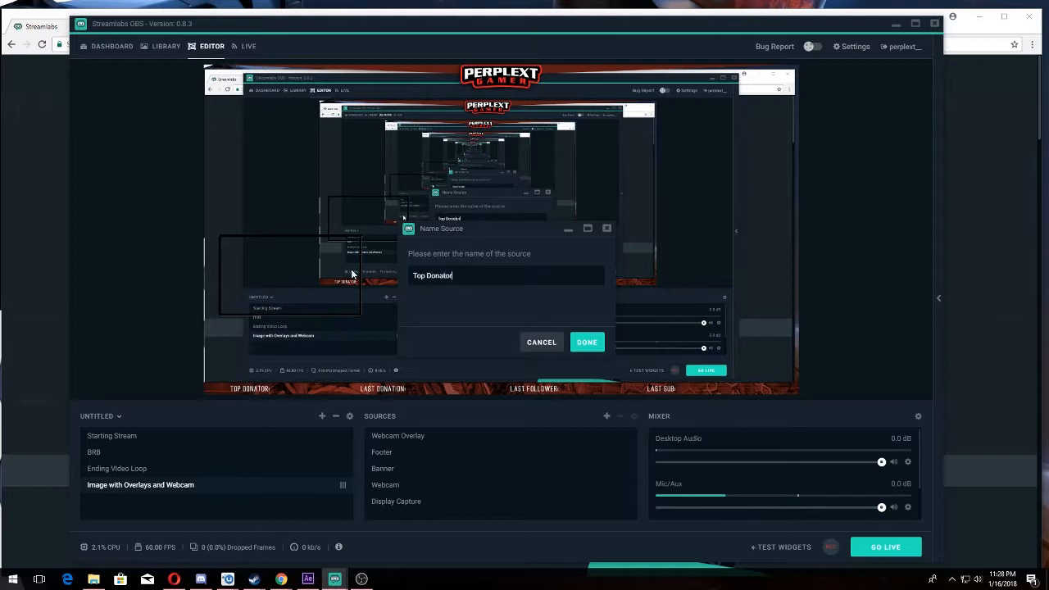
{"action": "left_click", "coordinate": [586, 342]}
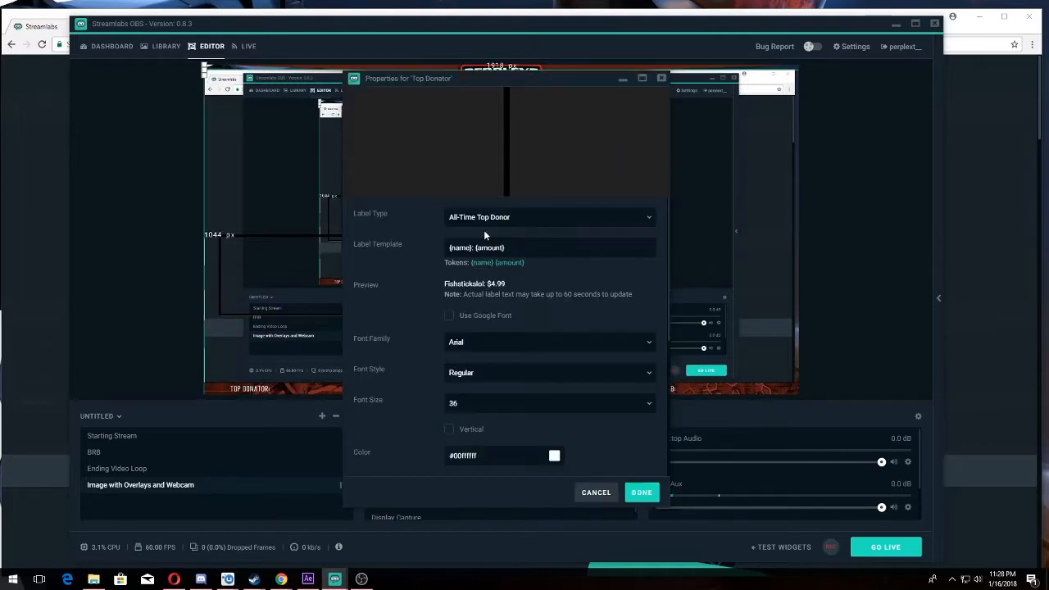
Set the Top Donator label's font family to Arial Black and its text color to white
{"action": "left_click", "coordinate": [510, 345]}
{"action": "left_click", "coordinate": [466, 380]}
{"action": "scroll", "coordinate": [418, 336], "scroll_direction": "down", "scroll_amount": 4}
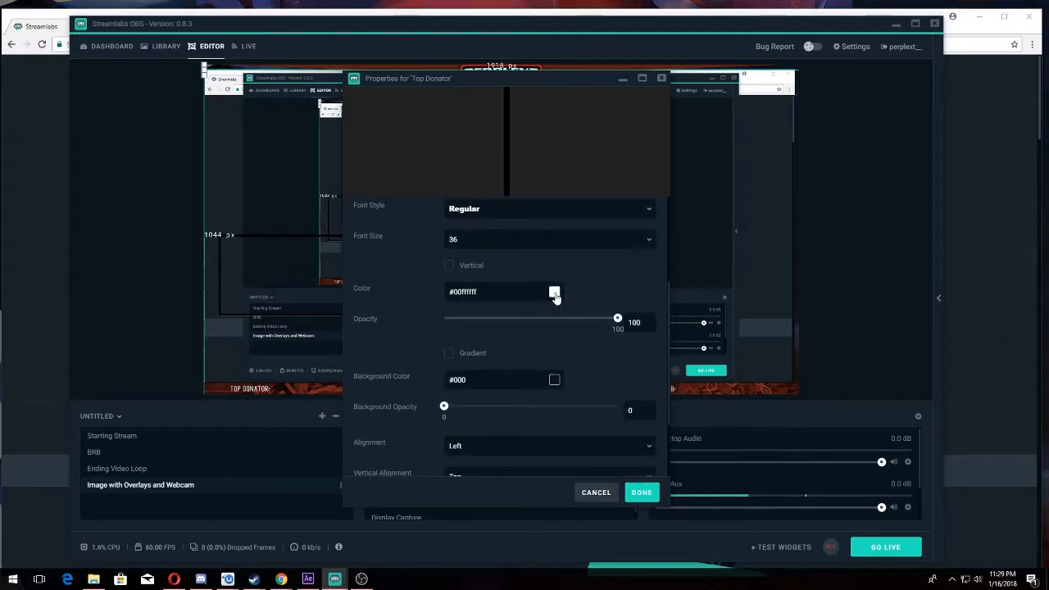
{"action": "left_click", "coordinate": [554, 291]}
{"action": "left_click", "coordinate": [451, 313]}
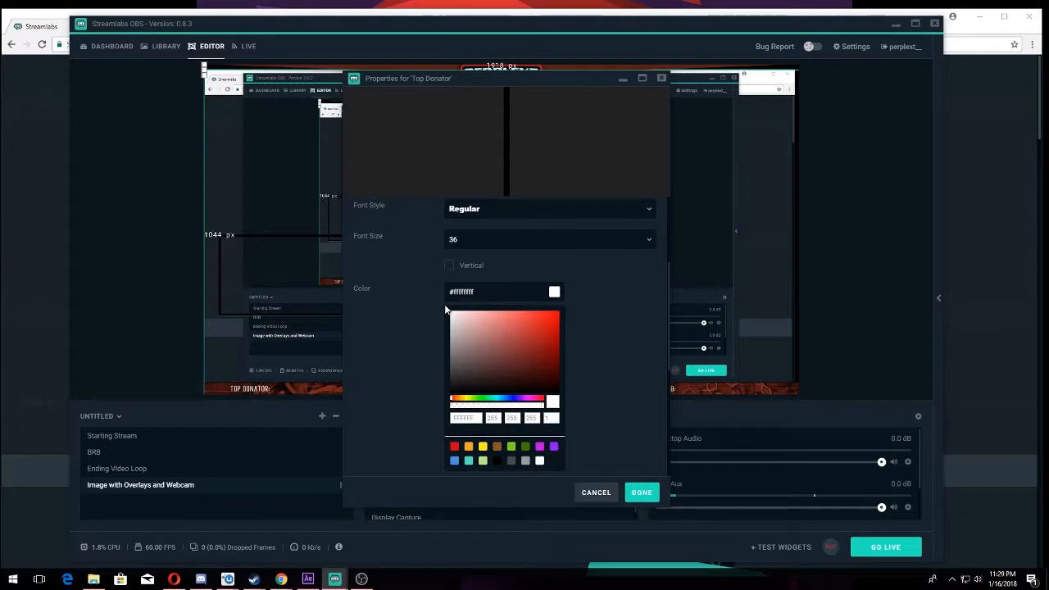
Enable the outline on the Top Donator label, make the outline color black, and accept the properties
{"action": "scroll", "coordinate": [611, 400], "scroll_direction": "down", "scroll_amount": 3}
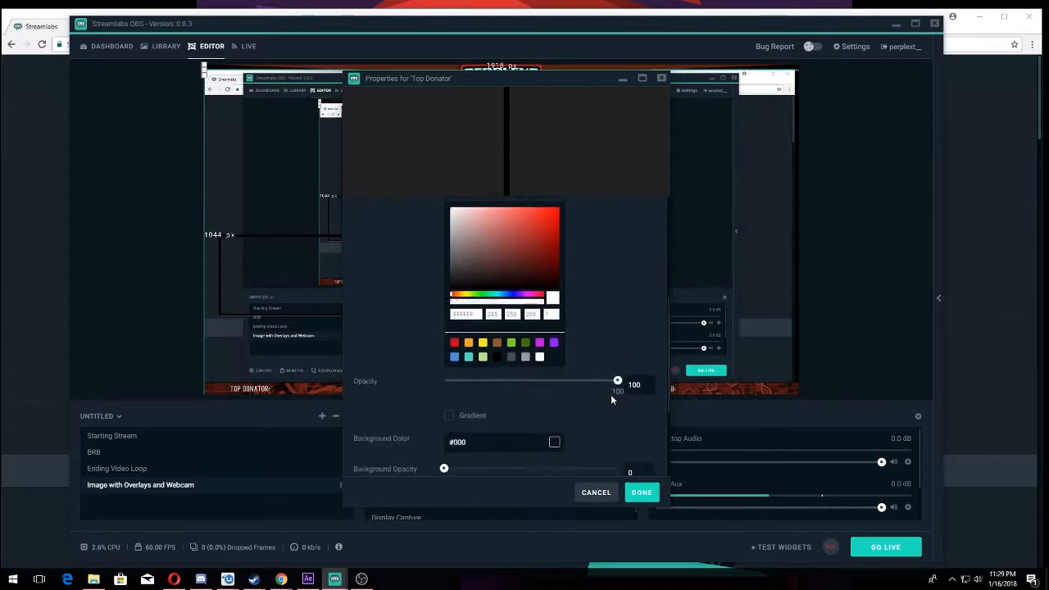
{"action": "scroll", "coordinate": [611, 394], "scroll_direction": "down", "scroll_amount": 2}
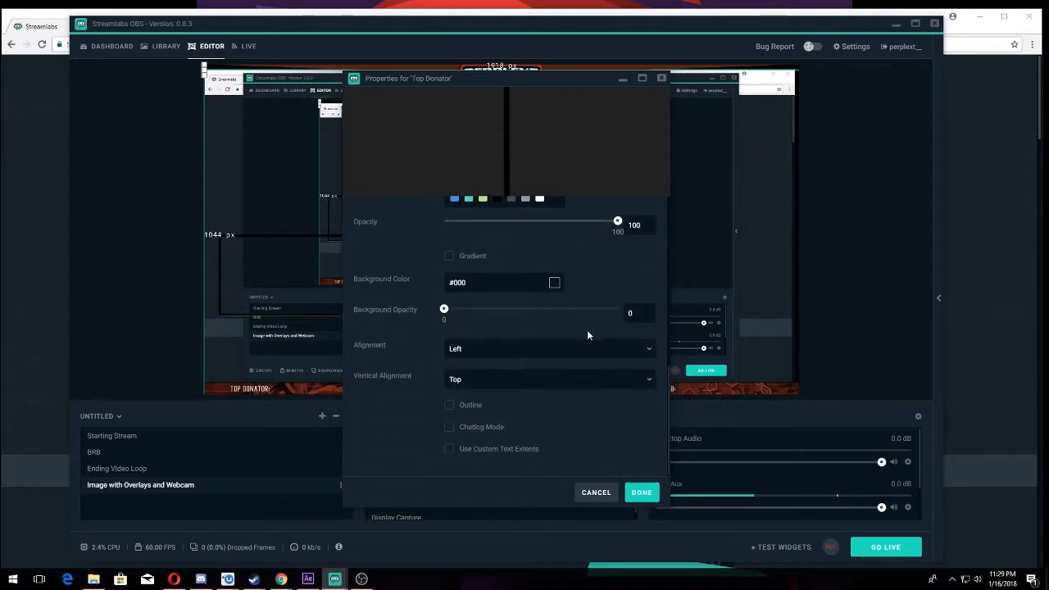
{"action": "left_click", "coordinate": [450, 405]}
{"action": "scroll", "coordinate": [396, 410], "scroll_direction": "down", "scroll_amount": 2}
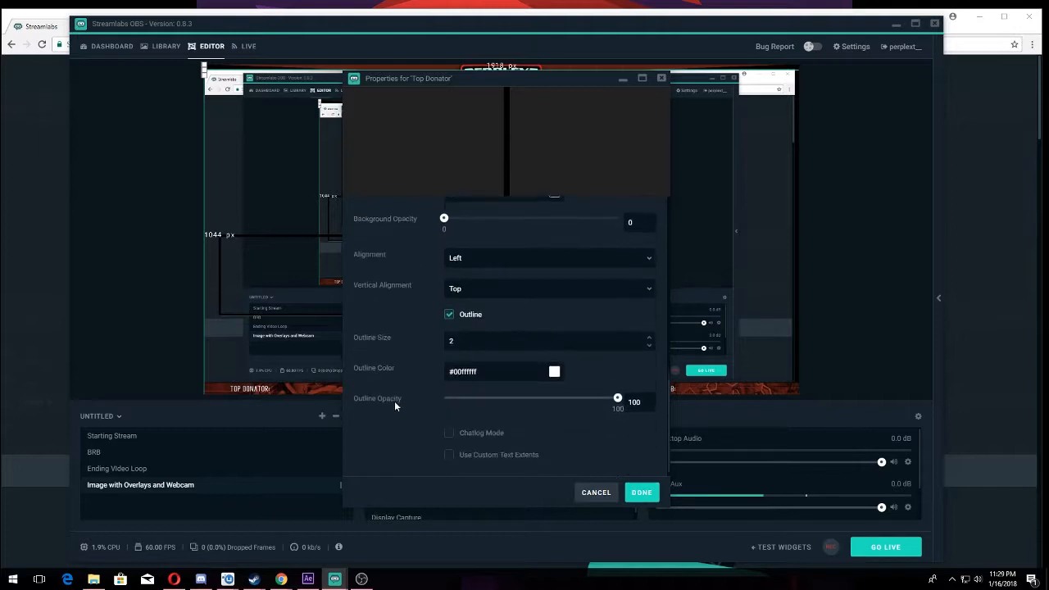
{"action": "left_click", "coordinate": [554, 365]}
{"action": "left_click_drag", "start_coordinate": [525, 430], "coordinate": [563, 466]}
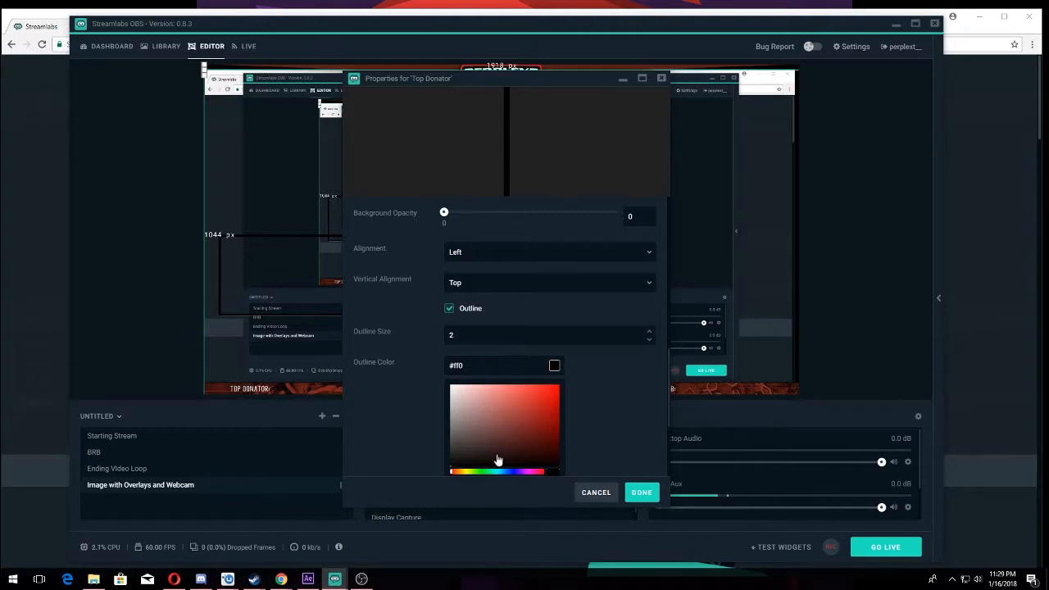
{"action": "scroll", "coordinate": [394, 410], "scroll_direction": "down", "scroll_amount": 2}
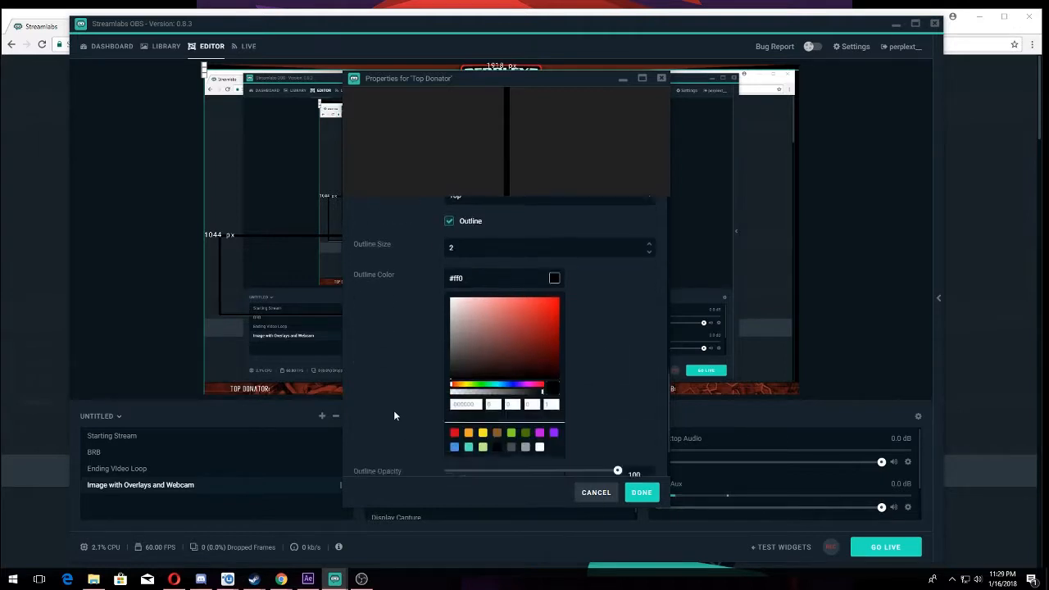
{"action": "left_click", "coordinate": [642, 493]}
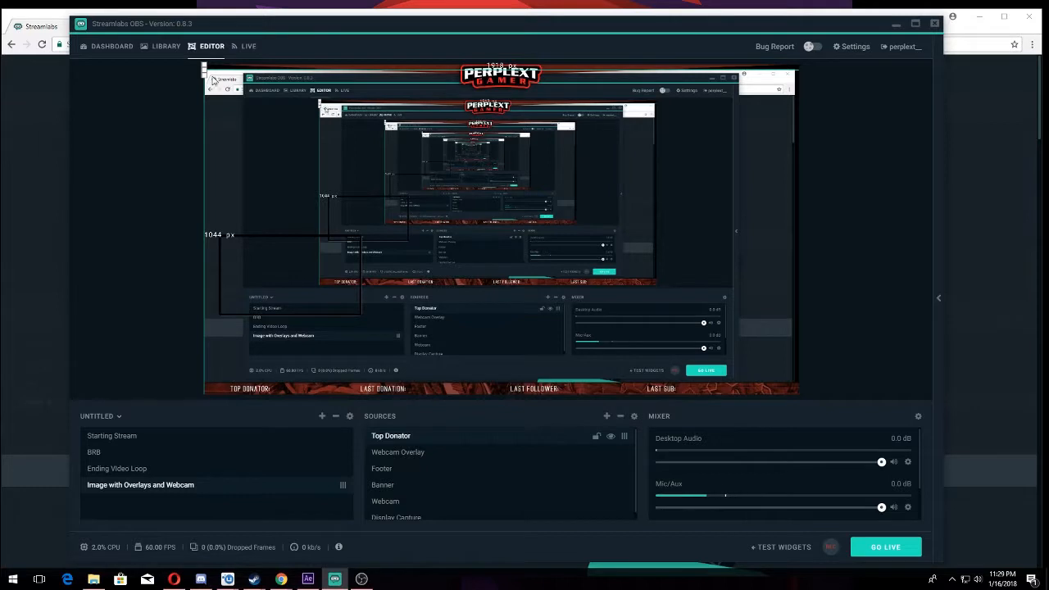
Move the Top Donator label onto the footer, directly after the "TOP DONATOR:" text
{"action": "left_click_drag", "start_coordinate": [205, 76], "coordinate": [276, 388]}
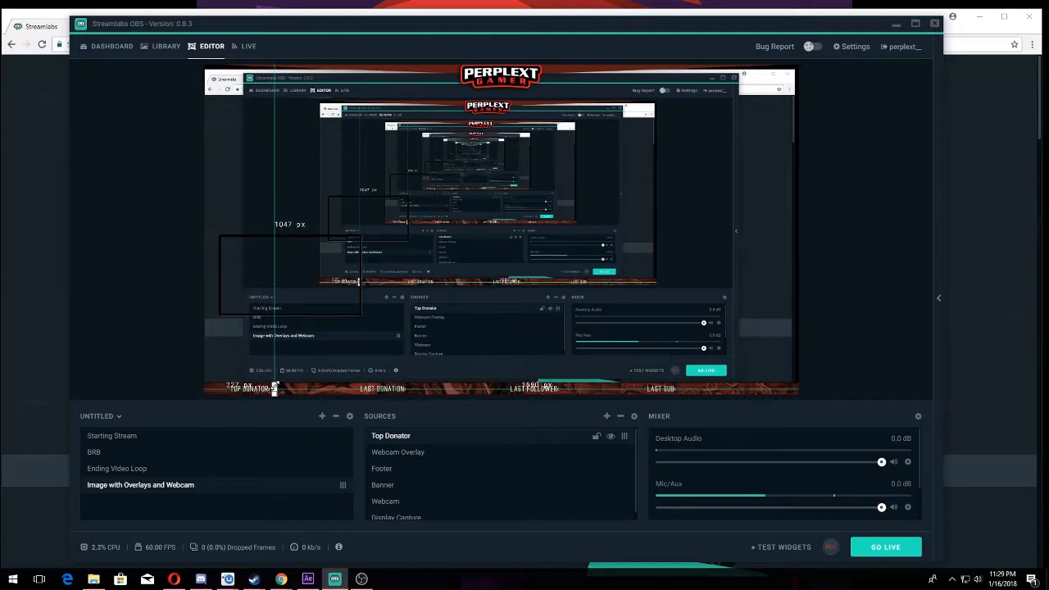
{"action": "left_click", "coordinate": [159, 261]}
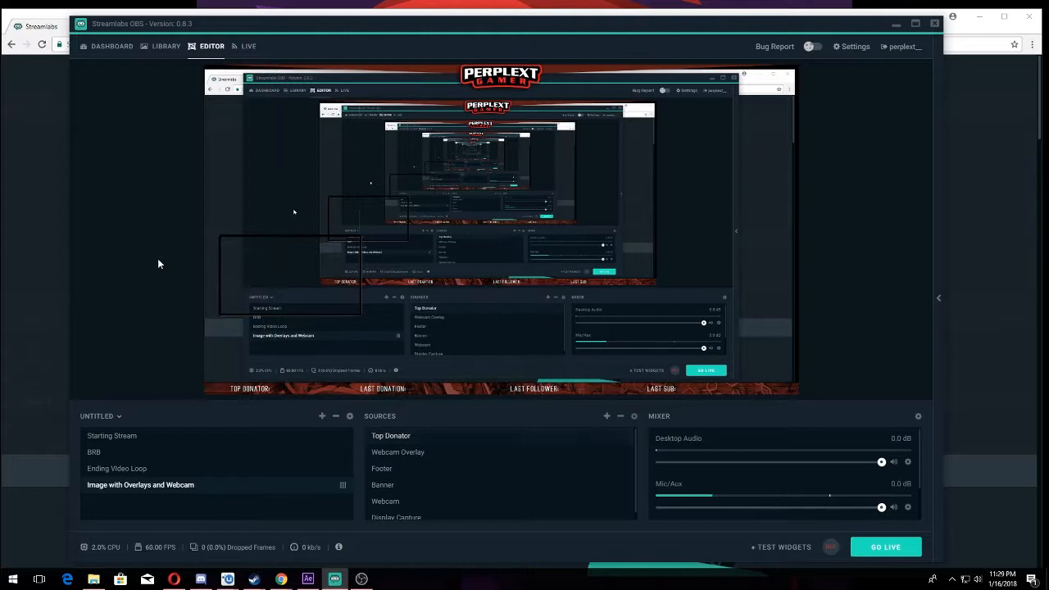
Add a new Stream Label widget source named "Last Donation" to the scene
{"action": "left_click", "coordinate": [607, 416]}
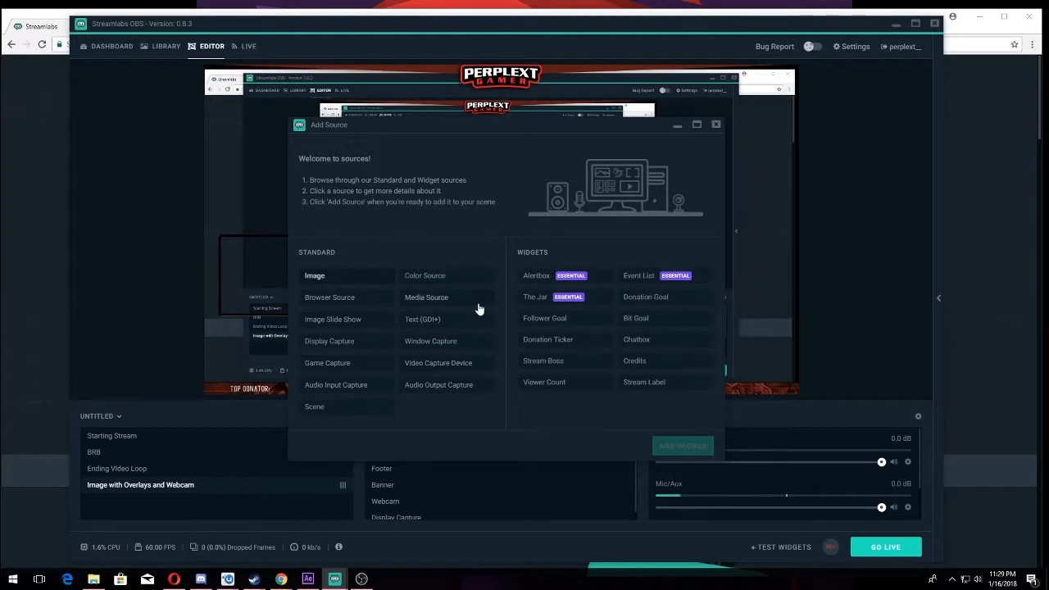
{"action": "left_click", "coordinate": [651, 387]}
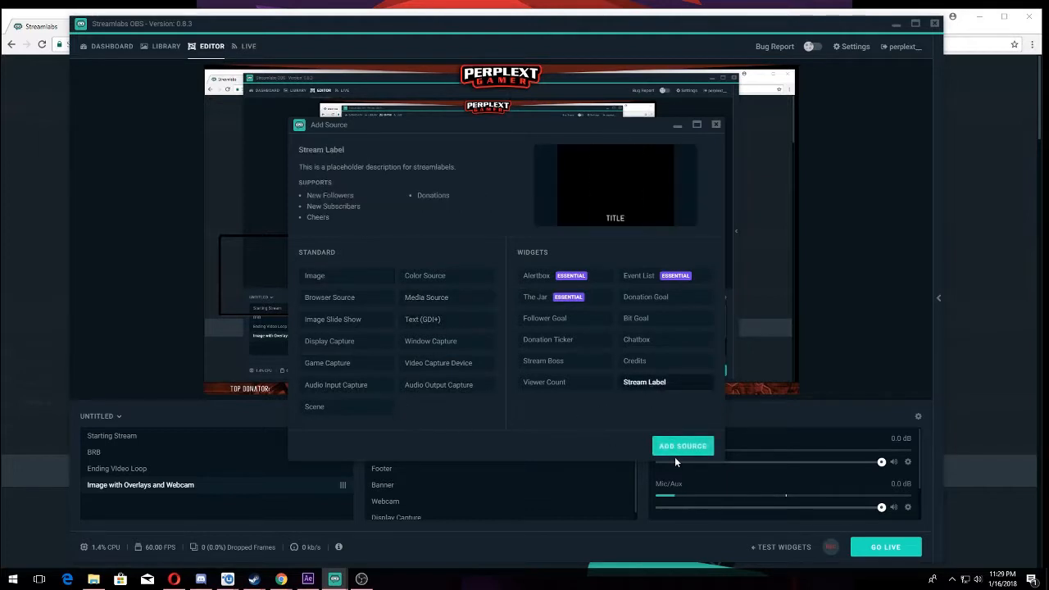
{"action": "left_click_drag", "start_coordinate": [356, 125], "coordinate": [439, 106]}
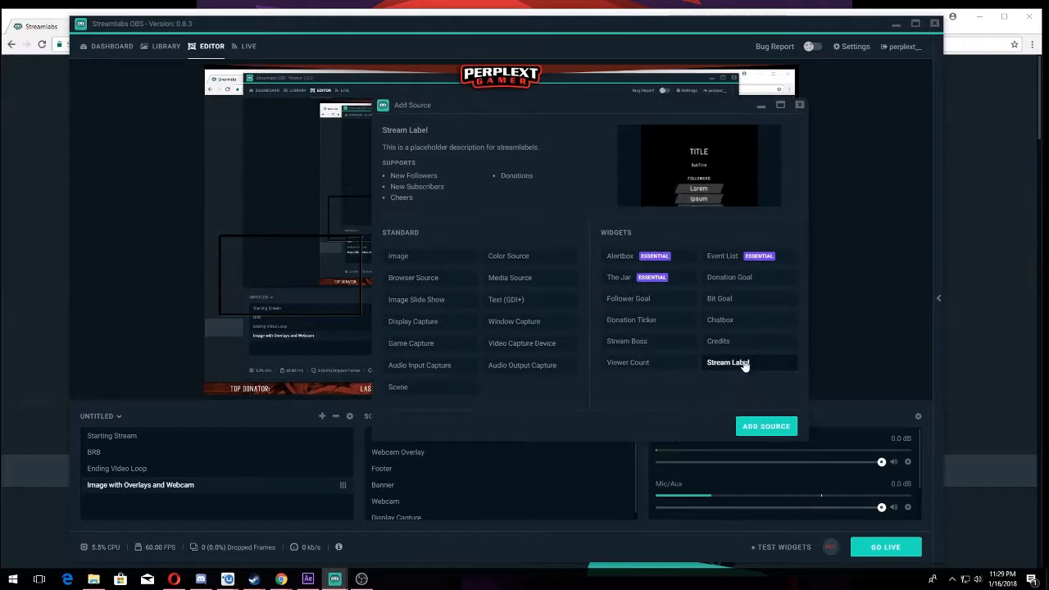
{"action": "left_click", "coordinate": [766, 427]}
{"action": "key", "text": "ctrl+a"}
{"action": "type", "text": "Last S"}
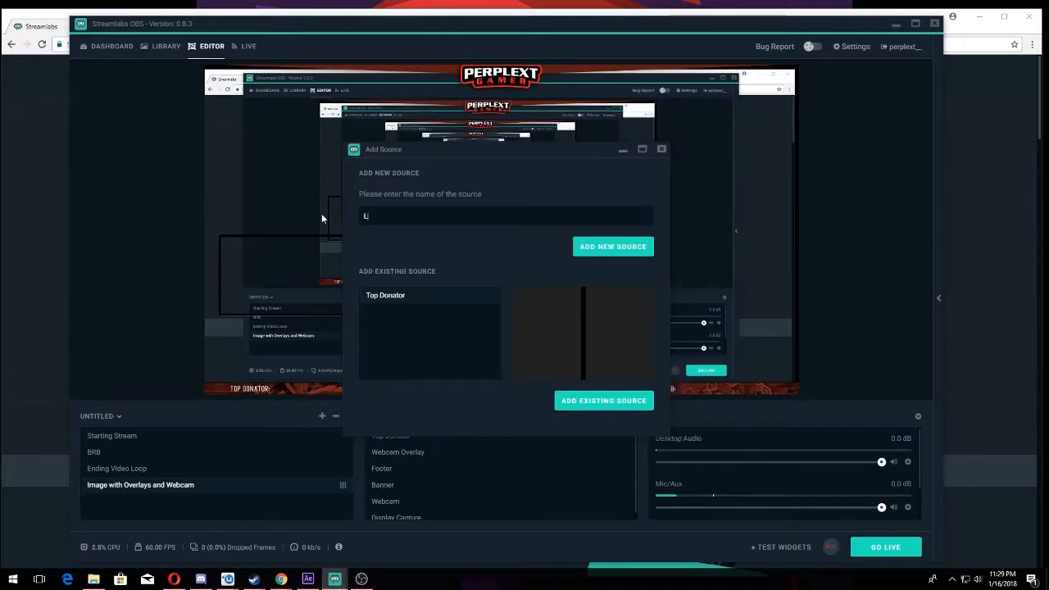
{"action": "key", "text": "BackSpace"}
{"action": "type", "text": "Donation"}
{"action": "left_click", "coordinate": [622, 249]}
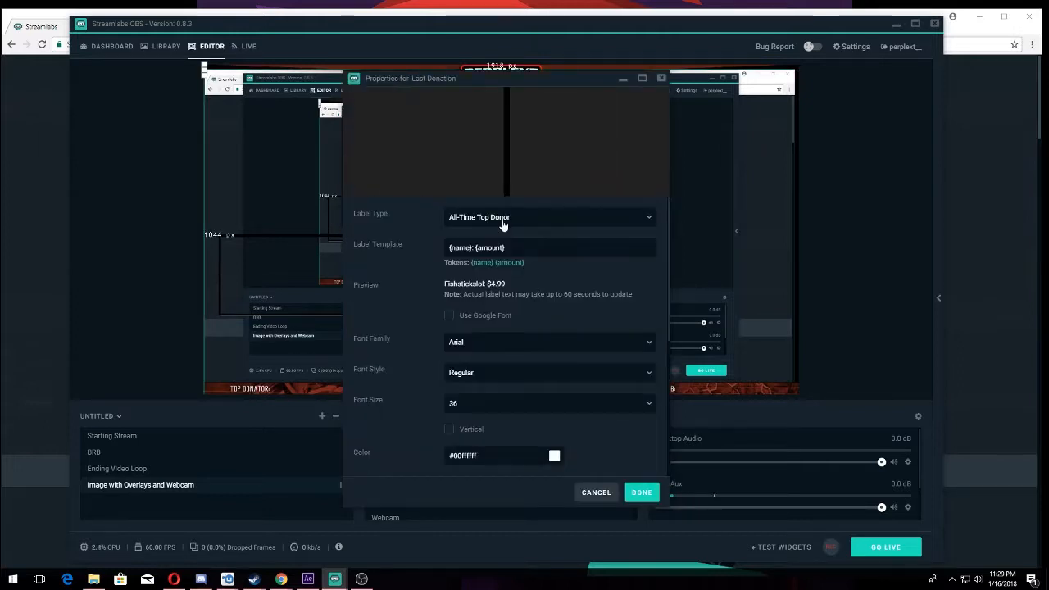
Set the Last Donation label's type to Most Recent Donor
{"action": "left_click", "coordinate": [504, 220]}
{"action": "scroll", "coordinate": [544, 307], "scroll_direction": "down", "scroll_amount": 3}
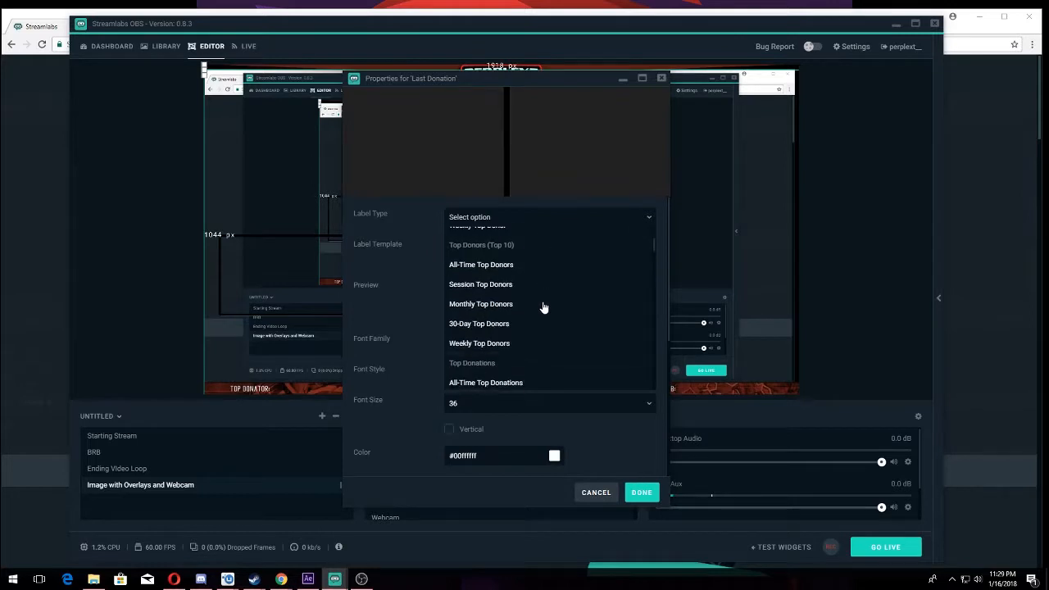
{"action": "scroll", "coordinate": [543, 307], "scroll_direction": "down", "scroll_amount": 5}
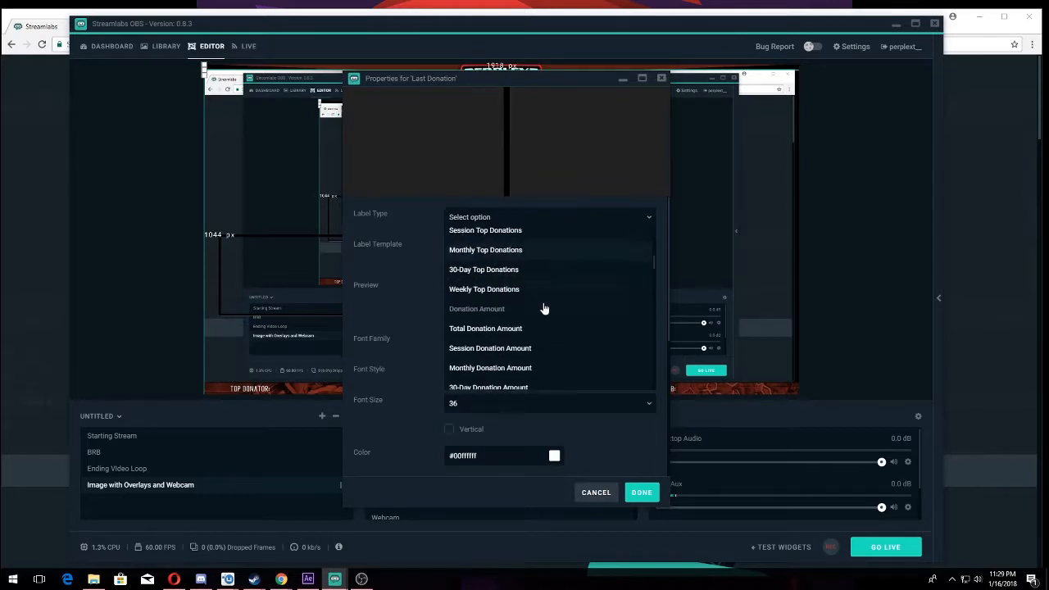
{"action": "scroll", "coordinate": [543, 307], "scroll_direction": "down", "scroll_amount": 4}
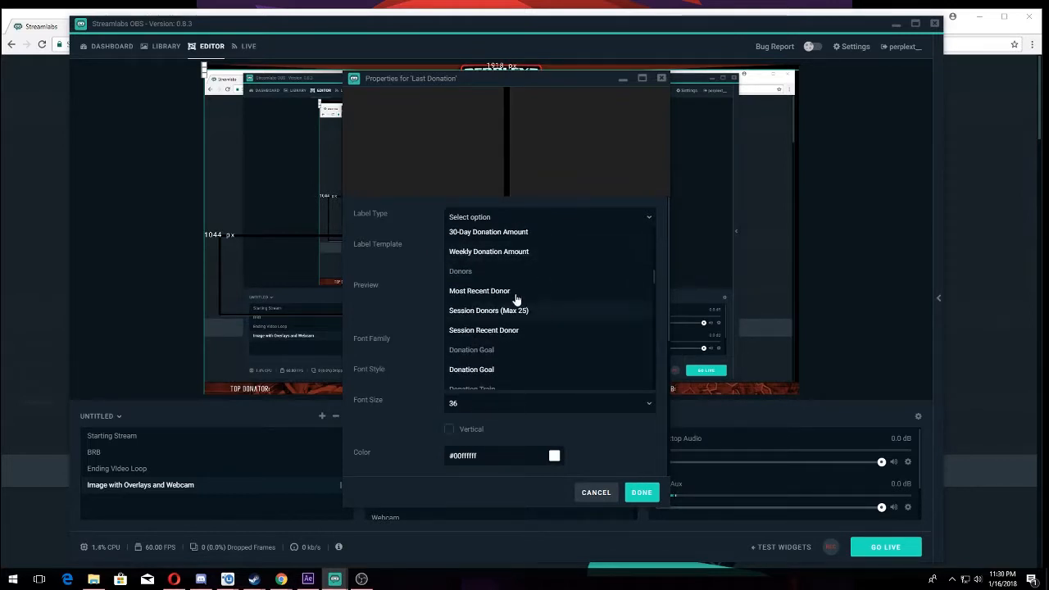
{"action": "left_click", "coordinate": [513, 292]}
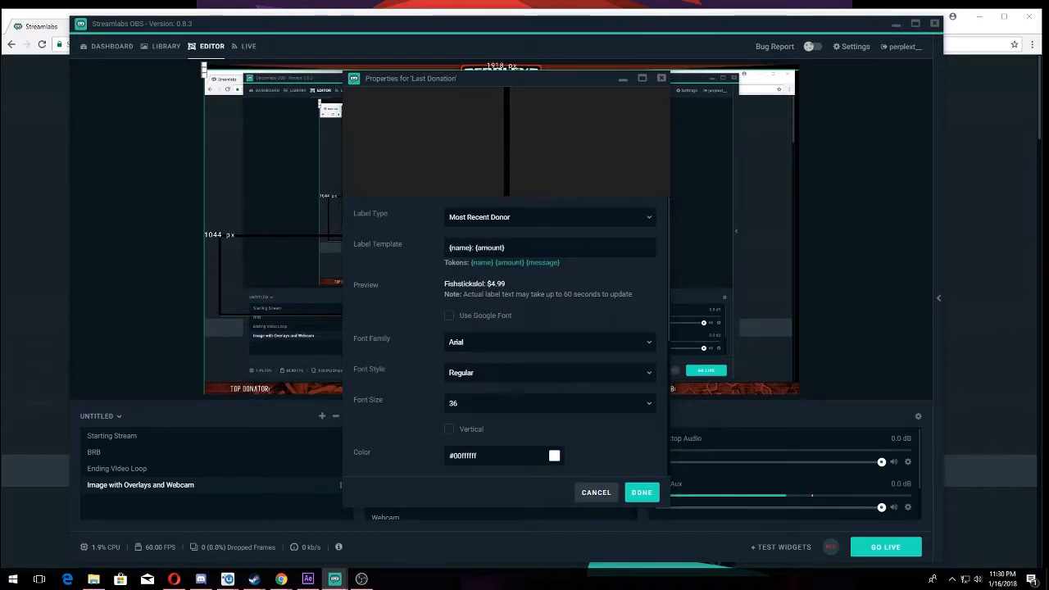
Set the Last Donation label's font family to Arial Black and its text color to white
{"action": "left_click", "coordinate": [510, 347]}
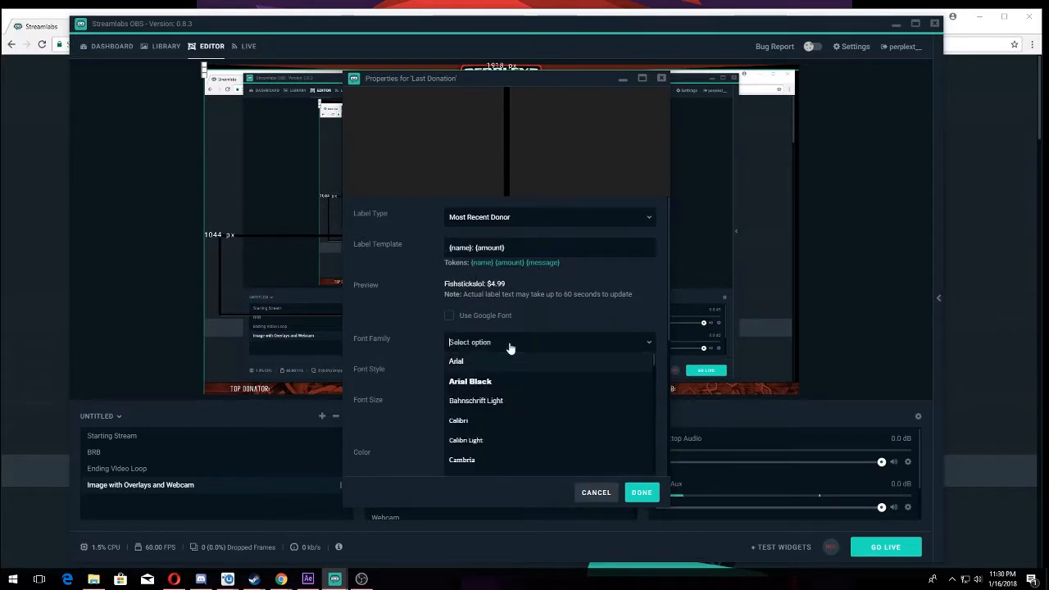
{"action": "left_click", "coordinate": [486, 384]}
{"action": "scroll", "coordinate": [423, 326], "scroll_direction": "down", "scroll_amount": 4}
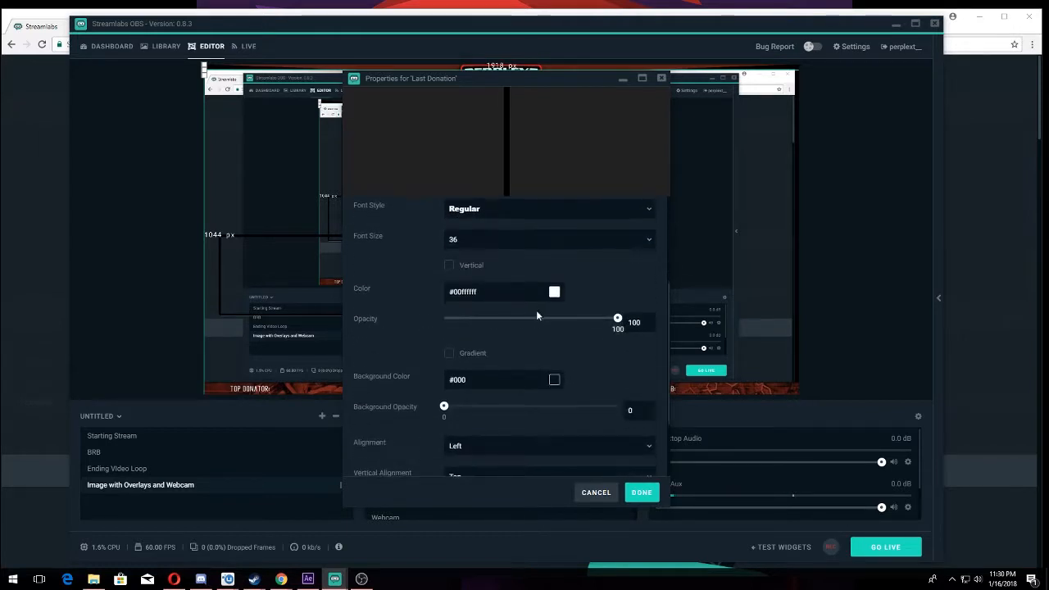
{"action": "left_click", "coordinate": [554, 293]}
{"action": "left_click_drag", "start_coordinate": [491, 343], "coordinate": [438, 291]}
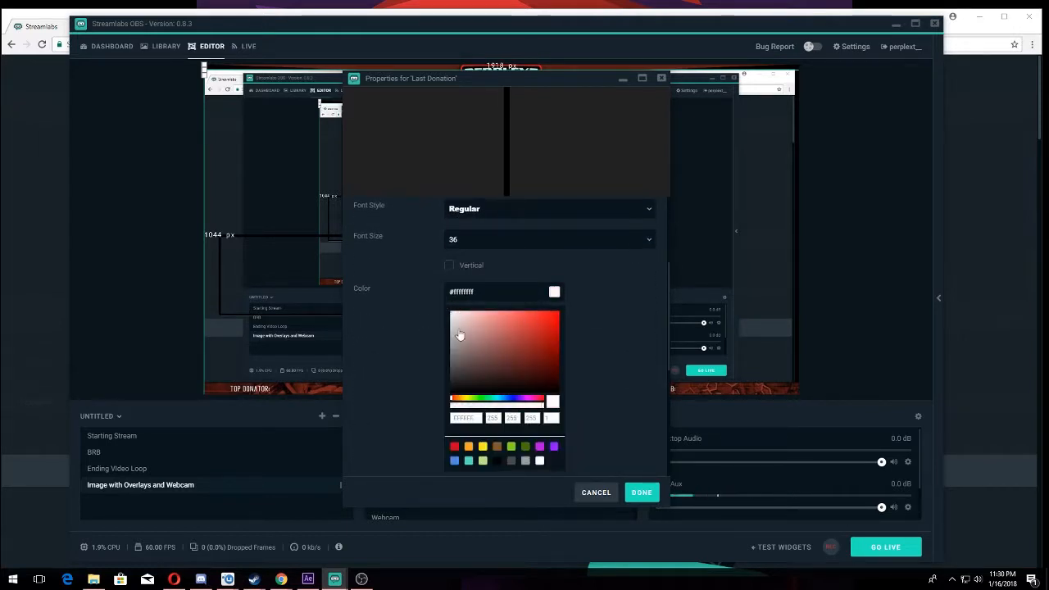
Enable an outline of size 2 on the Last Donation label, set its color to black and save the properties
{"action": "scroll", "coordinate": [613, 402], "scroll_direction": "down", "scroll_amount": 6}
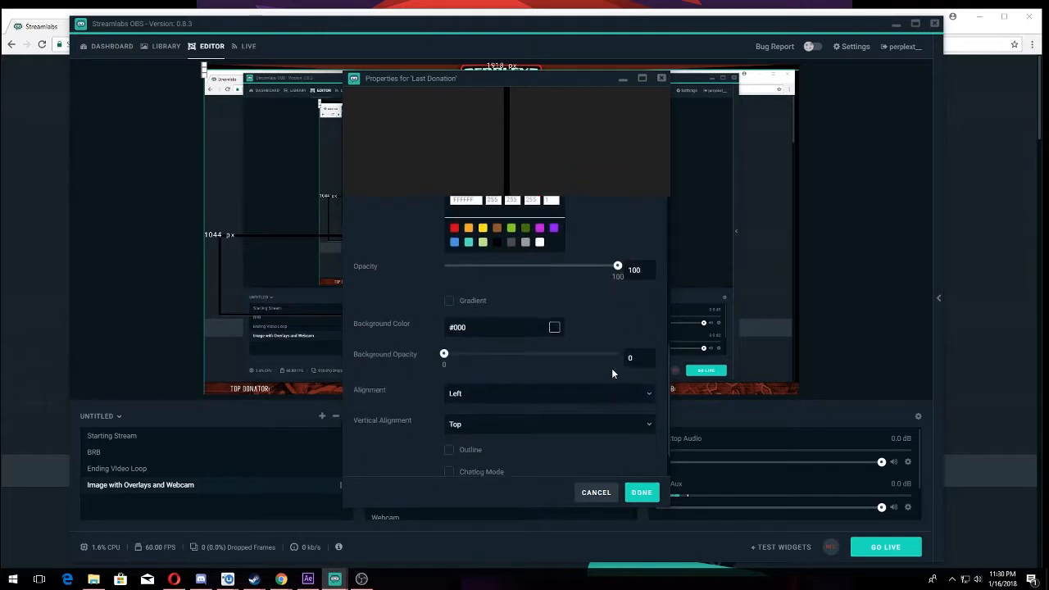
{"action": "left_click", "coordinate": [450, 407]}
{"action": "scroll", "coordinate": [410, 404], "scroll_direction": "down", "scroll_amount": 2}
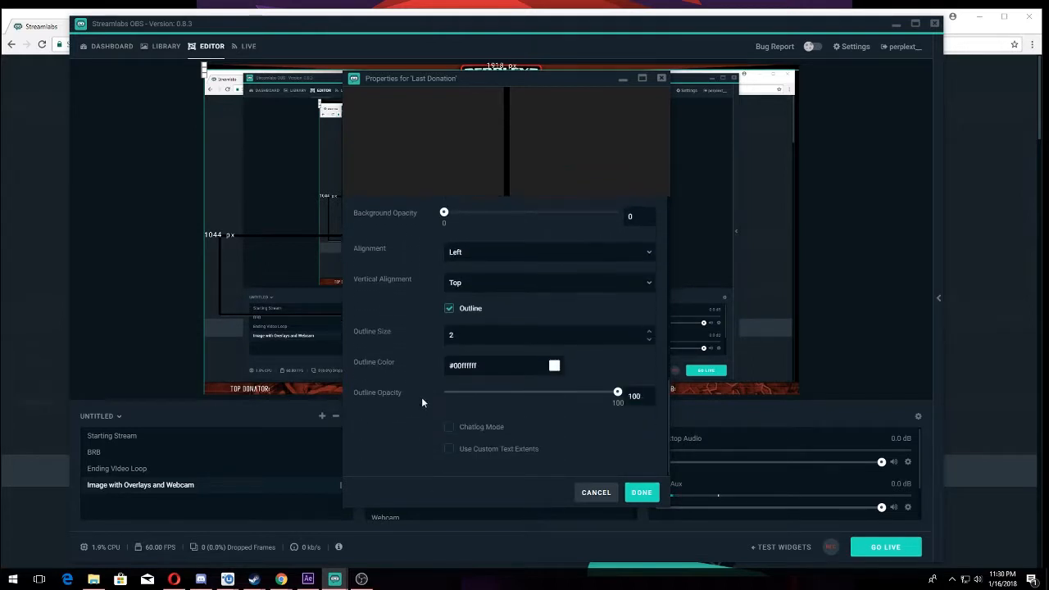
{"action": "left_click", "coordinate": [553, 368]}
{"action": "left_click_drag", "start_coordinate": [530, 421], "coordinate": [576, 468]}
{"action": "scroll", "coordinate": [605, 413], "scroll_direction": "down", "scroll_amount": 4}
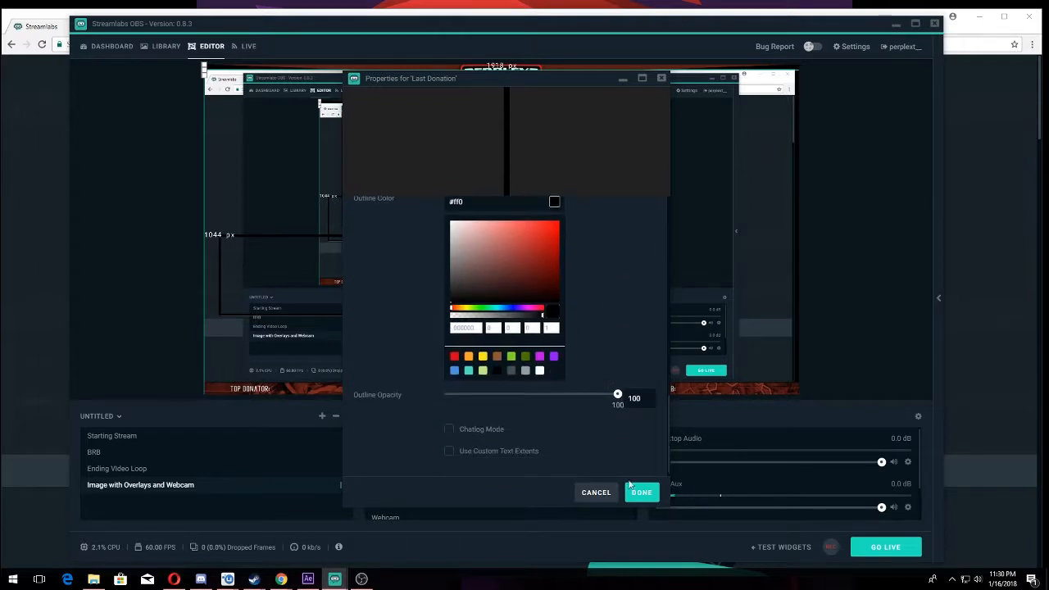
{"action": "left_click", "coordinate": [642, 493]}
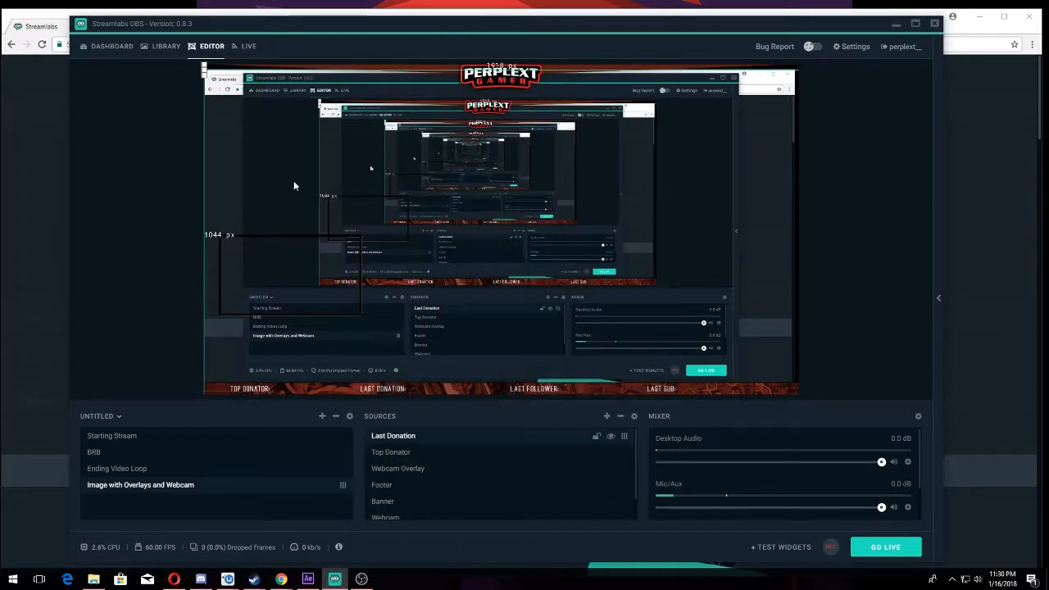
Move the Last Donation label onto the footer, directly after the "LAST DONATION:" text, and deselect it
{"action": "left_click_drag", "start_coordinate": [205, 75], "coordinate": [410, 376]}
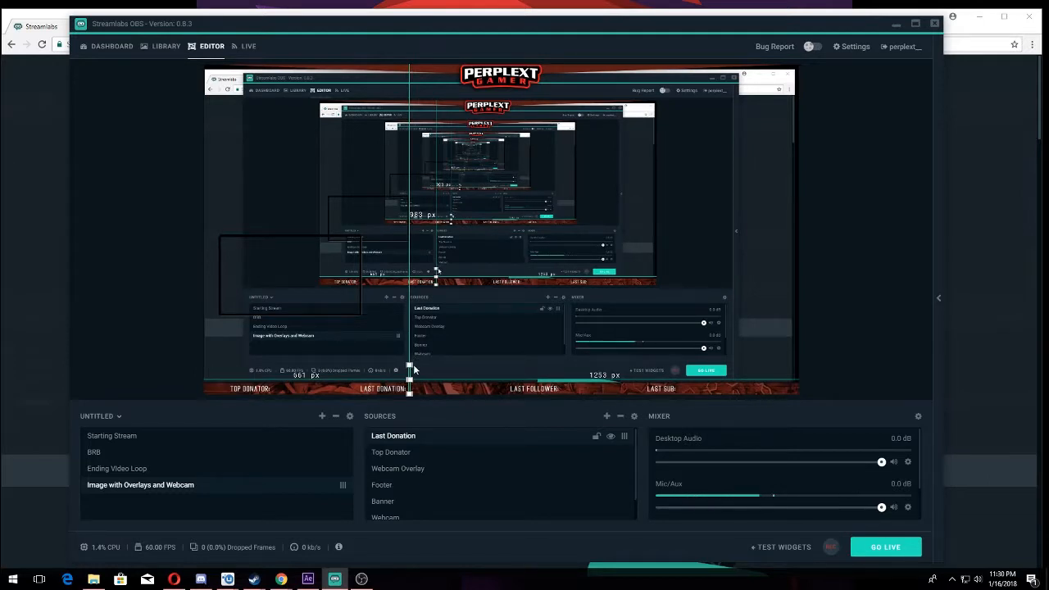
{"action": "left_click_drag", "start_coordinate": [410, 364], "coordinate": [409, 388]}
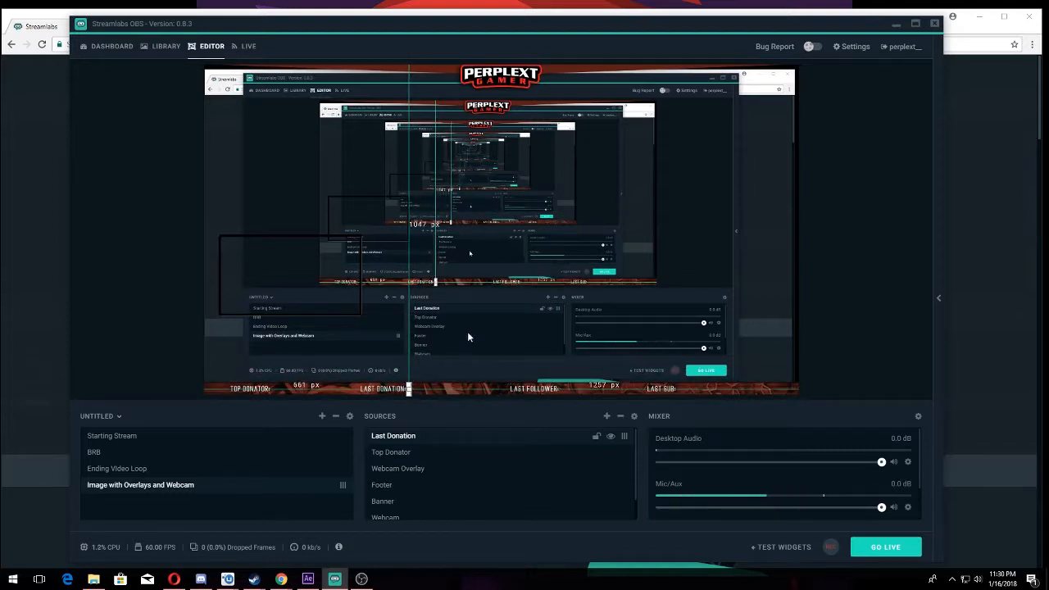
{"action": "left_click", "coordinate": [159, 258]}
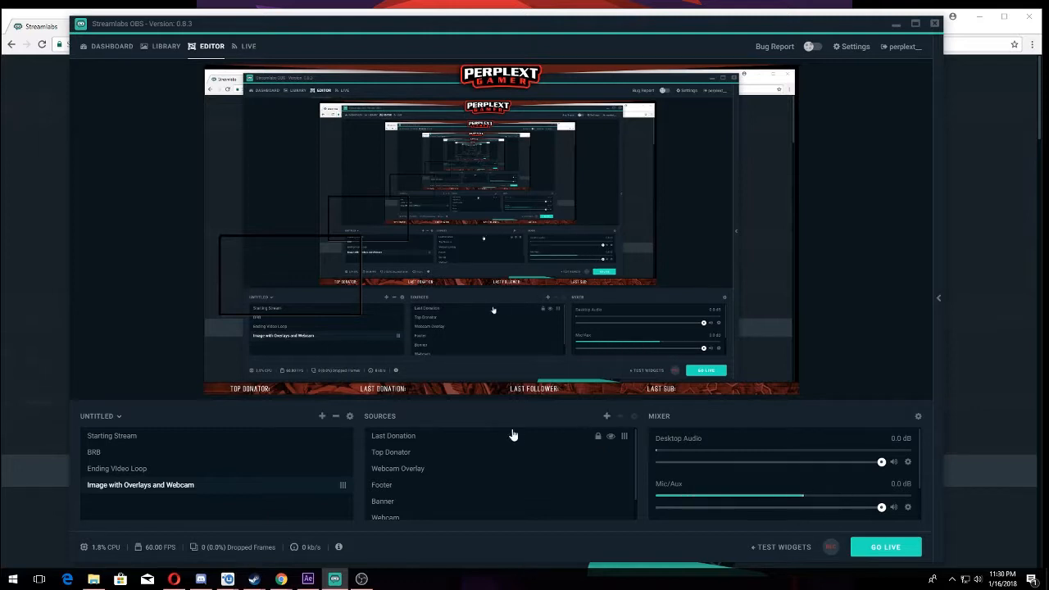
Add a new Stream Label widget source named "Last Follower" to the scene
{"action": "left_click", "coordinate": [607, 419]}
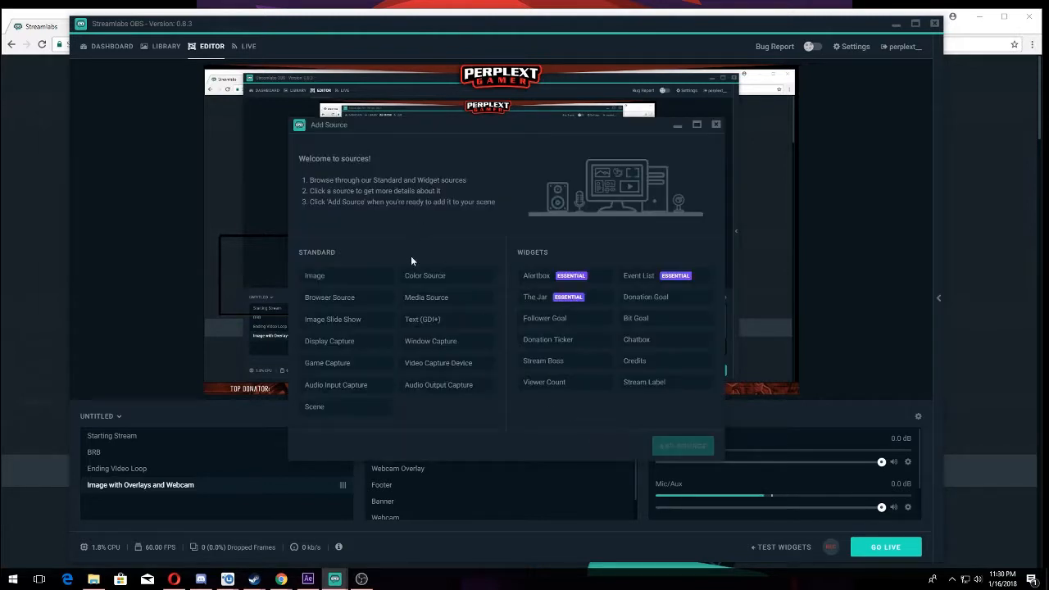
{"action": "left_click", "coordinate": [661, 383]}
{"action": "left_click", "coordinate": [685, 446]}
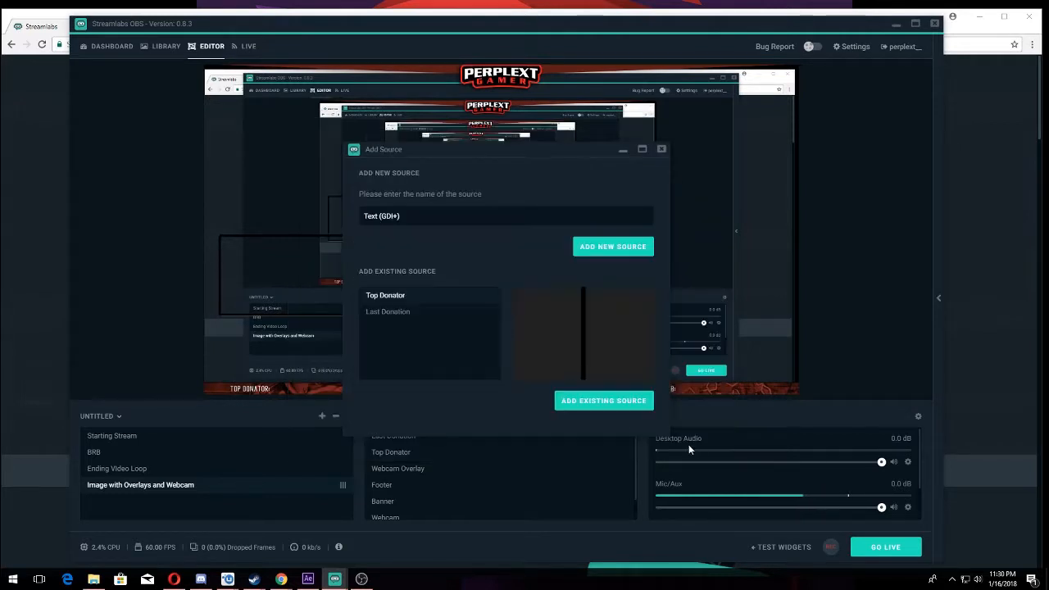
{"action": "left_click_drag", "start_coordinate": [408, 216], "coordinate": [347, 214]}
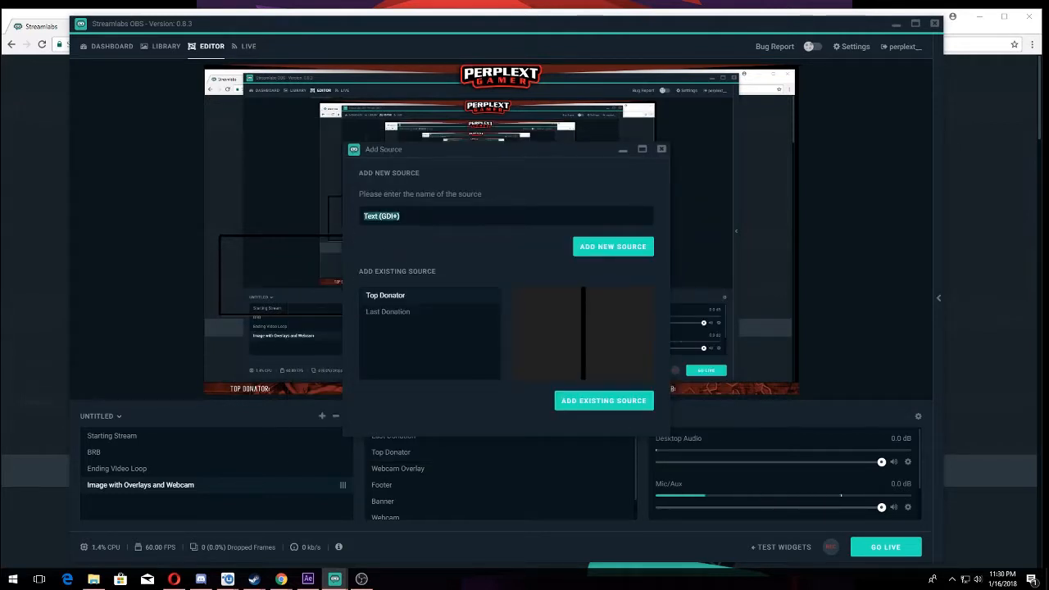
{"action": "left_click_drag", "start_coordinate": [435, 150], "coordinate": [455, 89]}
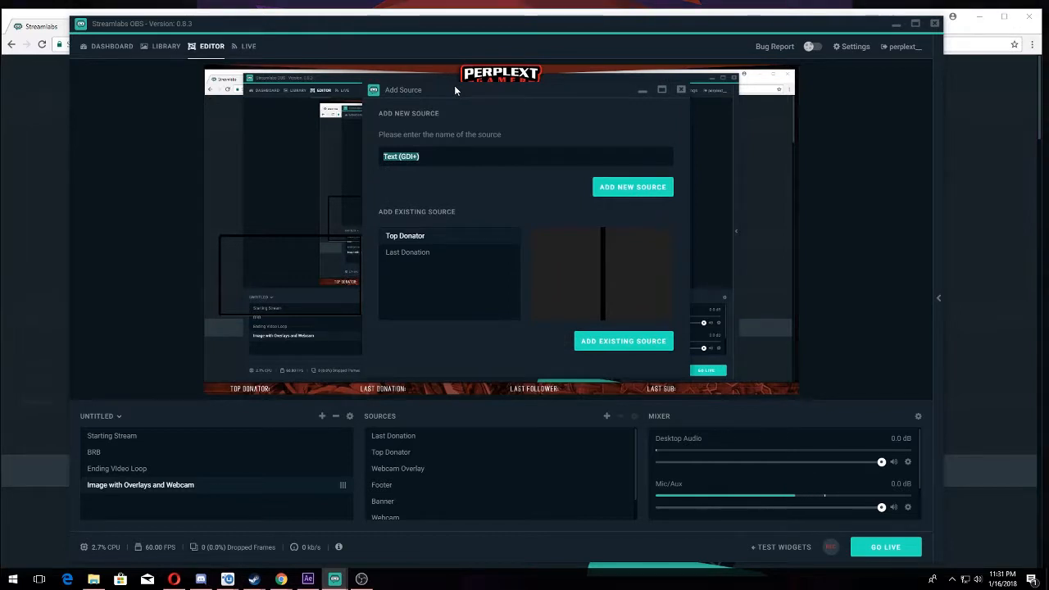
{"action": "type", "text": "Last"}
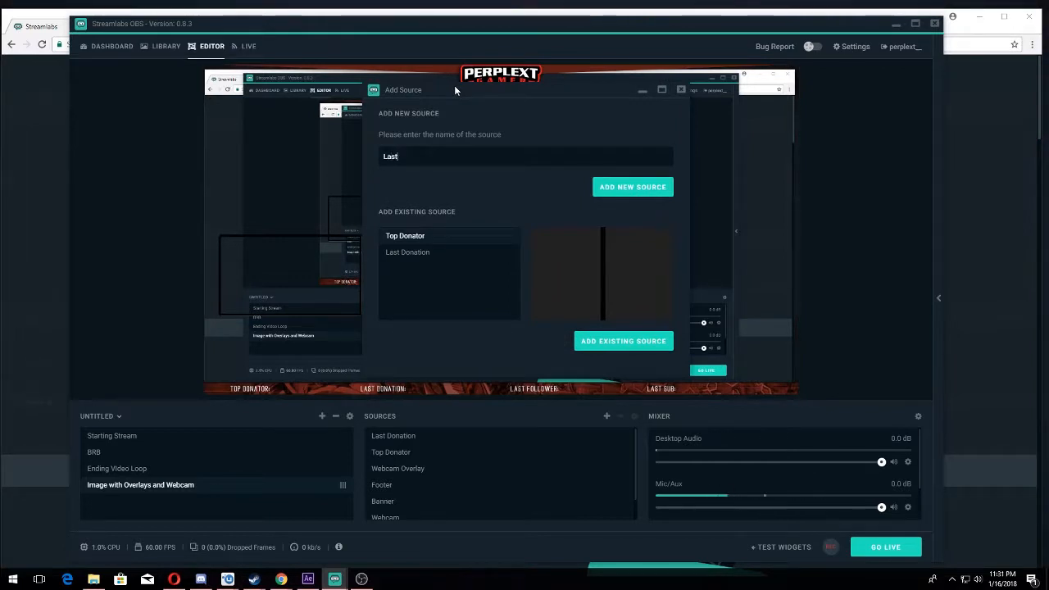
{"action": "type", "text": " Follower"}
{"action": "left_click", "coordinate": [634, 187]}
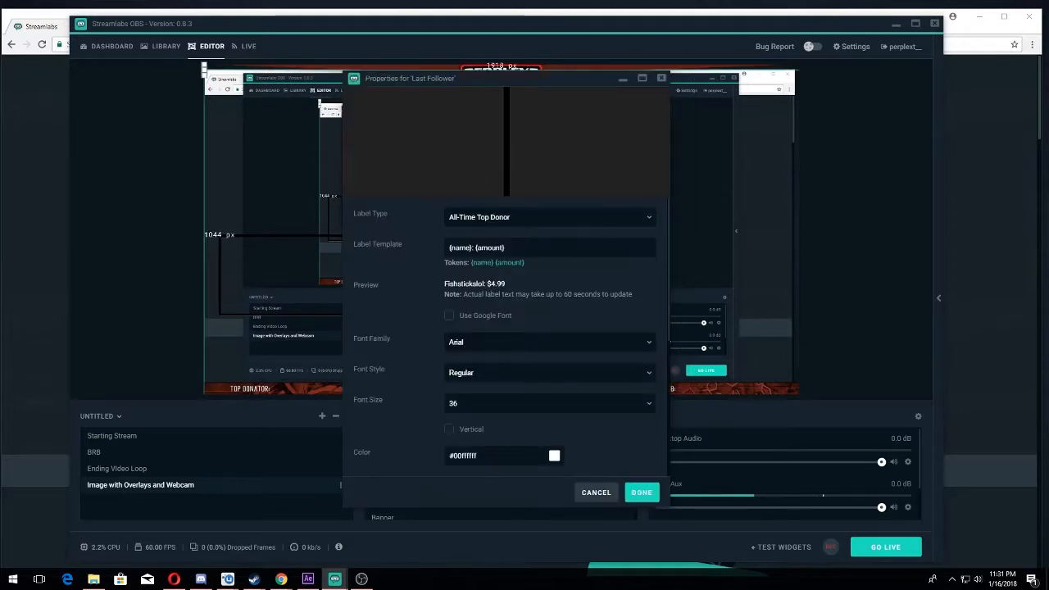
Set the Last Follower label's type to Most Recent Follower
{"action": "left_click", "coordinate": [554, 223]}
{"action": "scroll", "coordinate": [553, 315], "scroll_direction": "down", "scroll_amount": 3}
{"action": "scroll", "coordinate": [553, 316], "scroll_direction": "down", "scroll_amount": 4}
{"action": "scroll", "coordinate": [554, 314], "scroll_direction": "down", "scroll_amount": 8}
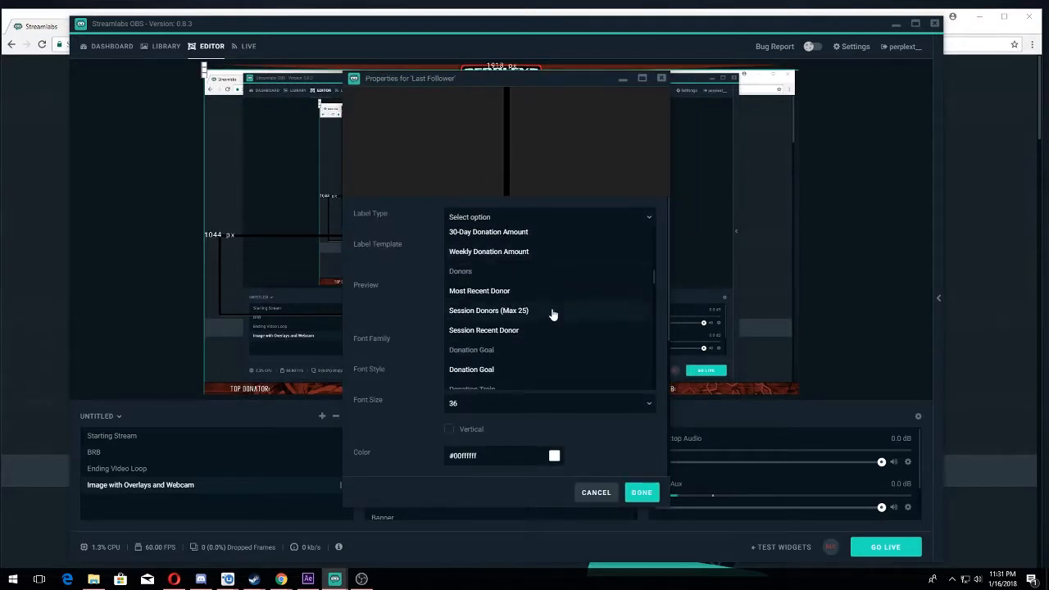
{"action": "scroll", "coordinate": [554, 312], "scroll_direction": "down", "scroll_amount": 8}
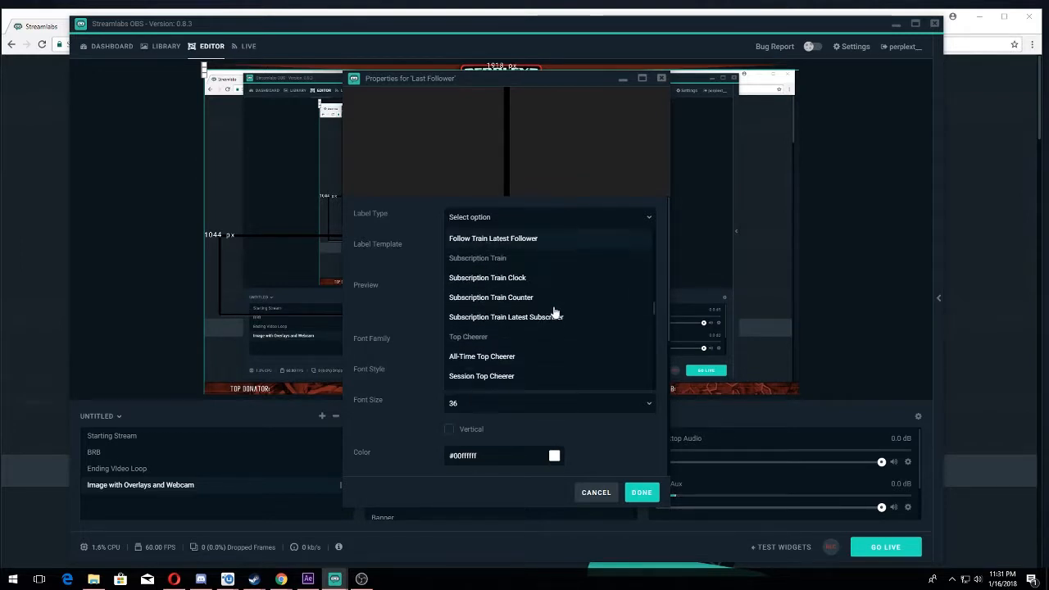
{"action": "scroll", "coordinate": [554, 312], "scroll_direction": "down", "scroll_amount": 8}
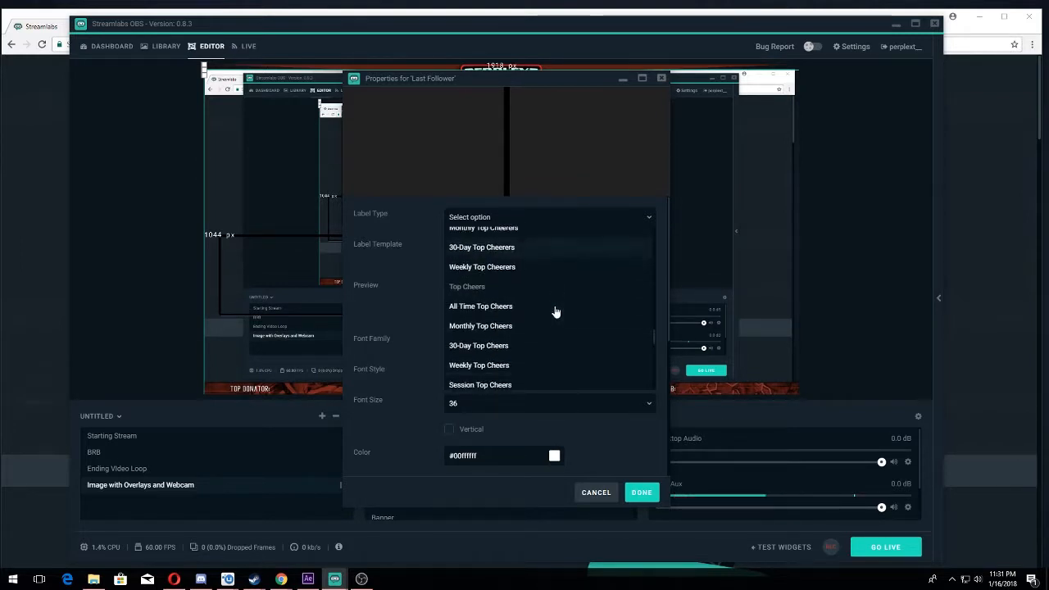
{"action": "scroll", "coordinate": [555, 312], "scroll_direction": "down", "scroll_amount": 6}
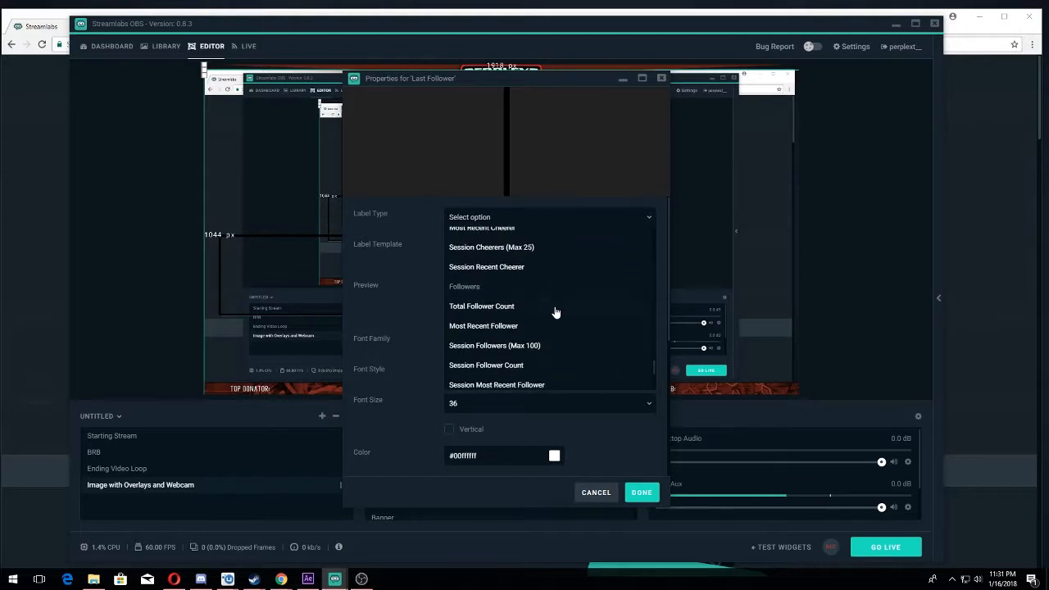
{"action": "left_click", "coordinate": [509, 274]}
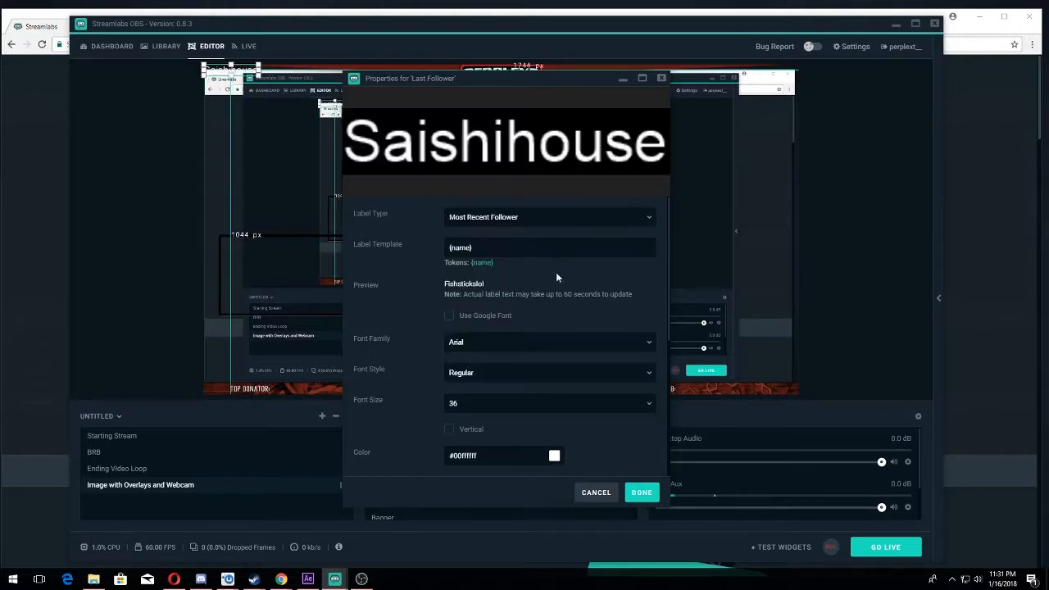
Set the Last Follower label's font family to Arial Black and its text color to white
{"action": "left_click", "coordinate": [479, 348]}
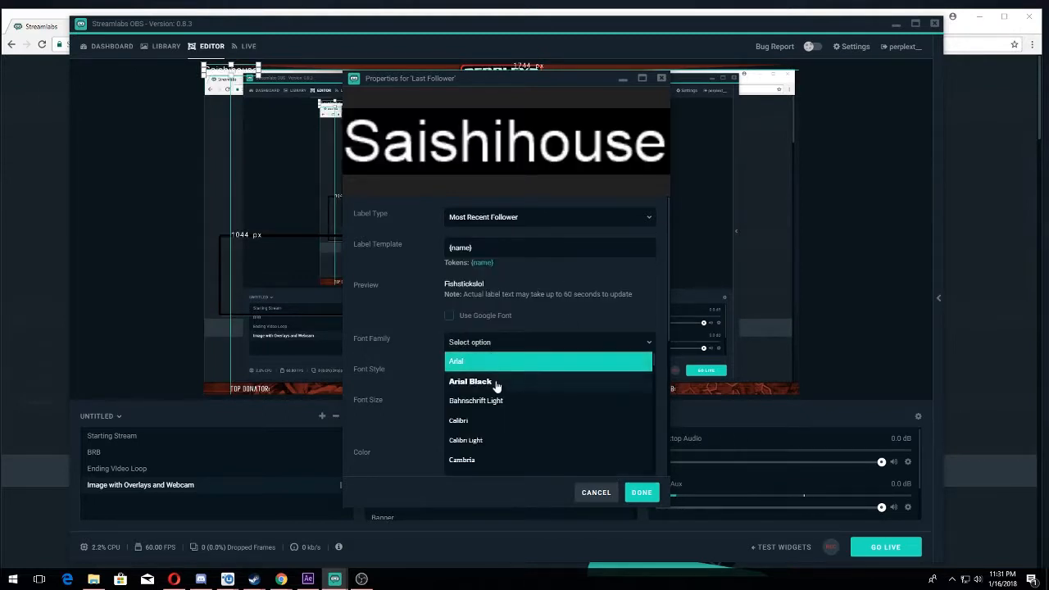
{"action": "left_click", "coordinate": [496, 383]}
{"action": "scroll", "coordinate": [414, 362], "scroll_direction": "down", "scroll_amount": 3}
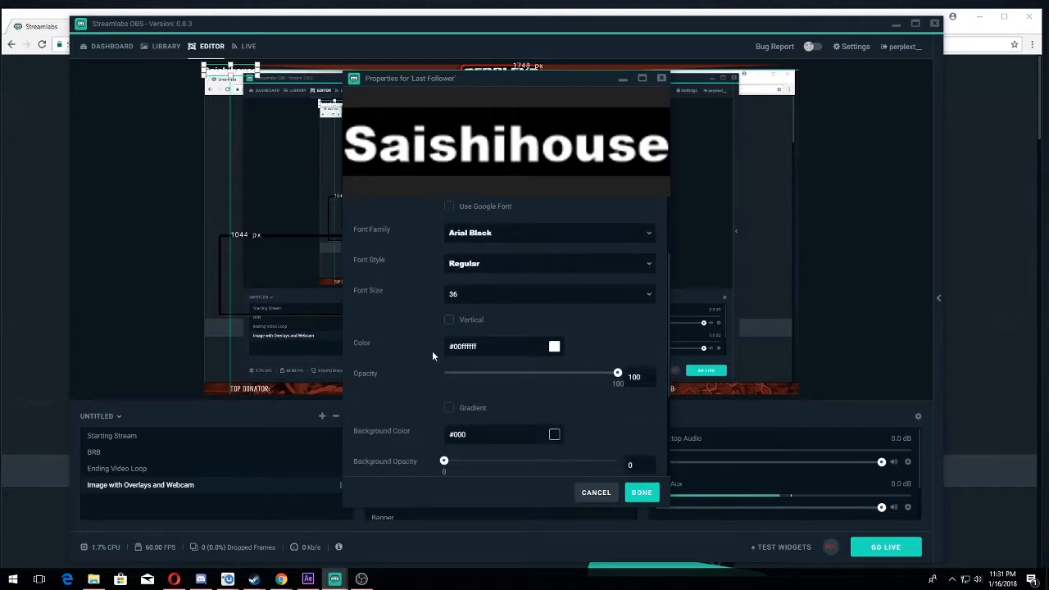
{"action": "left_click", "coordinate": [549, 350]}
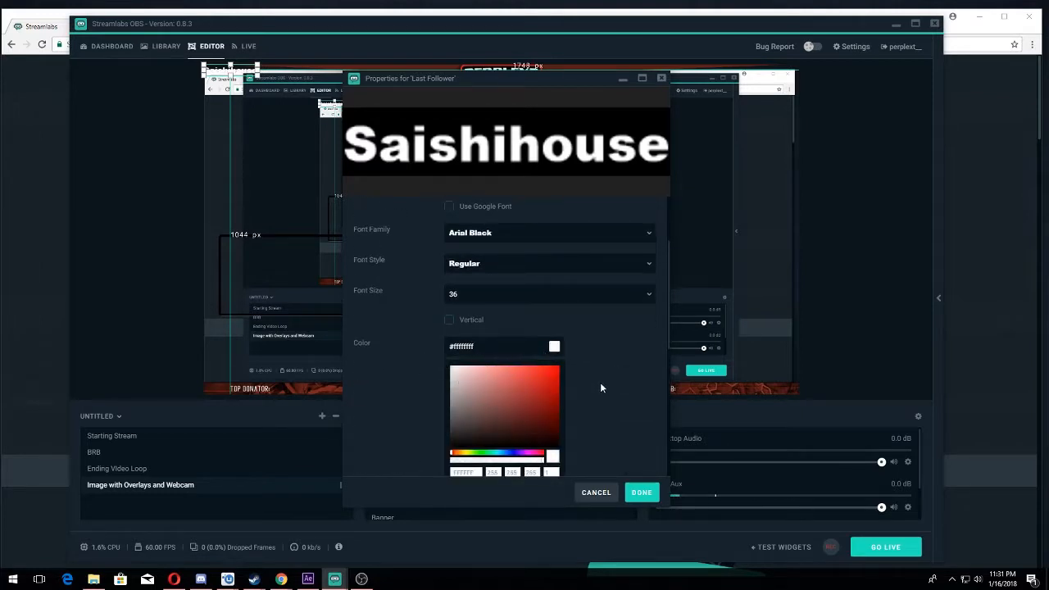
Enable an outline of size 2 on the Last Follower label, give it a near-black color and save the properties
{"action": "scroll", "coordinate": [601, 387], "scroll_direction": "down", "scroll_amount": 5}
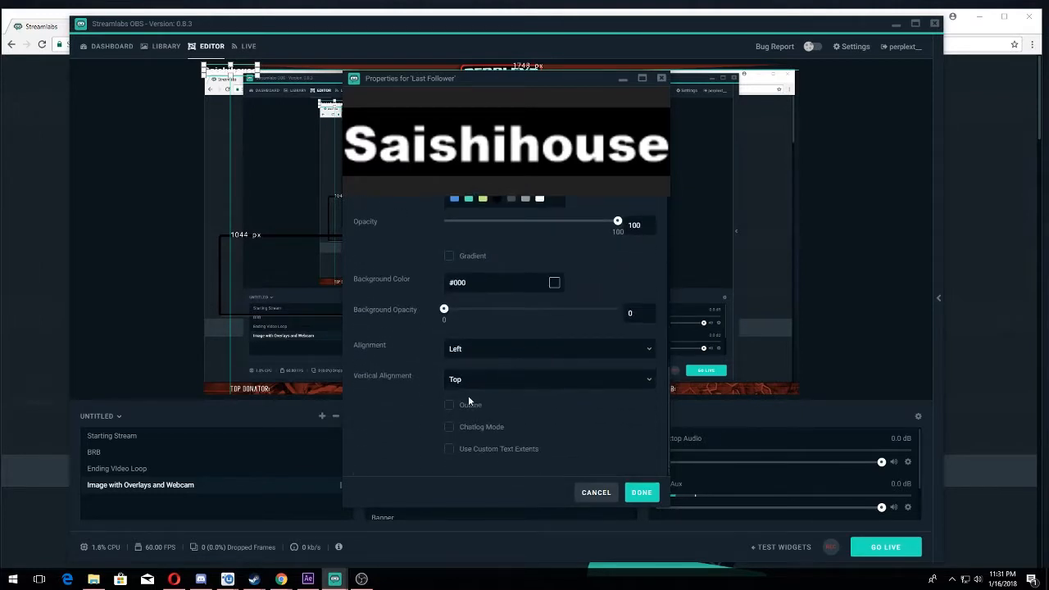
{"action": "left_click", "coordinate": [451, 405]}
{"action": "scroll", "coordinate": [487, 408], "scroll_direction": "down", "scroll_amount": 2}
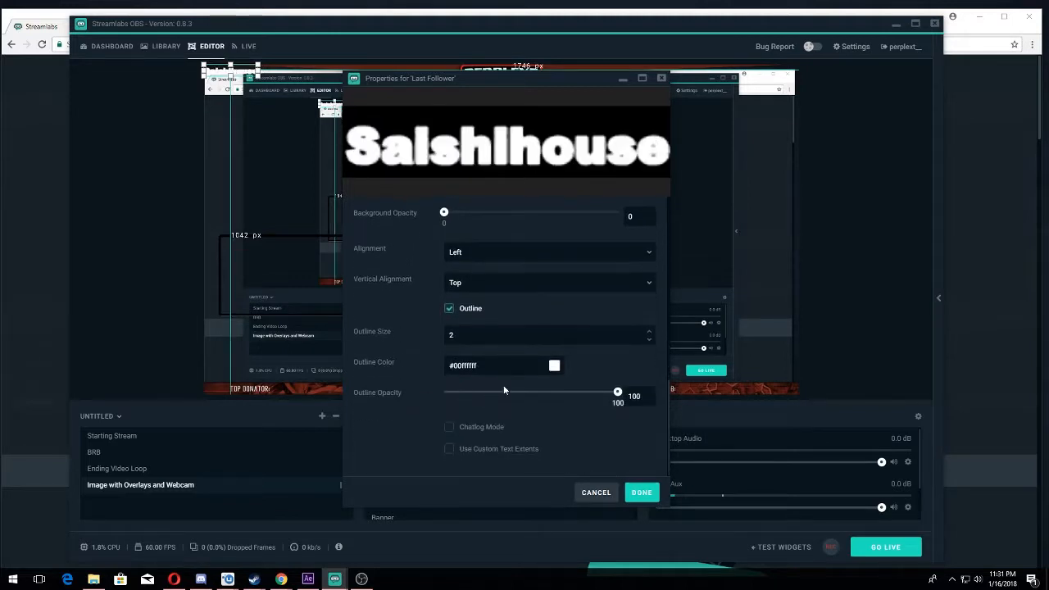
{"action": "left_click", "coordinate": [554, 367]}
{"action": "left_click", "coordinate": [558, 465]}
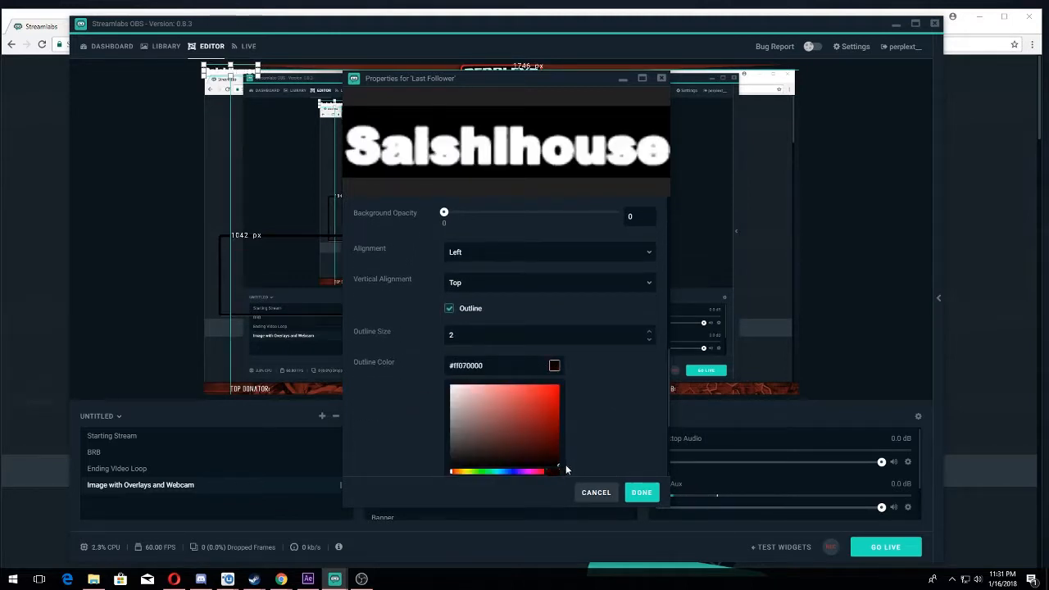
{"action": "scroll", "coordinate": [608, 390], "scroll_direction": "down", "scroll_amount": 2}
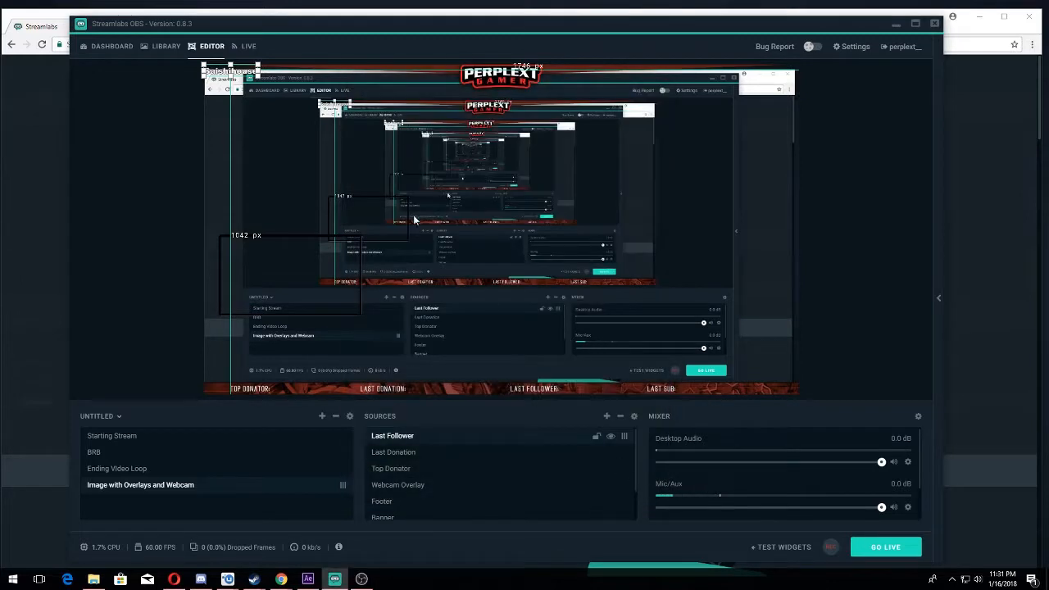
Move the Last Follower label onto the footer, directly after the "LAST FOLLOWER:" text, and deselect it
{"action": "left_click_drag", "start_coordinate": [245, 71], "coordinate": [605, 384]}
{"action": "left_click", "coordinate": [159, 227]}
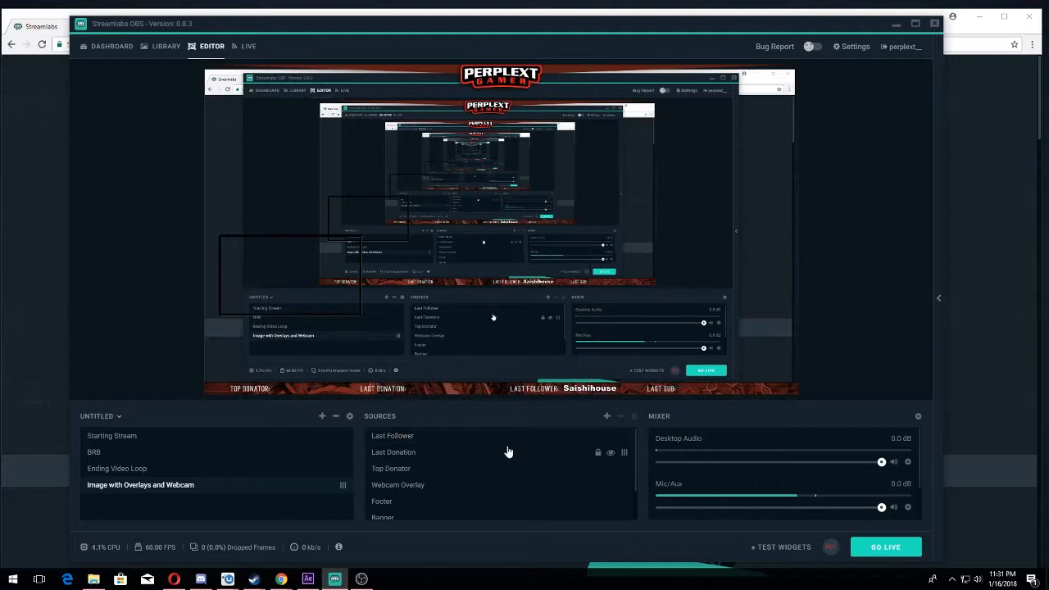
Add a new Stream Label widget source named "Last Subscriber" to the scene
{"action": "left_click", "coordinate": [607, 417]}
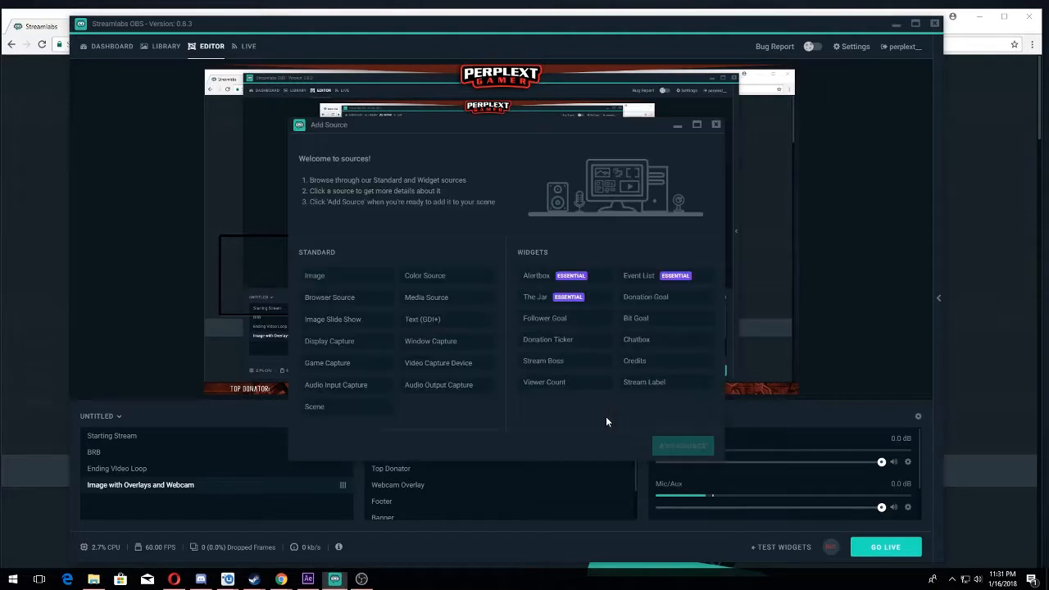
{"action": "left_click", "coordinate": [672, 384]}
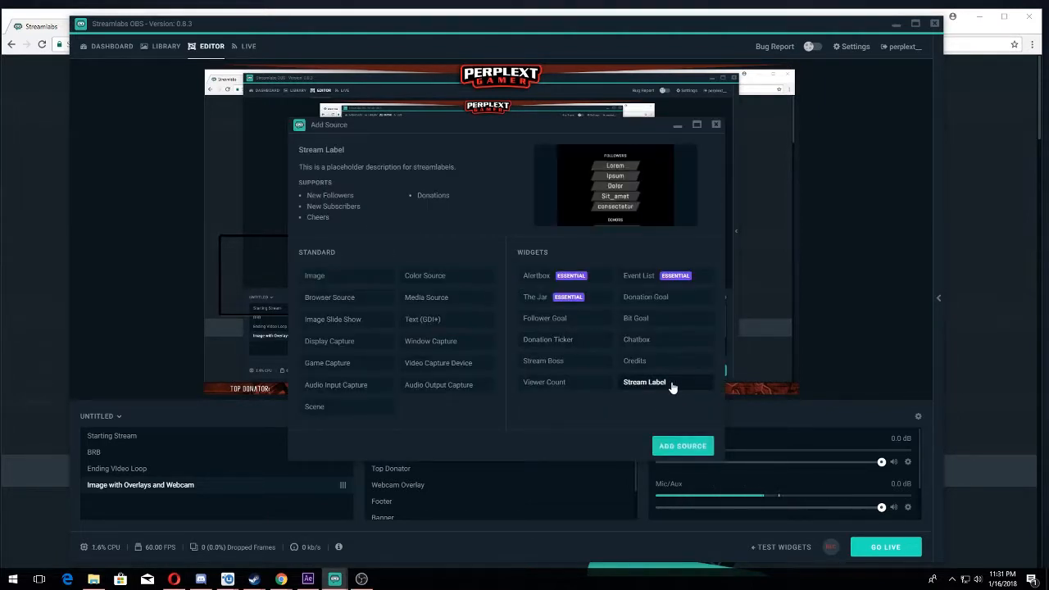
{"action": "left_click", "coordinate": [673, 445]}
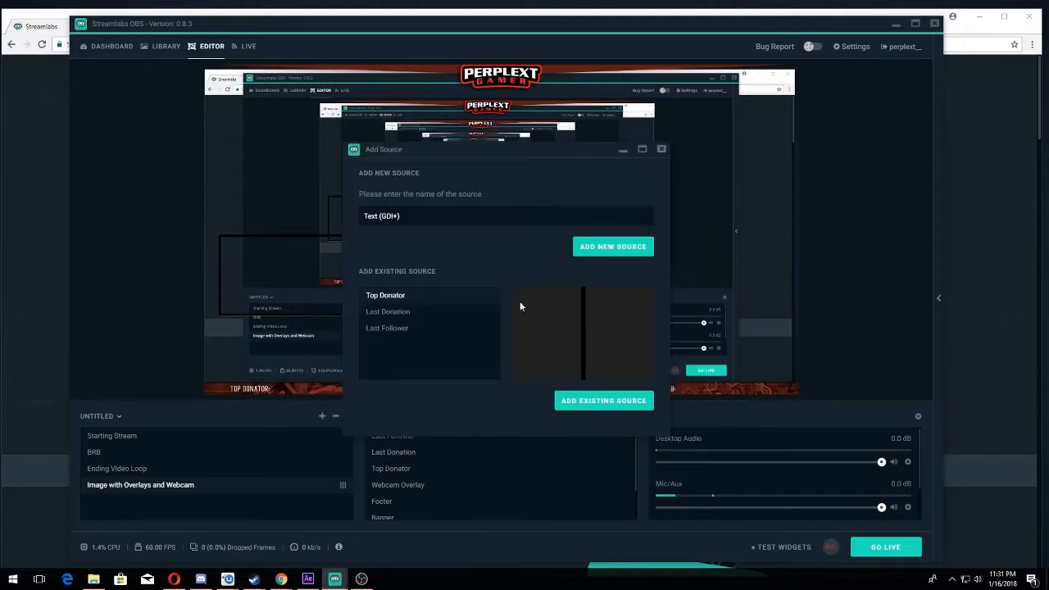
{"action": "left_click_drag", "start_coordinate": [405, 152], "coordinate": [327, 126]}
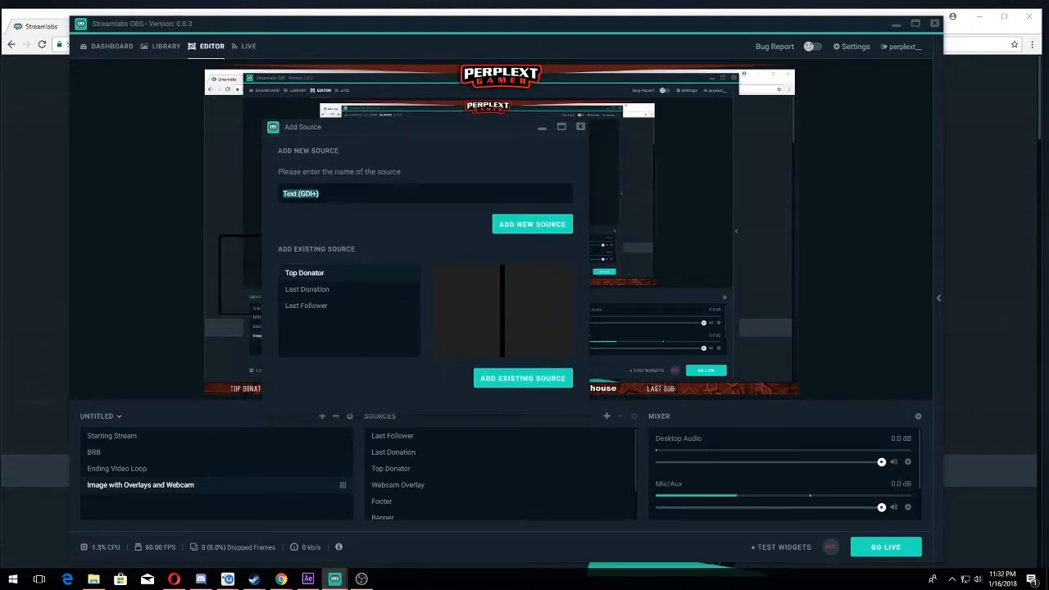
{"action": "type", "text": "Last Subrcriber"}
{"action": "left_click", "coordinate": [540, 224]}
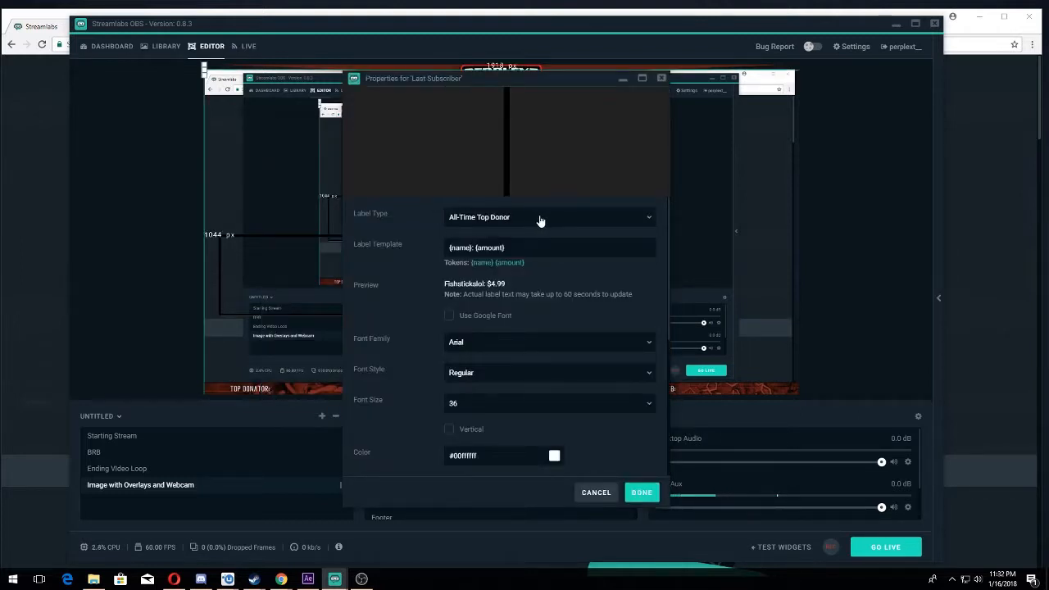
Set the Last Subscriber label's type to Most Recent Subscriber
{"action": "left_click", "coordinate": [540, 220]}
{"action": "scroll", "coordinate": [535, 317], "scroll_direction": "down", "scroll_amount": 2}
{"action": "scroll", "coordinate": [535, 317], "scroll_direction": "down", "scroll_amount": 8}
{"action": "scroll", "coordinate": [537, 318], "scroll_direction": "down", "scroll_amount": 8}
{"action": "scroll", "coordinate": [537, 318], "scroll_direction": "down", "scroll_amount": 8}
{"action": "scroll", "coordinate": [538, 318], "scroll_direction": "down", "scroll_amount": 8}
{"action": "scroll", "coordinate": [539, 317], "scroll_direction": "down", "scroll_amount": 5}
{"action": "left_click", "coordinate": [530, 320]}
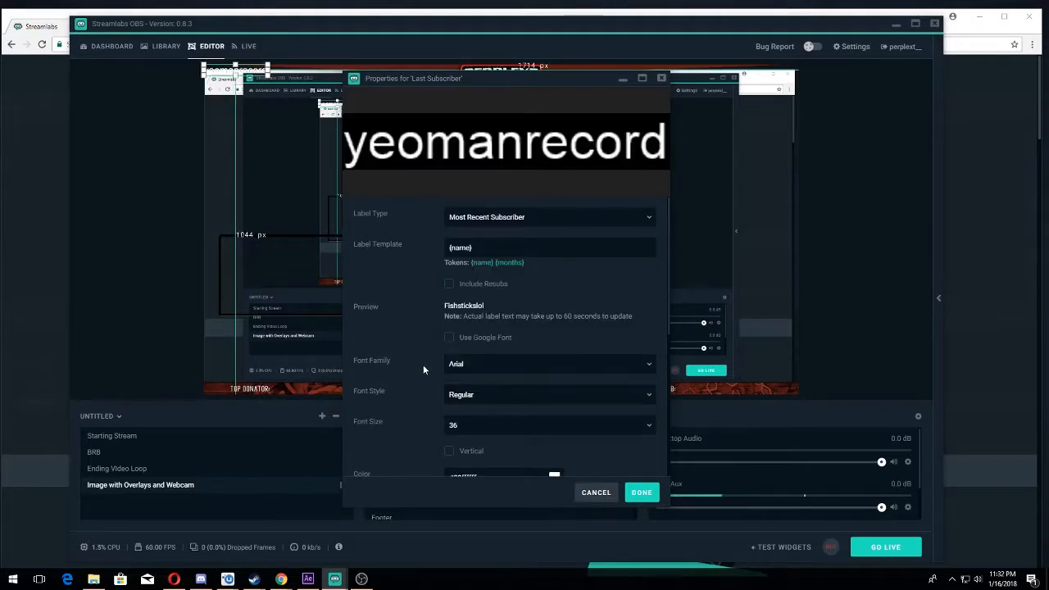
Set the Last Subscriber label's font family to Arial Black and its text color to white
{"action": "scroll", "coordinate": [423, 365], "scroll_direction": "down", "scroll_amount": 2}
{"action": "left_click", "coordinate": [484, 318]}
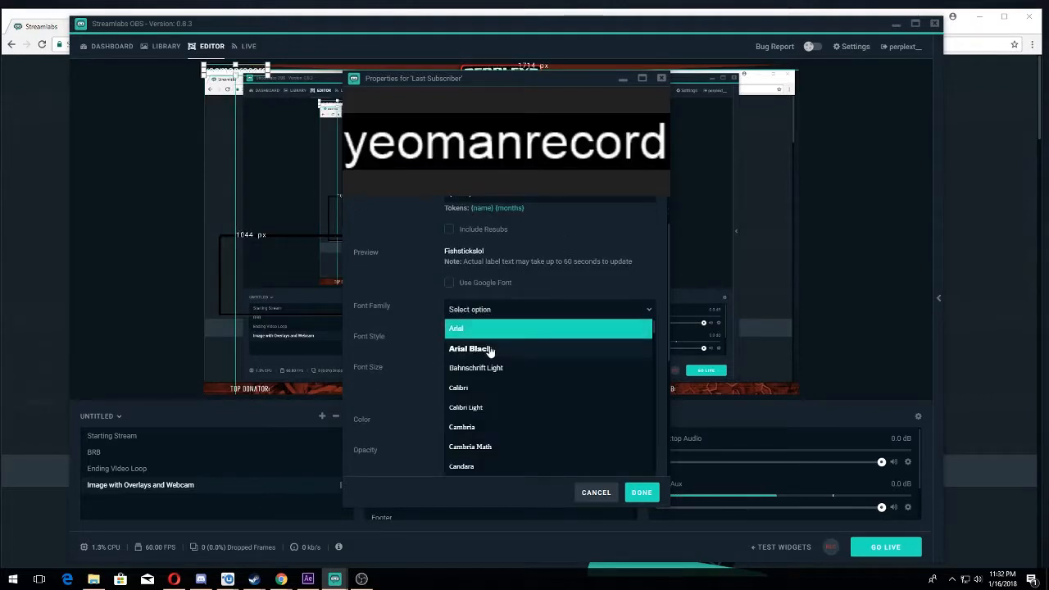
{"action": "left_click", "coordinate": [490, 350]}
{"action": "scroll", "coordinate": [414, 297], "scroll_direction": "down", "scroll_amount": 1}
{"action": "scroll", "coordinate": [417, 295], "scroll_direction": "down", "scroll_amount": 3}
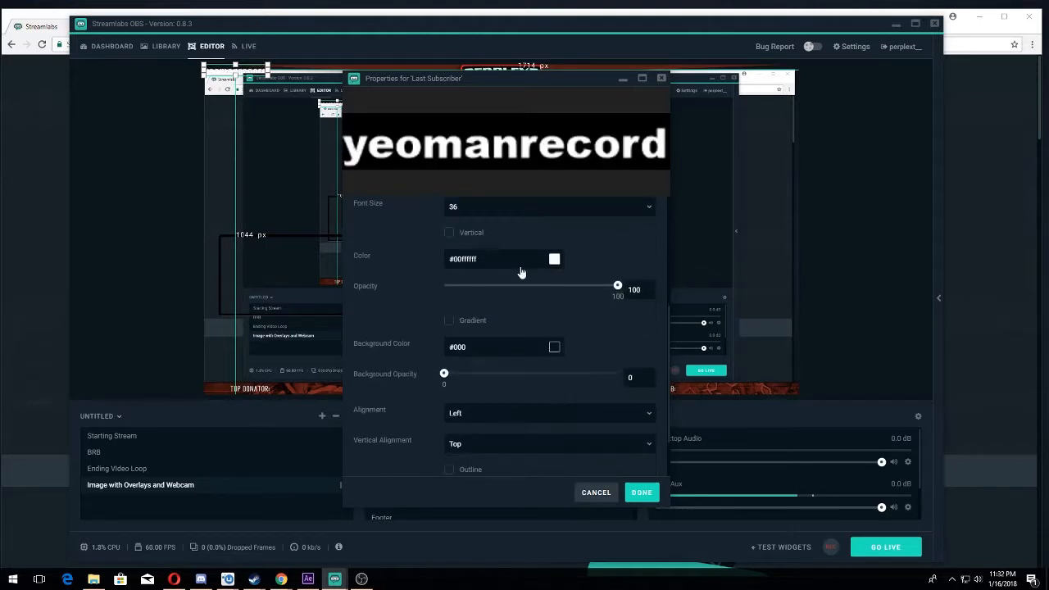
{"action": "left_click", "coordinate": [554, 260]}
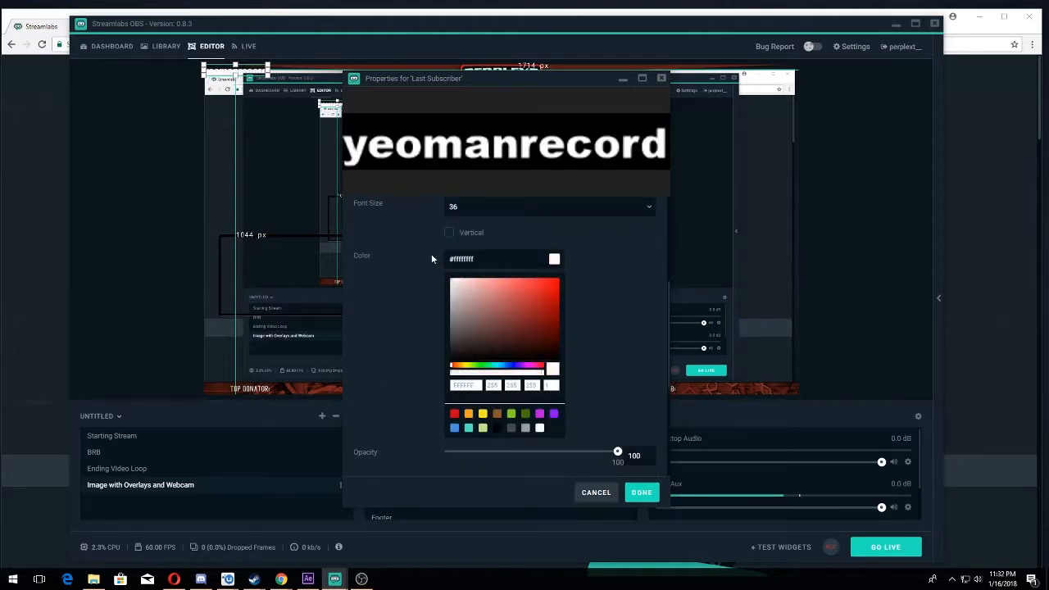
Enable an outline on the Last Subscriber label, set the outline color to black, and accept the label's properties
{"action": "scroll", "coordinate": [586, 303], "scroll_direction": "down", "scroll_amount": 4}
{"action": "scroll", "coordinate": [587, 306], "scroll_direction": "down", "scroll_amount": 2}
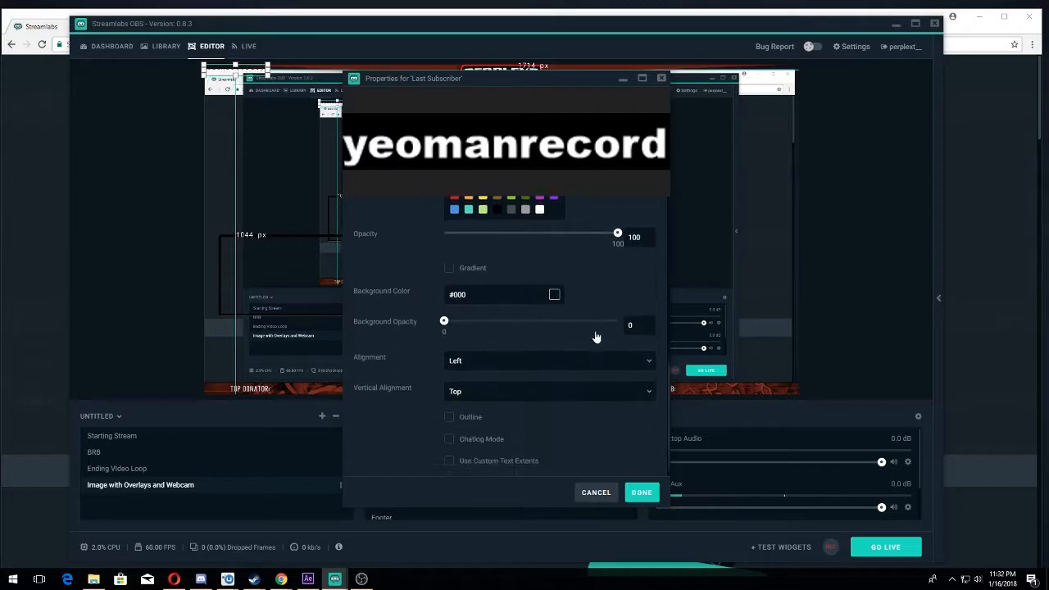
{"action": "left_click", "coordinate": [466, 410]}
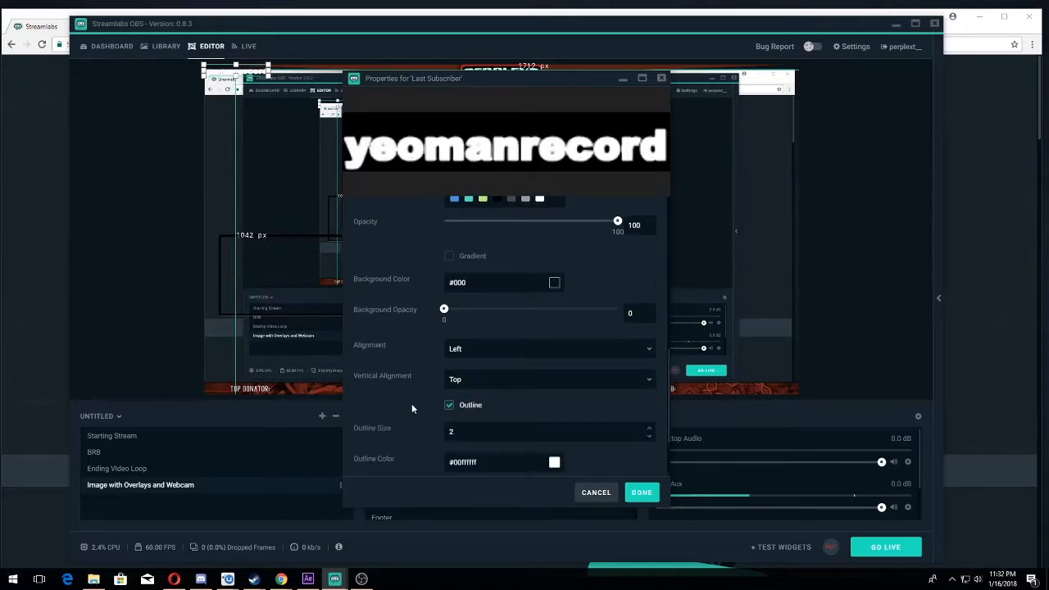
{"action": "scroll", "coordinate": [411, 402], "scroll_direction": "down", "scroll_amount": 2}
{"action": "left_click", "coordinate": [554, 366]}
{"action": "left_click", "coordinate": [555, 472]}
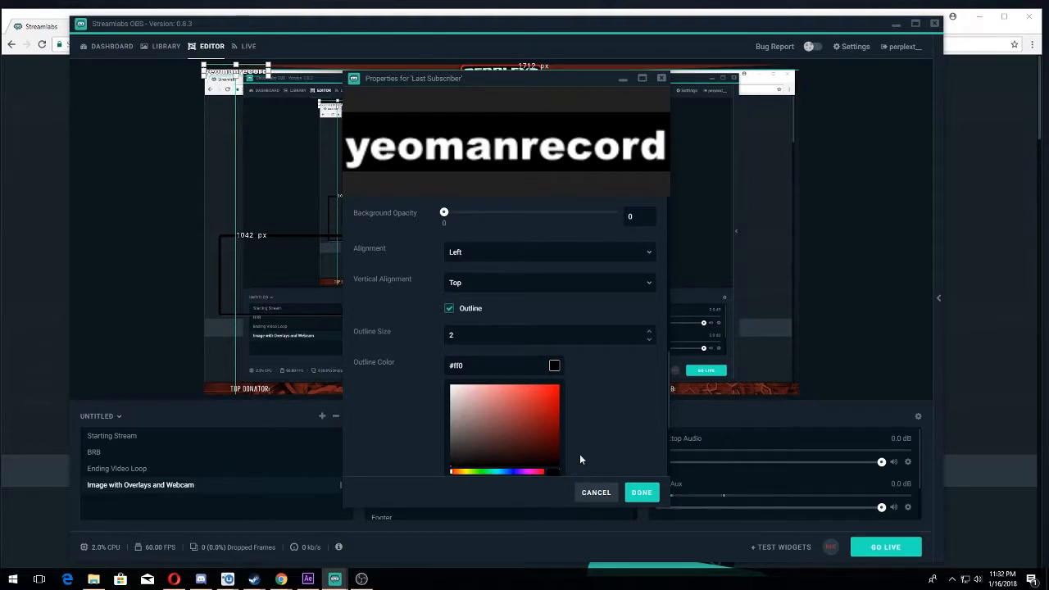
{"action": "left_click", "coordinate": [642, 494]}
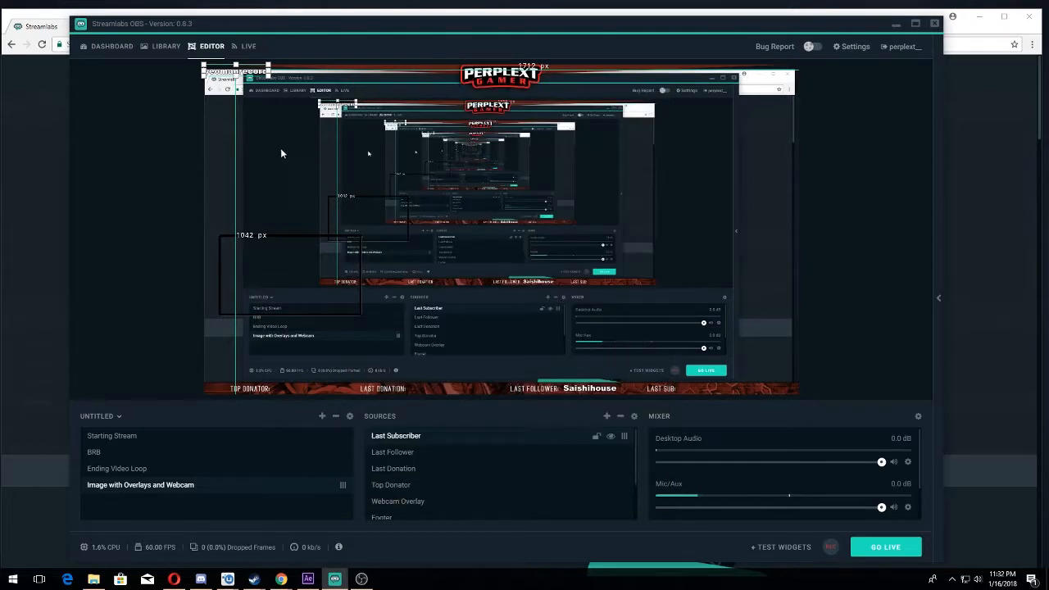
Move the Last Subscriber label onto the footer, directly after the "LAST SUB:" text, and deselect it
{"action": "left_click_drag", "start_coordinate": [246, 74], "coordinate": [725, 388]}
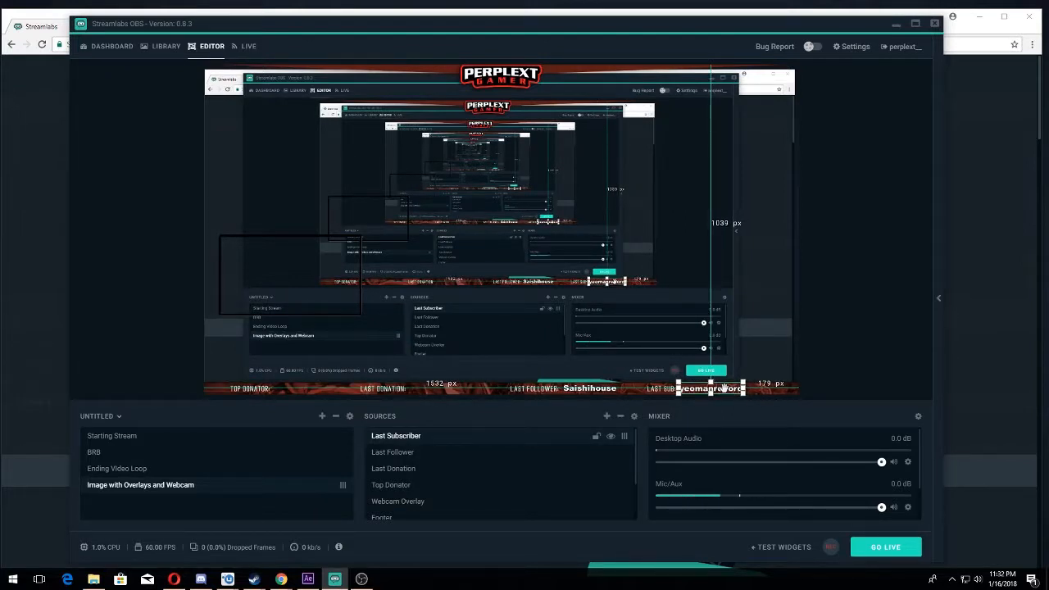
{"action": "left_click", "coordinate": [181, 284]}
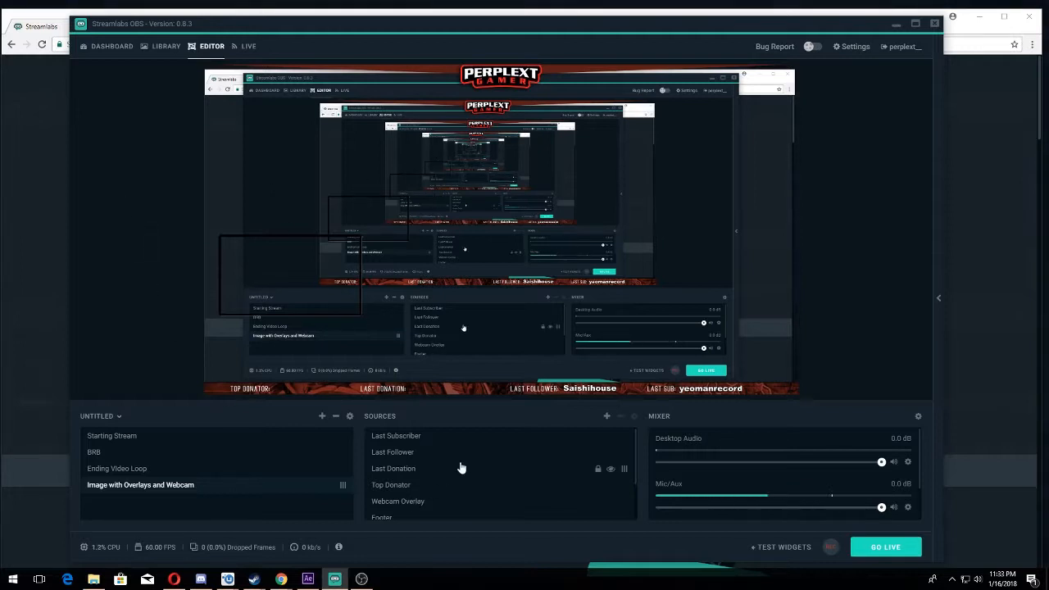
Review the Webcam source's available devices and its resolution, FPS and audio settings, and close the properties without saving
{"action": "scroll", "coordinate": [461, 467], "scroll_direction": "down", "scroll_amount": 2}
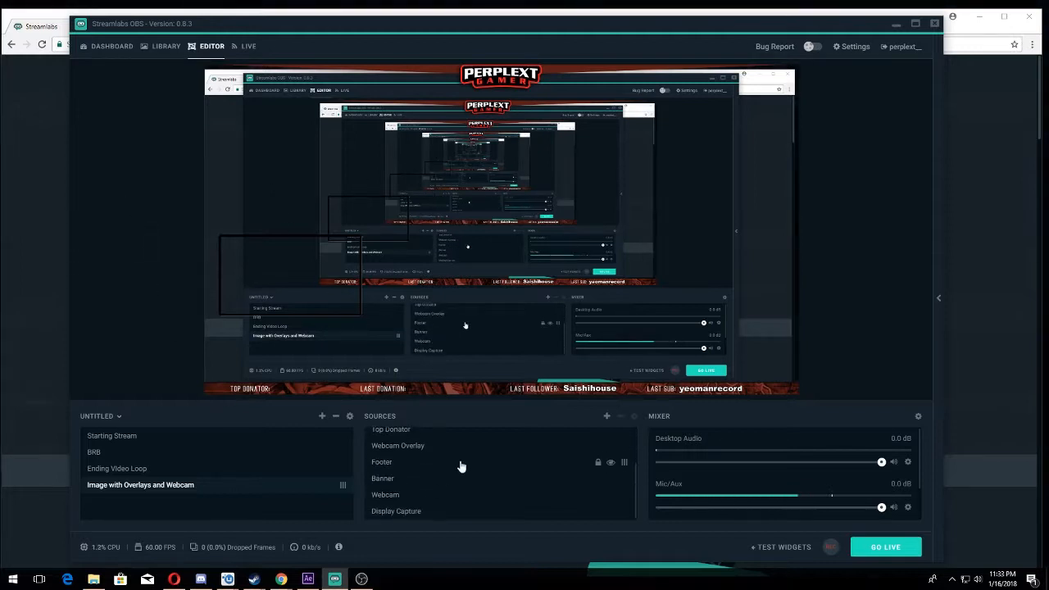
{"action": "left_click", "coordinate": [394, 499]}
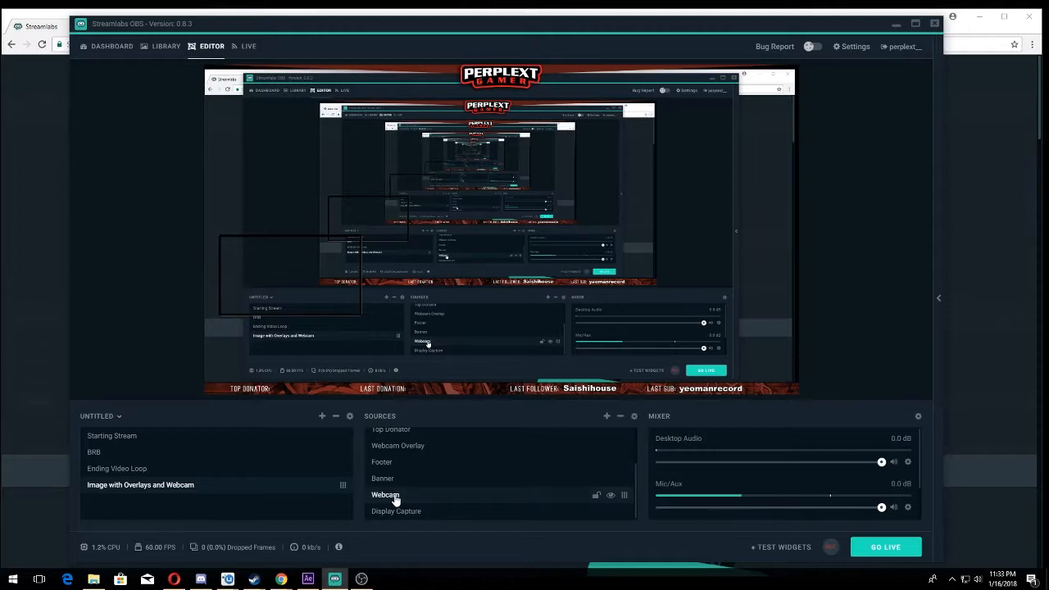
{"action": "double_click", "coordinate": [394, 496]}
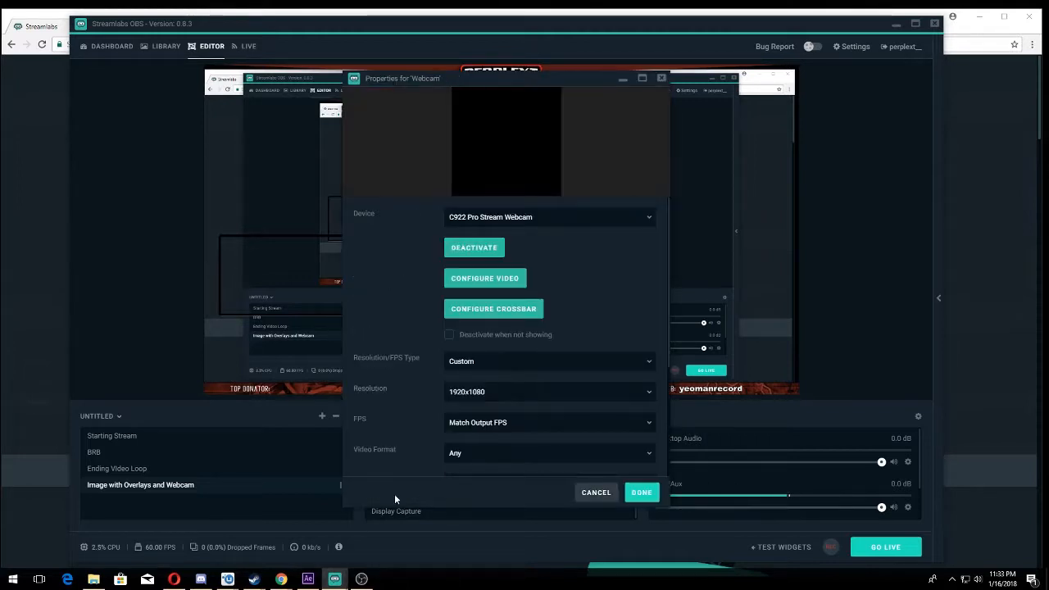
{"action": "left_click", "coordinate": [503, 221]}
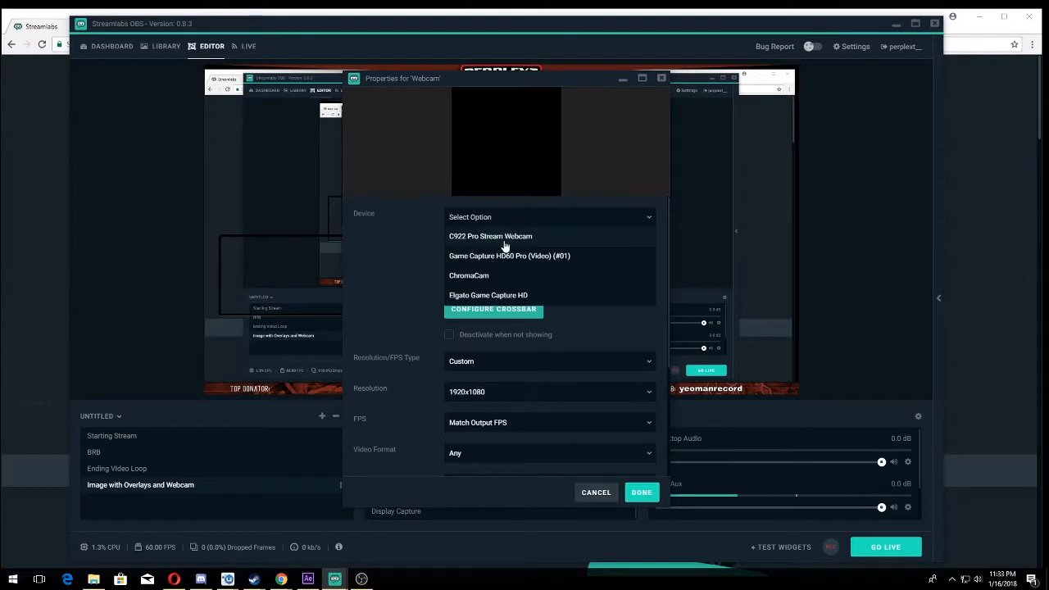
{"action": "left_click", "coordinate": [490, 245]}
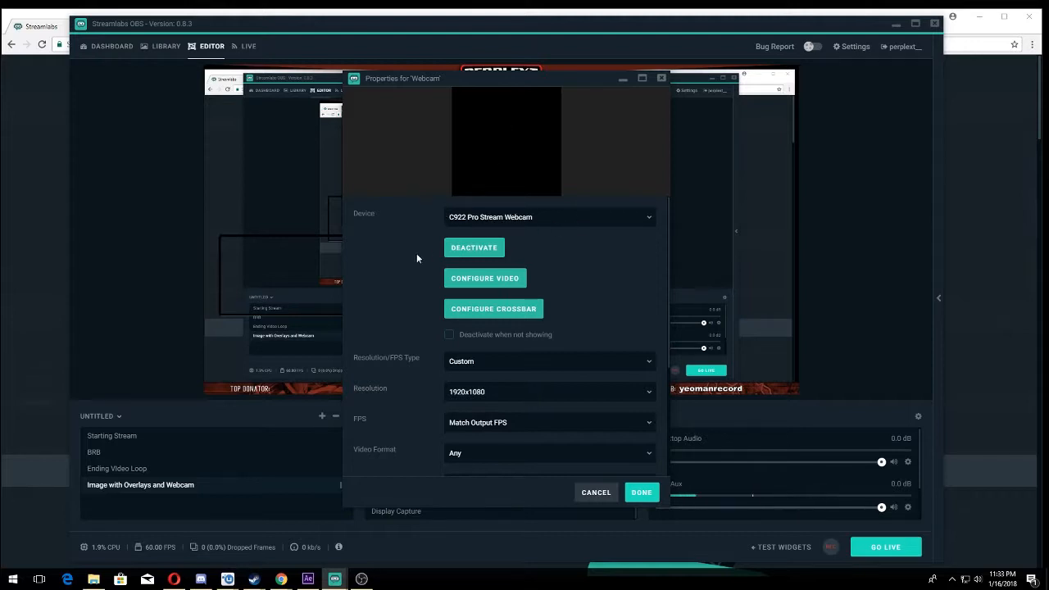
{"action": "scroll", "coordinate": [425, 309], "scroll_direction": "down", "scroll_amount": 5}
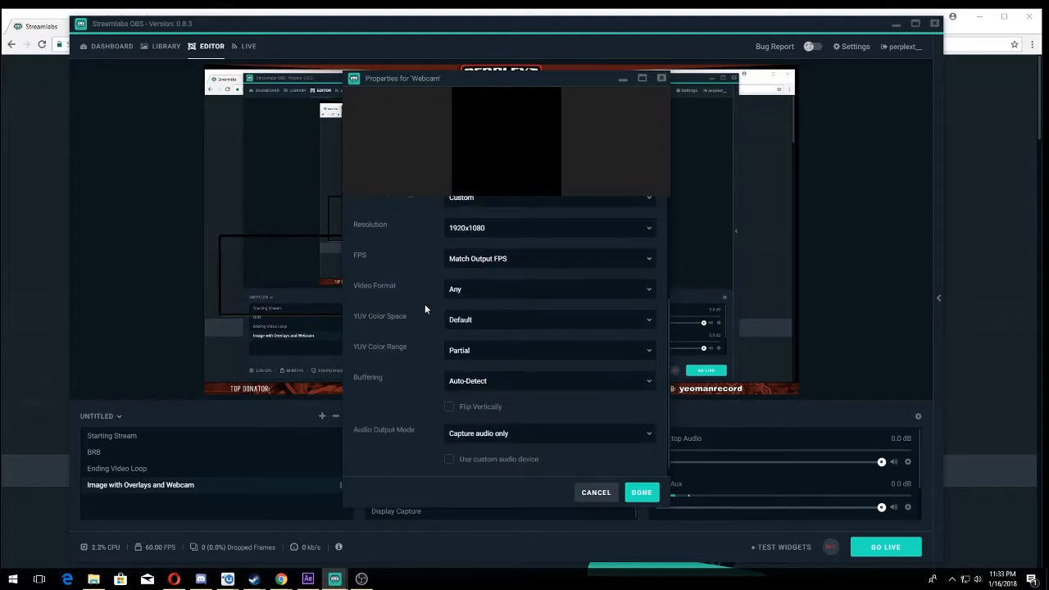
{"action": "scroll", "coordinate": [425, 309], "scroll_direction": "down", "scroll_amount": 1}
{"action": "left_click", "coordinate": [592, 493]}
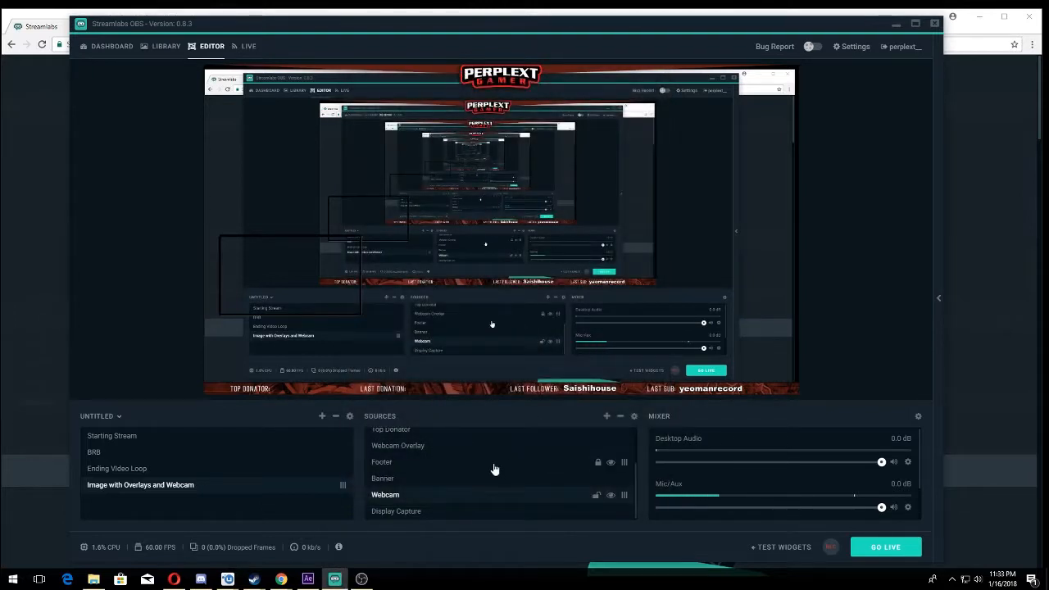
Add a Face Mask Plugin filter to the Webcam source, keeping the default filter name and the Streamlabs mask
{"action": "right_click", "coordinate": [445, 494]}
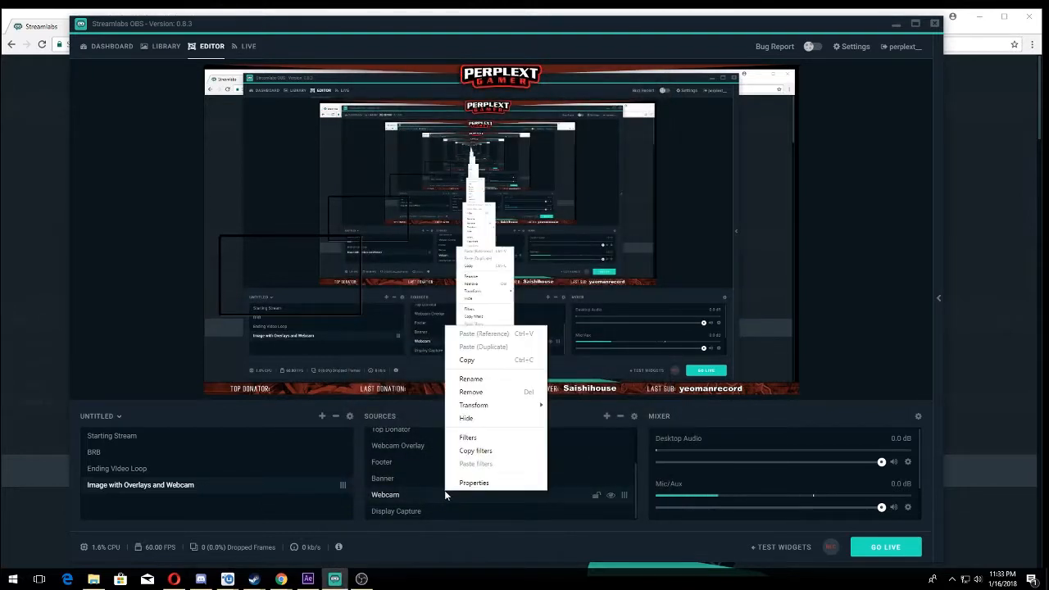
{"action": "left_click", "coordinate": [484, 439]}
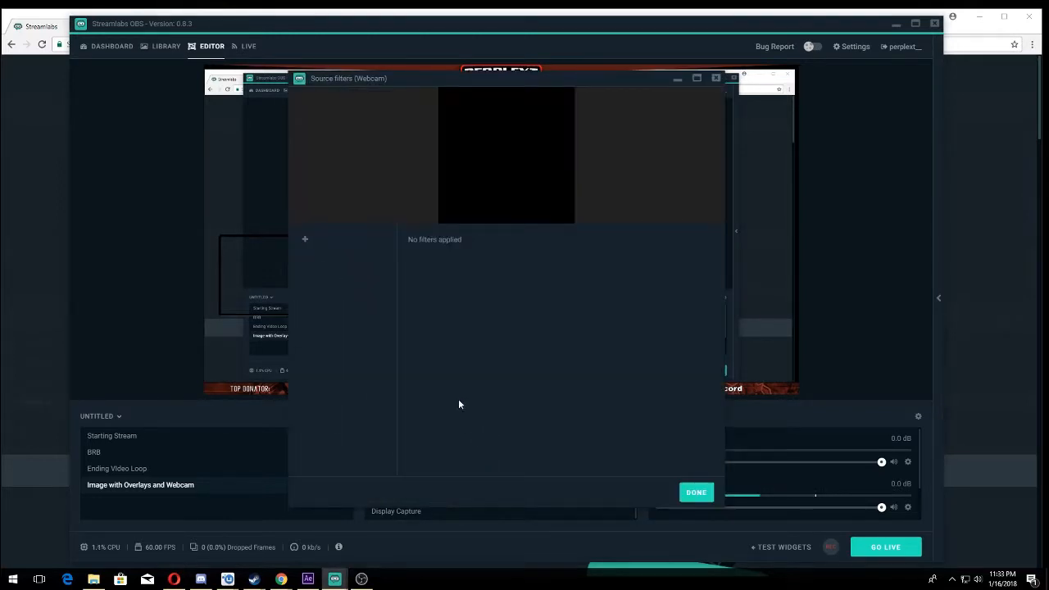
{"action": "left_click", "coordinate": [306, 241]}
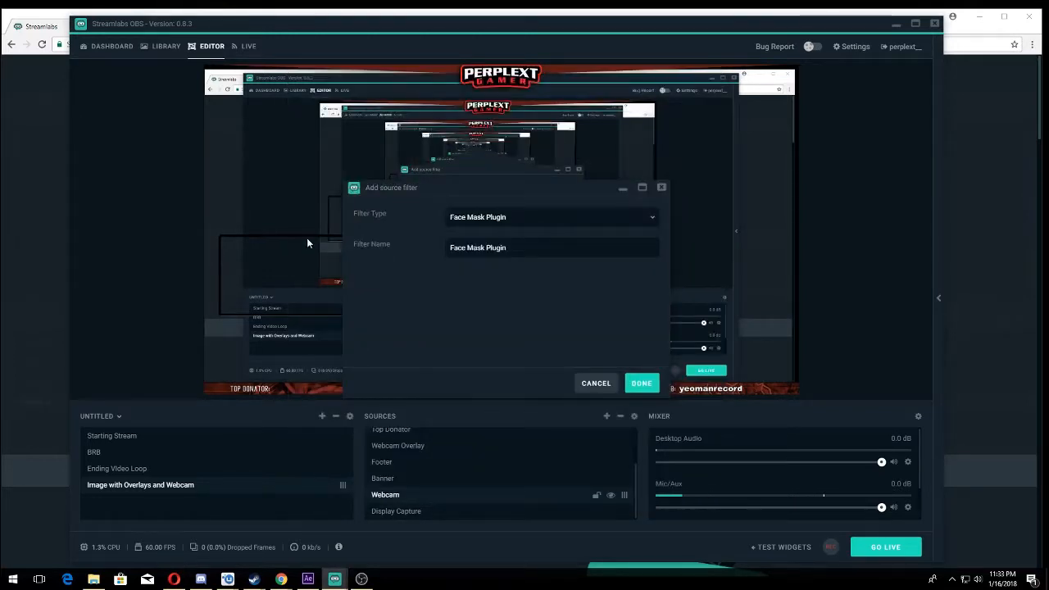
{"action": "left_click", "coordinate": [508, 223]}
{"action": "left_click", "coordinate": [500, 239]}
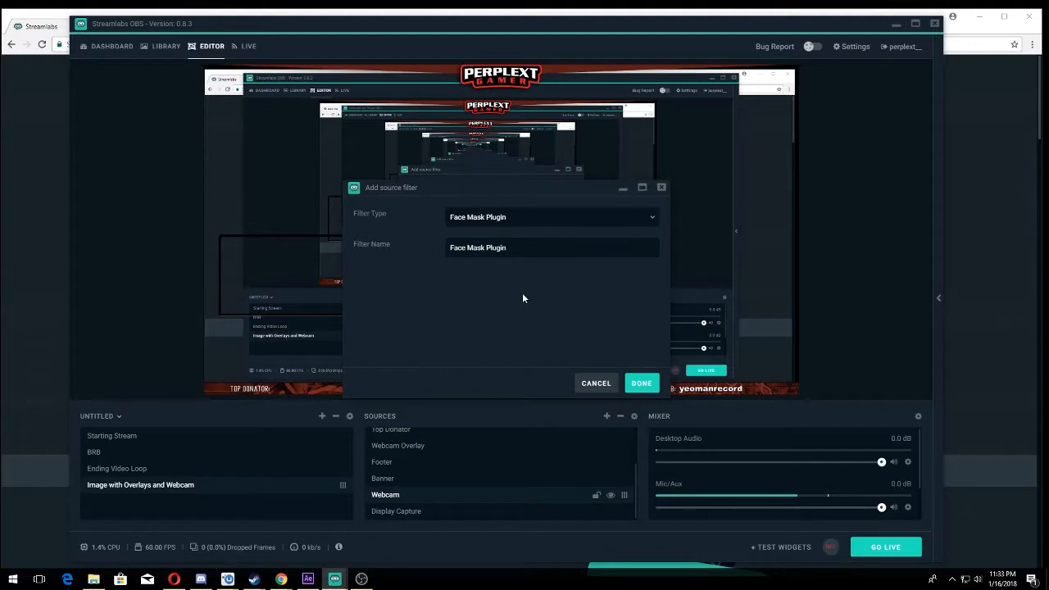
{"action": "left_click", "coordinate": [643, 386]}
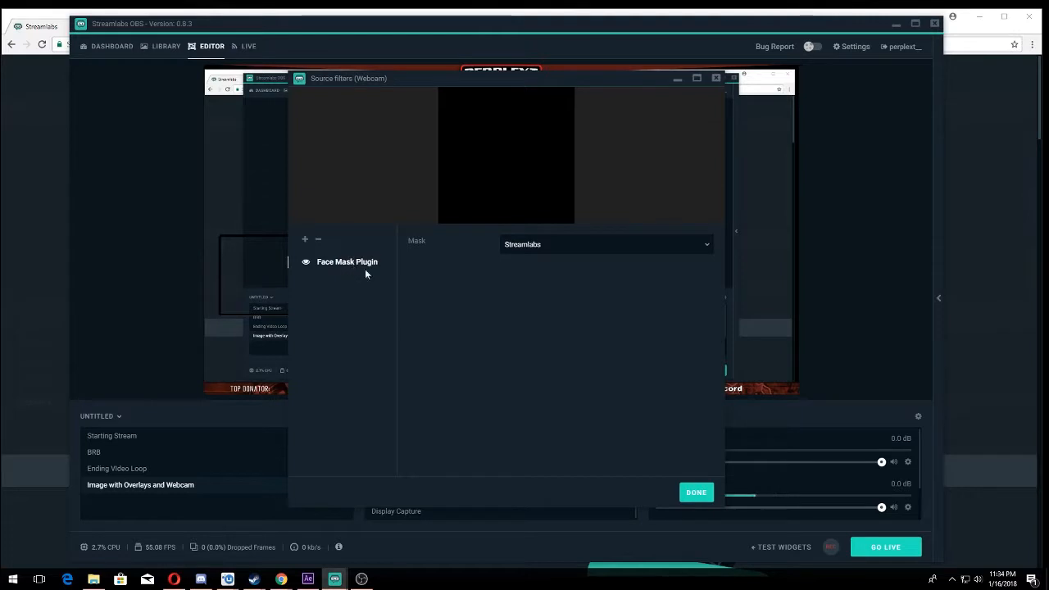
{"action": "left_click", "coordinate": [696, 492]}
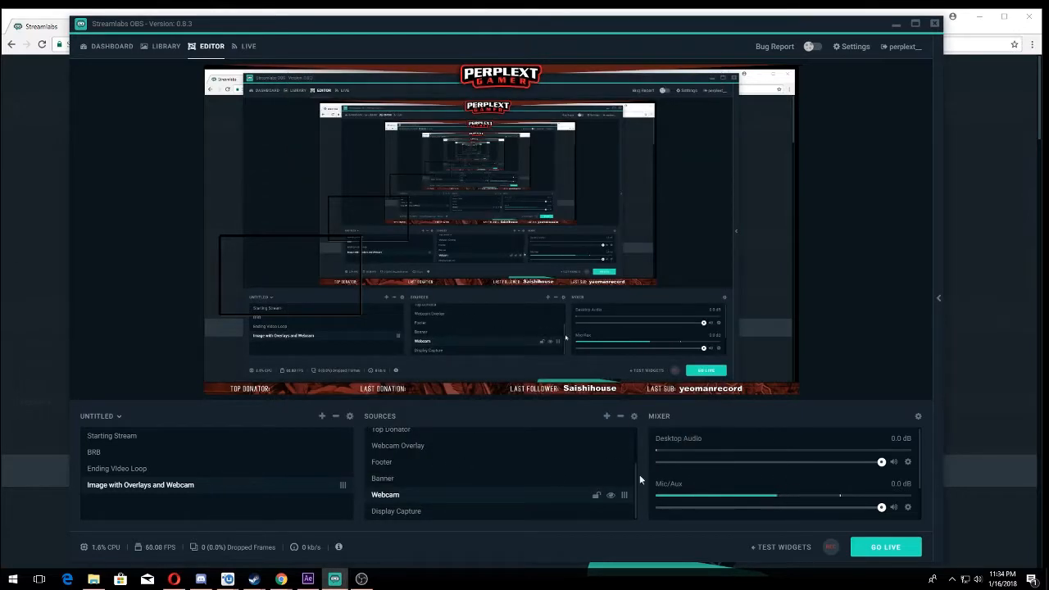
Toggle the lock on the Webcam source on and off, and leave the source locked
{"action": "left_click_drag", "start_coordinate": [636, 471], "coordinate": [636, 463]}
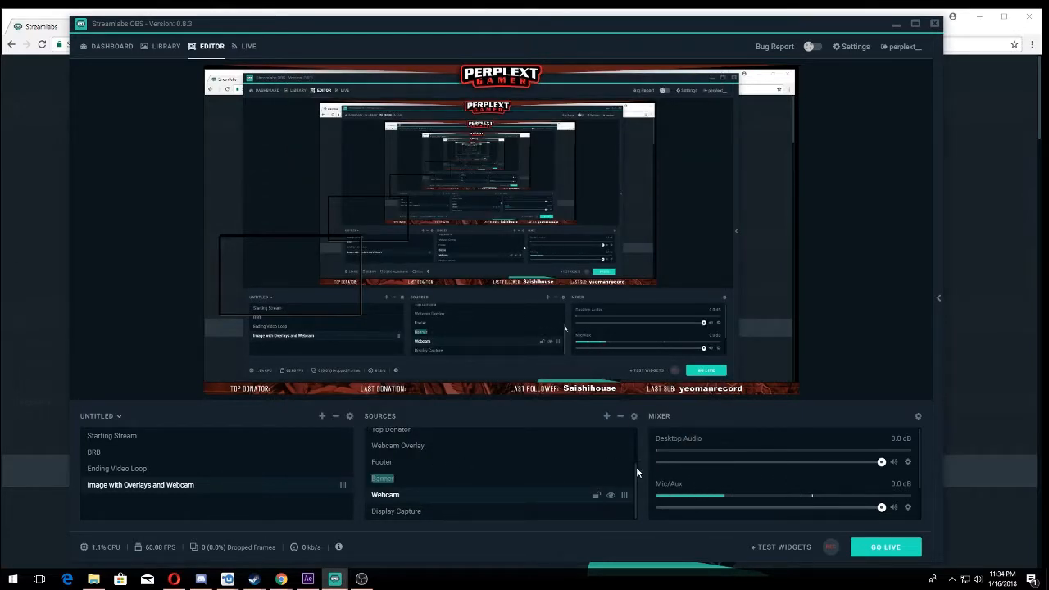
{"action": "left_click", "coordinate": [598, 496]}
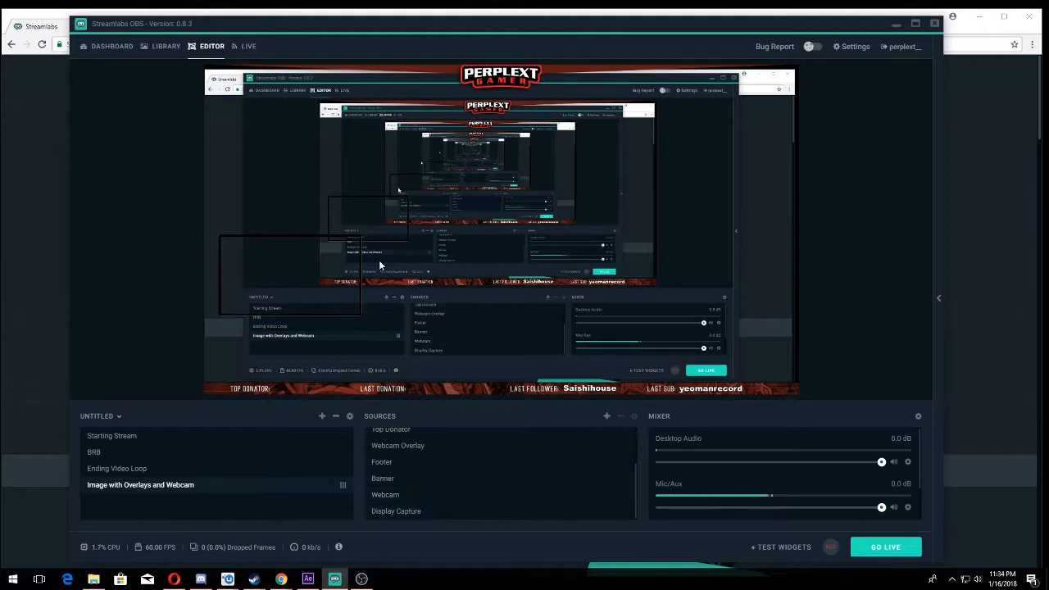
{"action": "left_click", "coordinate": [431, 497]}
{"action": "left_click", "coordinate": [598, 496]}
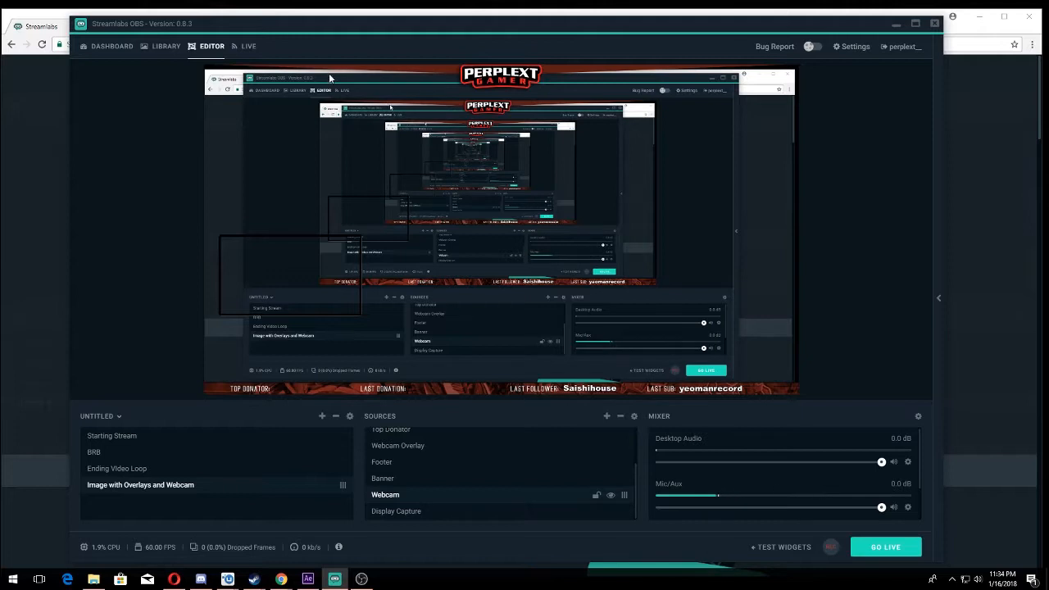
{"action": "left_click", "coordinate": [598, 497]}
Add an Alertbox widget source named "Alert Box" to the scene and accept its default 800 by 600 properties
{"action": "scroll", "coordinate": [513, 447], "scroll_direction": "up", "scroll_amount": 3}
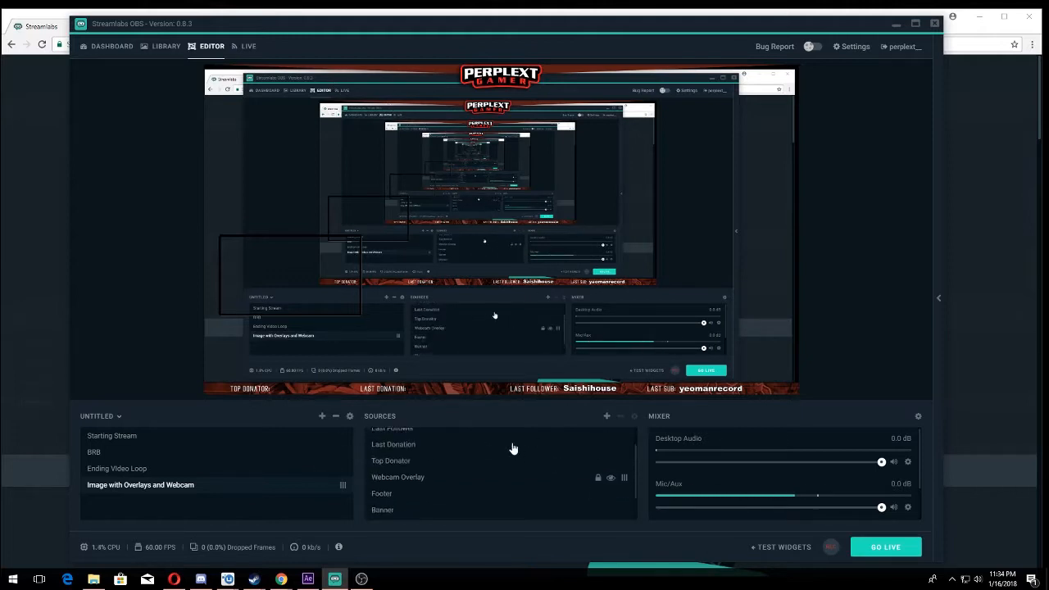
{"action": "left_click", "coordinate": [607, 417]}
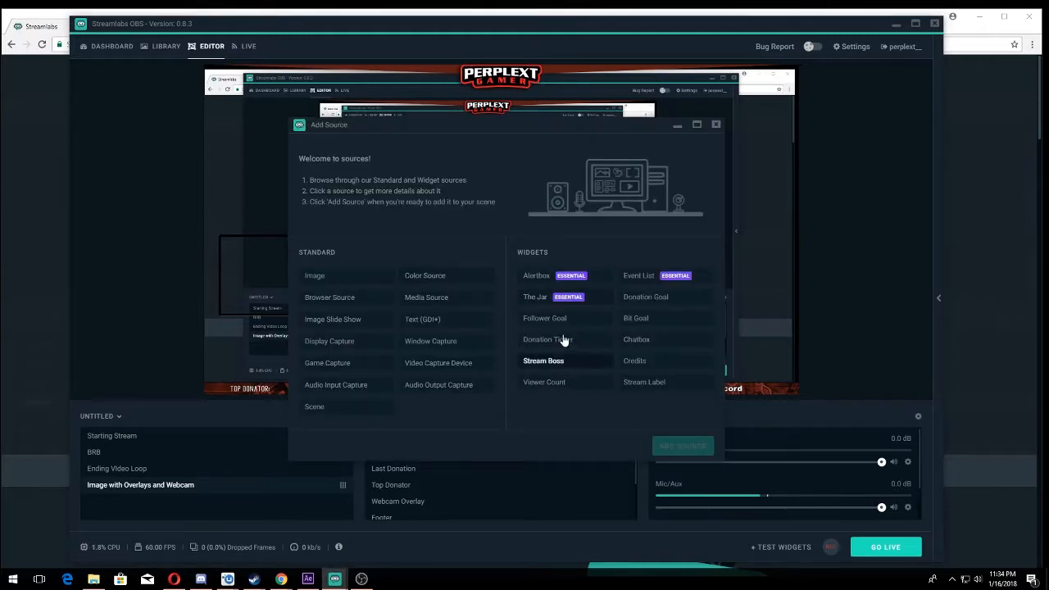
{"action": "left_click", "coordinate": [537, 278]}
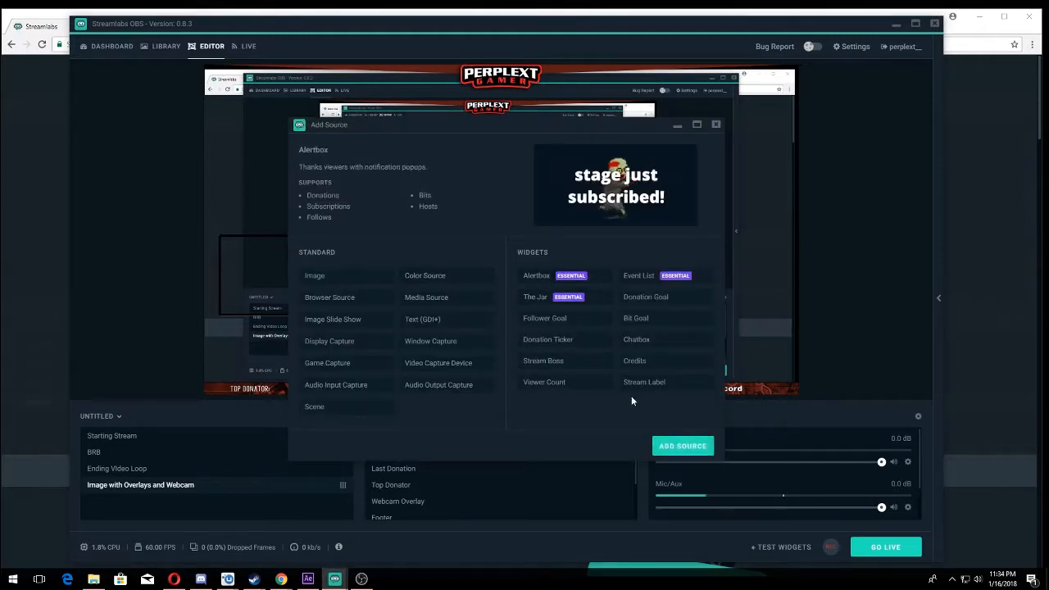
{"action": "left_click", "coordinate": [683, 446]}
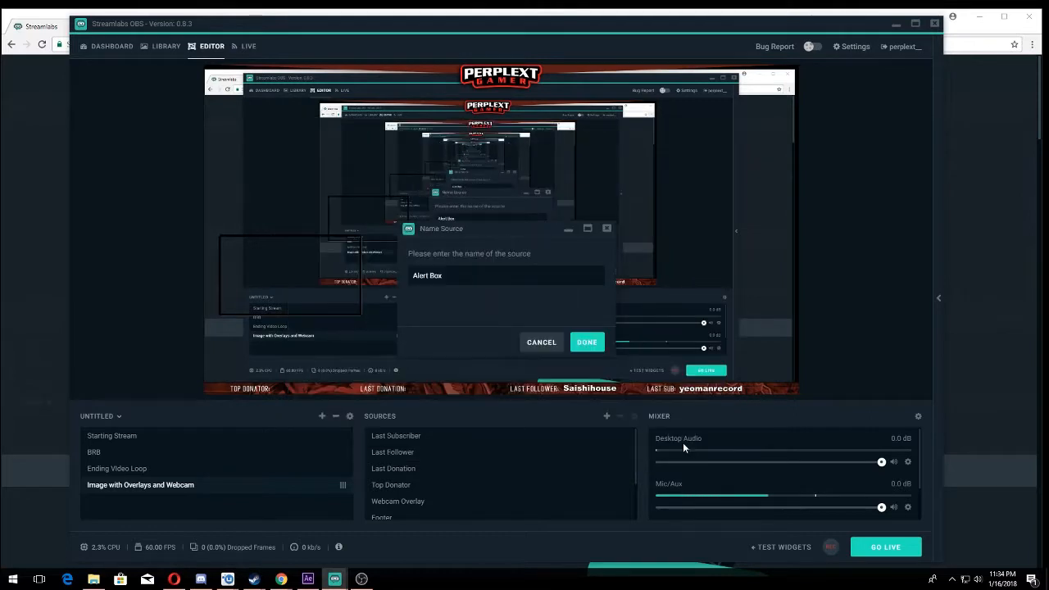
{"action": "left_click", "coordinate": [588, 343]}
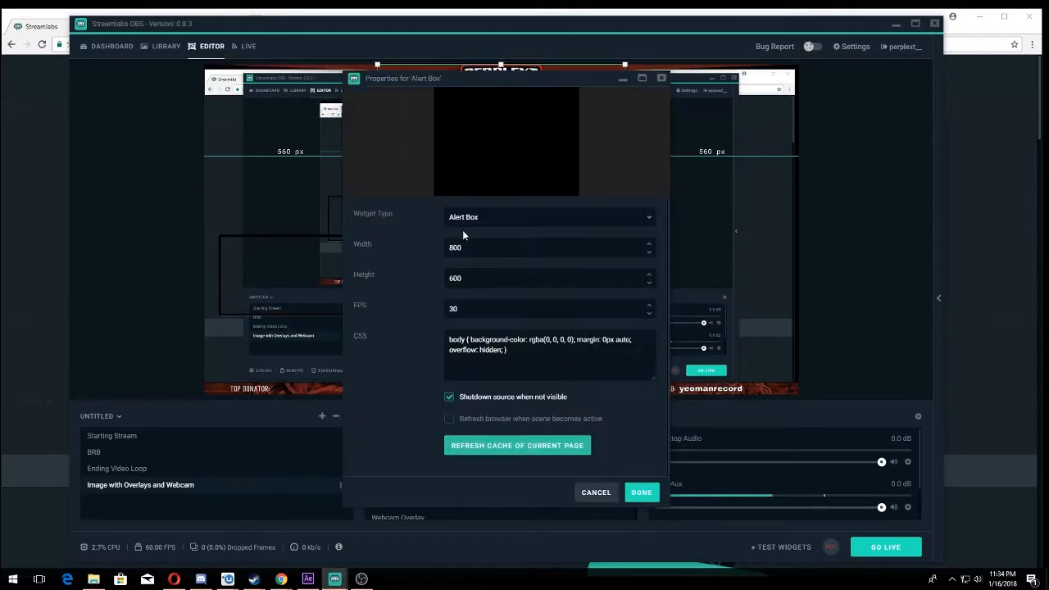
{"action": "left_click", "coordinate": [642, 492]}
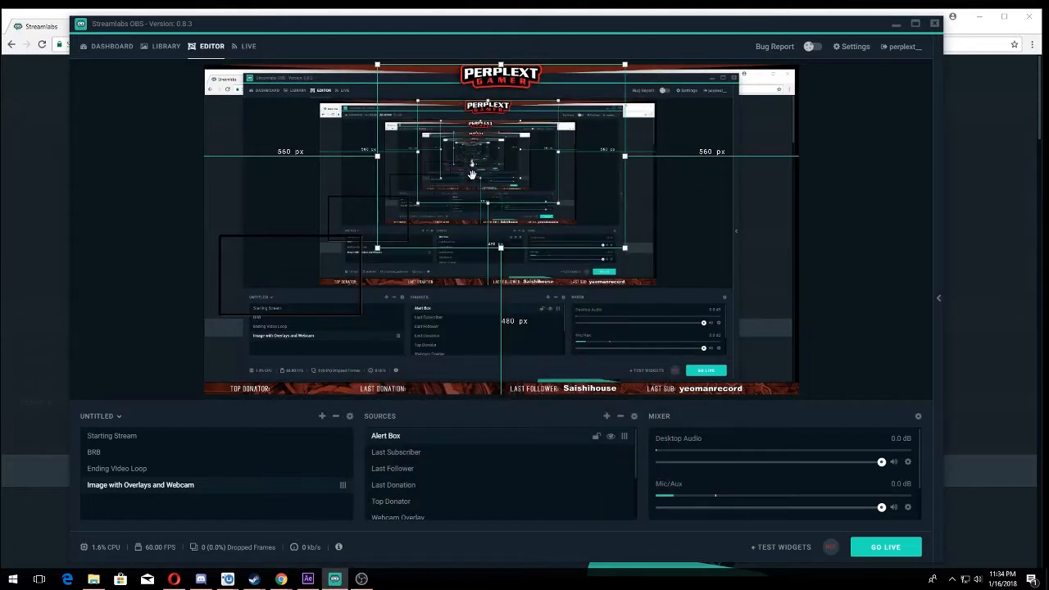
Move the Alert Box down just below the header banner, centered with about 560 px on each side
{"action": "left_click_drag", "start_coordinate": [572, 137], "coordinate": [573, 156]}
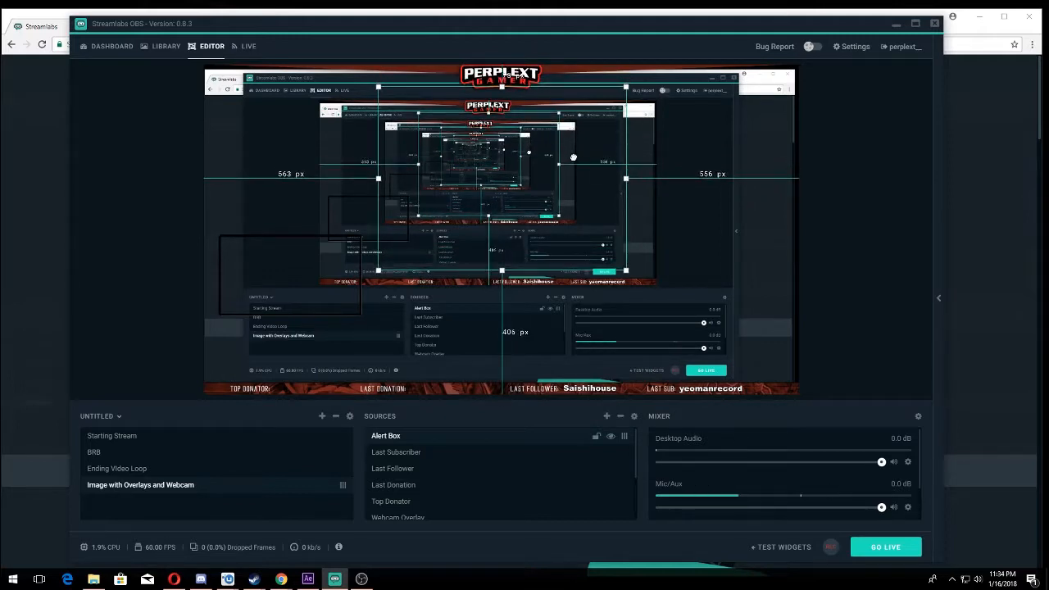
{"action": "mouse_move", "coordinate": [572, 157]}
{"action": "left_mouse_down"}
{"action": "mouse_move", "coordinate": [573, 173]}
{"action": "mouse_move", "coordinate": [573, 160]}
{"action": "left_mouse_up"}
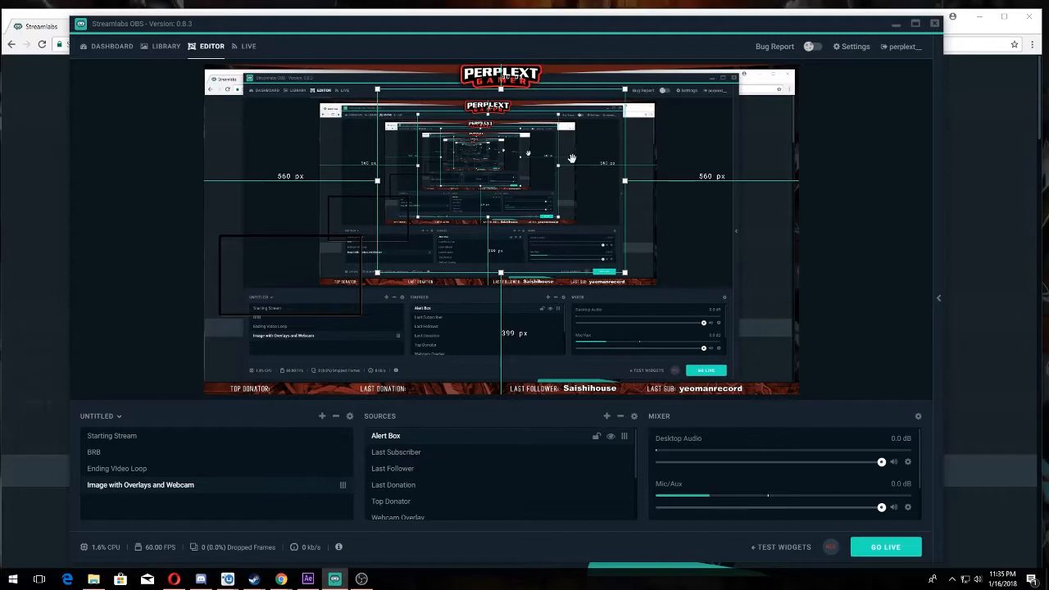
Add a Stream Boss widget source named "Bit Boss" to the scene and accept its default 600 by 200 properties
{"action": "left_click", "coordinate": [607, 416]}
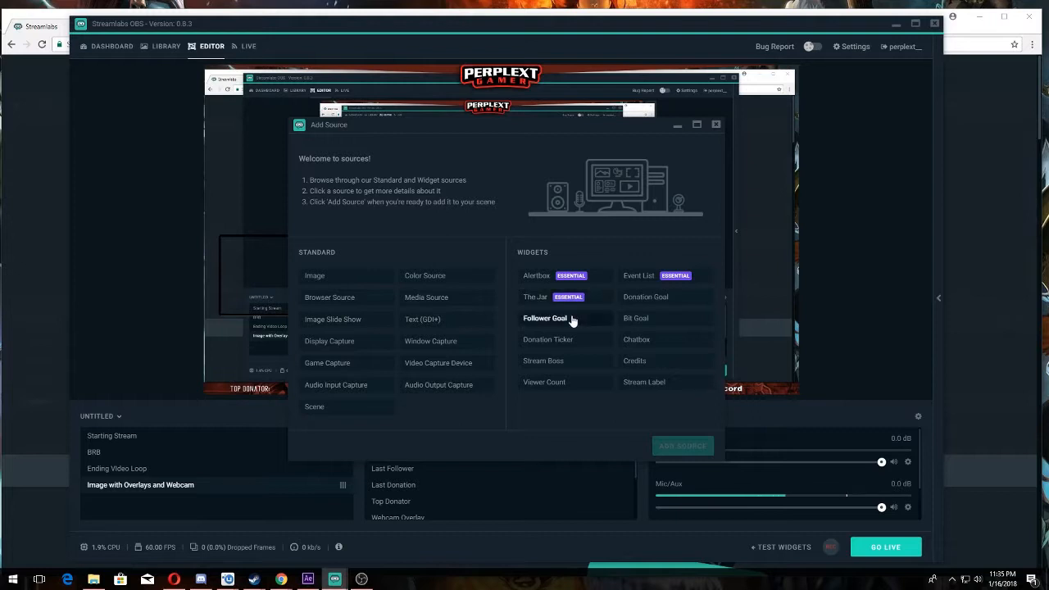
{"action": "left_click", "coordinate": [559, 362]}
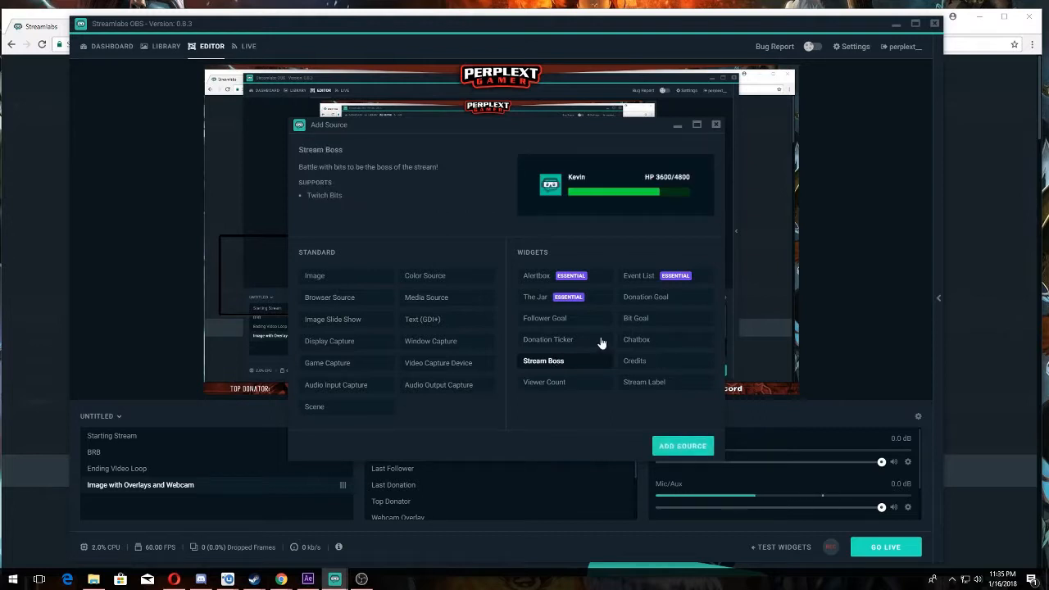
{"action": "left_click", "coordinate": [681, 448]}
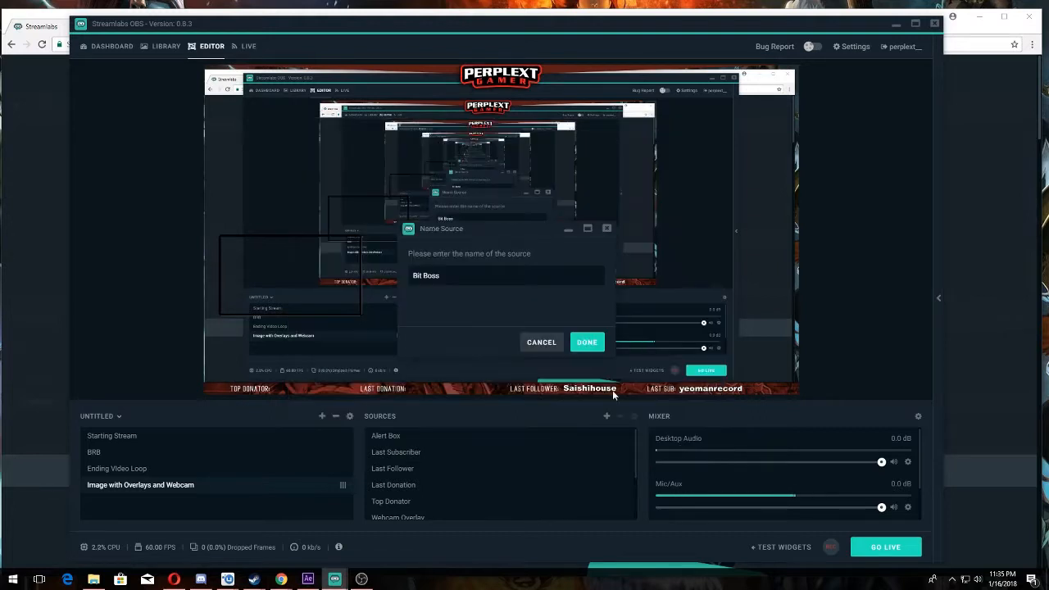
{"action": "left_click", "coordinate": [587, 343]}
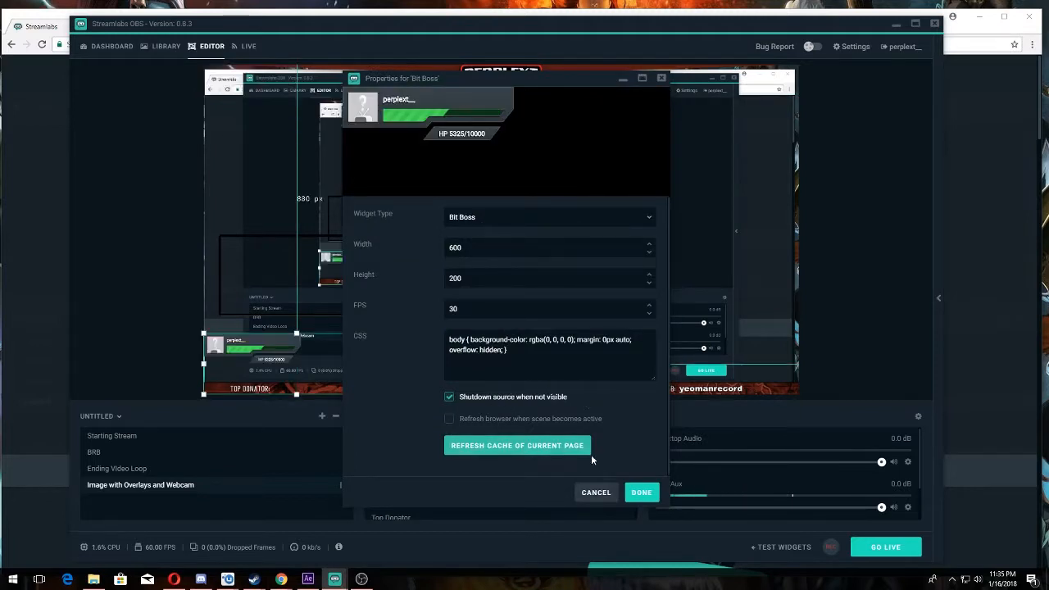
{"action": "left_click", "coordinate": [642, 495]}
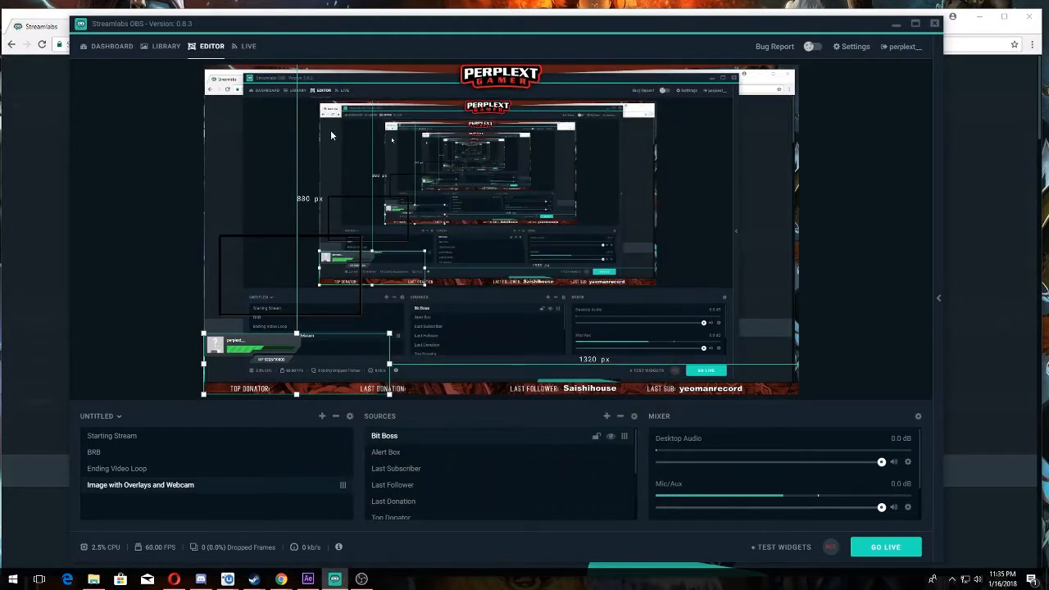
Move the Bit Boss widget to the canvas's upper-left corner, about 21 px below the top edge, and deselect it
{"action": "left_click_drag", "start_coordinate": [327, 353], "coordinate": [338, 98]}
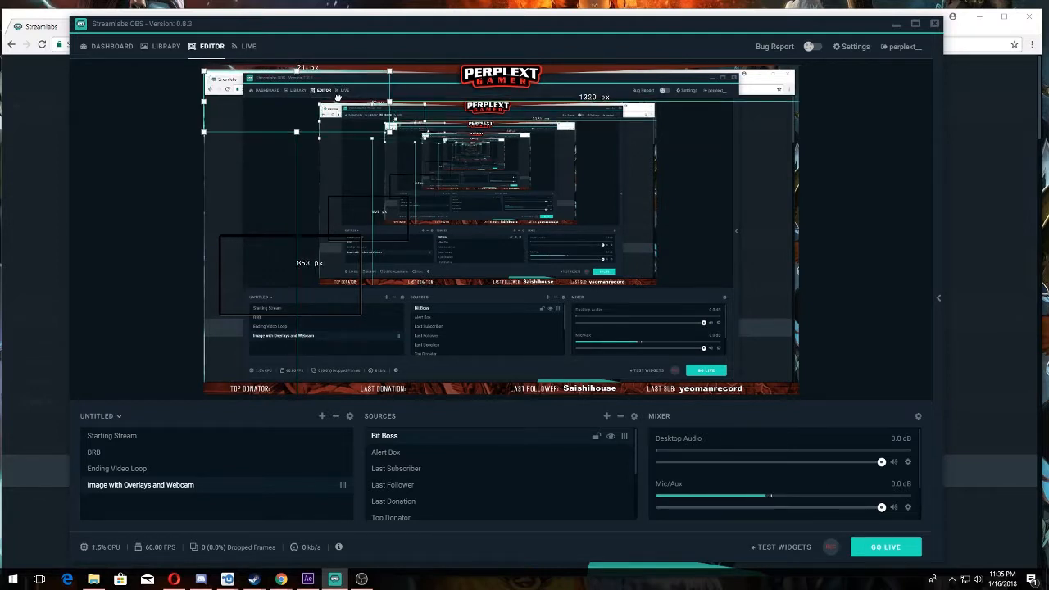
{"action": "left_click", "coordinate": [139, 264]}
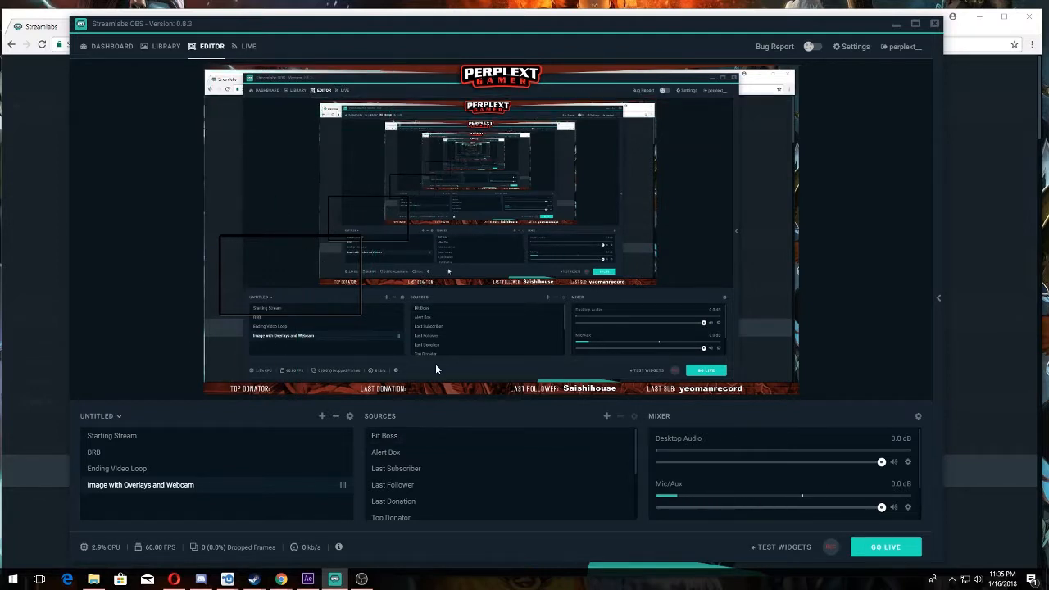
{"action": "left_click", "coordinate": [608, 416]}
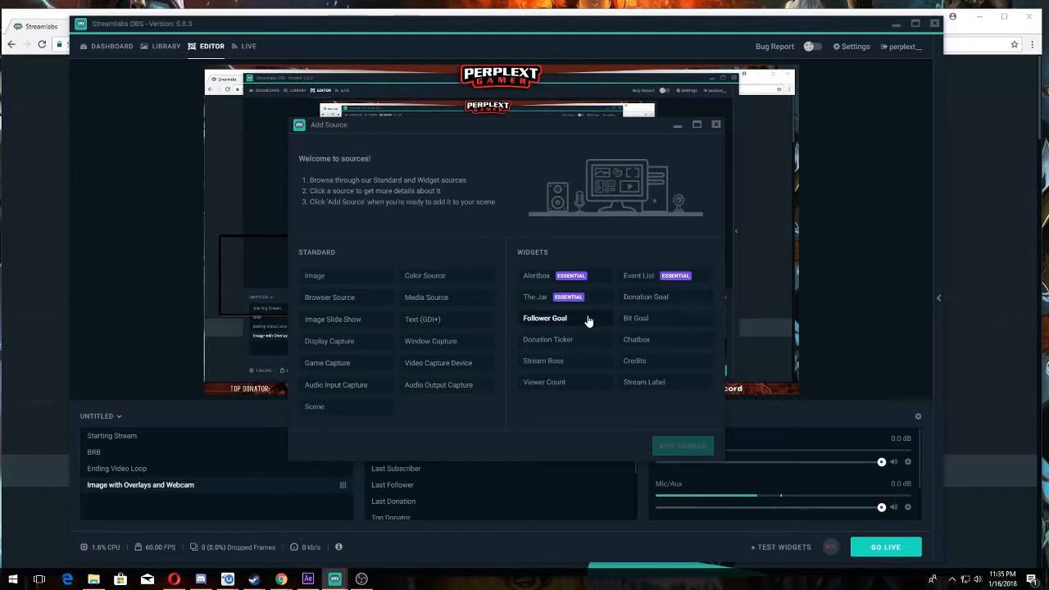
{"action": "left_click", "coordinate": [717, 126]}
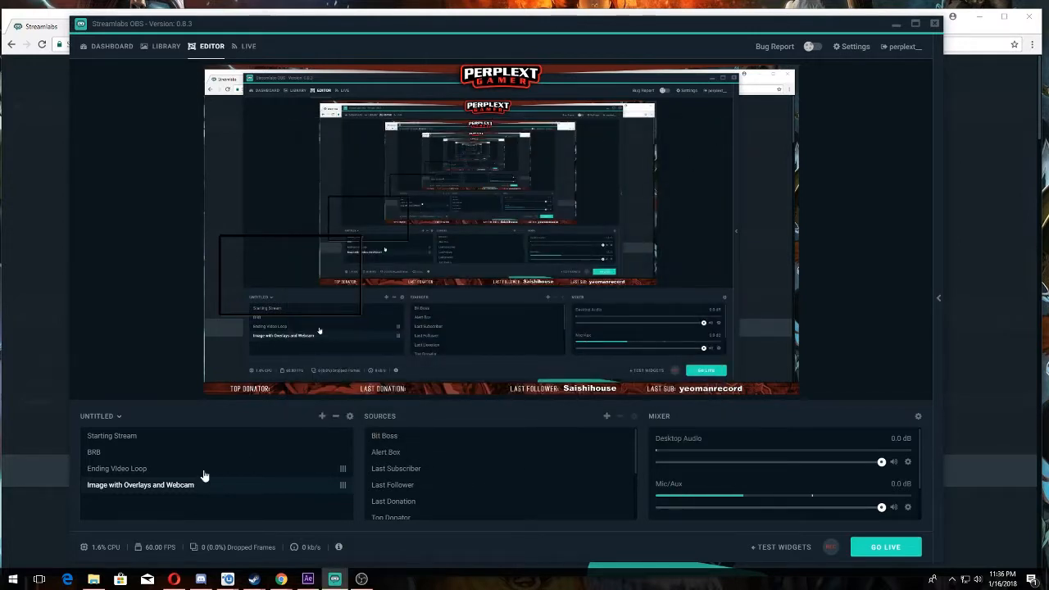
{"action": "scroll", "coordinate": [537, 490], "scroll_direction": "down", "scroll_amount": 3}
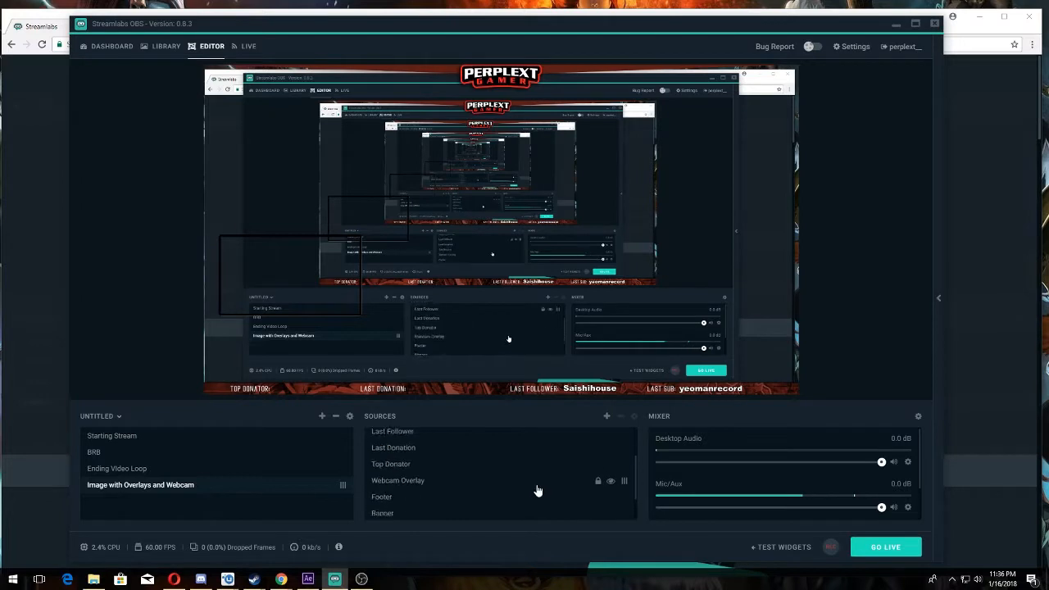
{"action": "scroll", "coordinate": [541, 483], "scroll_direction": "up", "scroll_amount": 3}
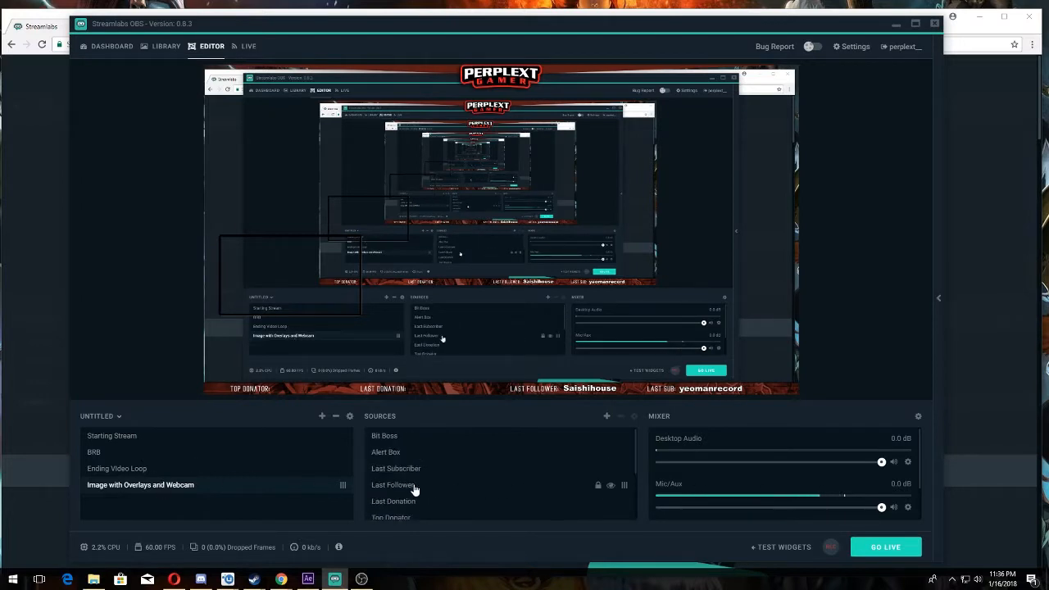
Duplicate the "Image with Overlays and Webcam" scene as "Image with Overlays and no Webcam" and toggle the copy's Webcam Overlay visibility
{"action": "right_click", "coordinate": [160, 491]}
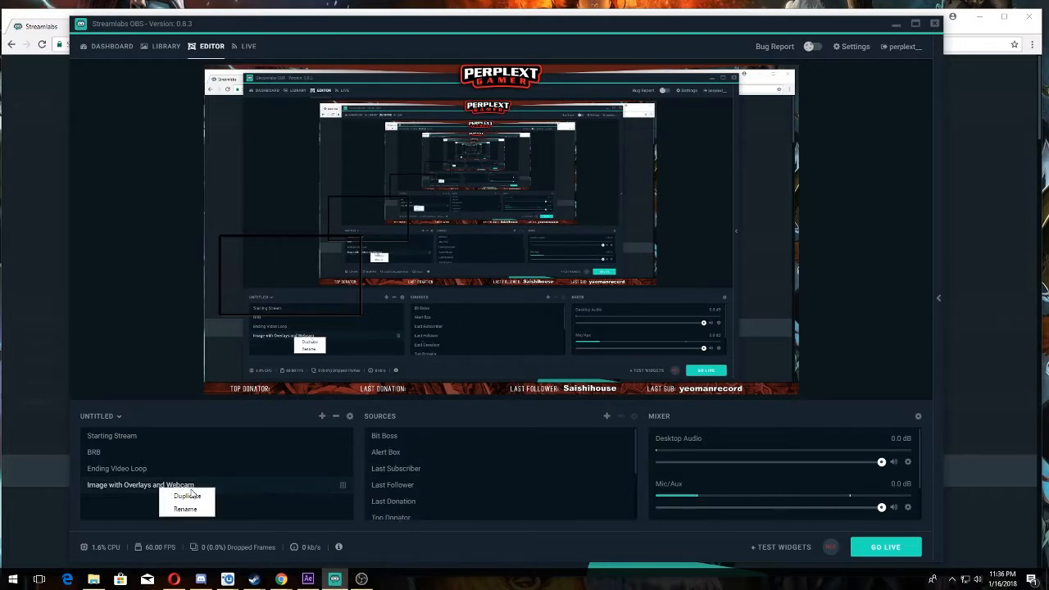
{"action": "left_click", "coordinate": [197, 498]}
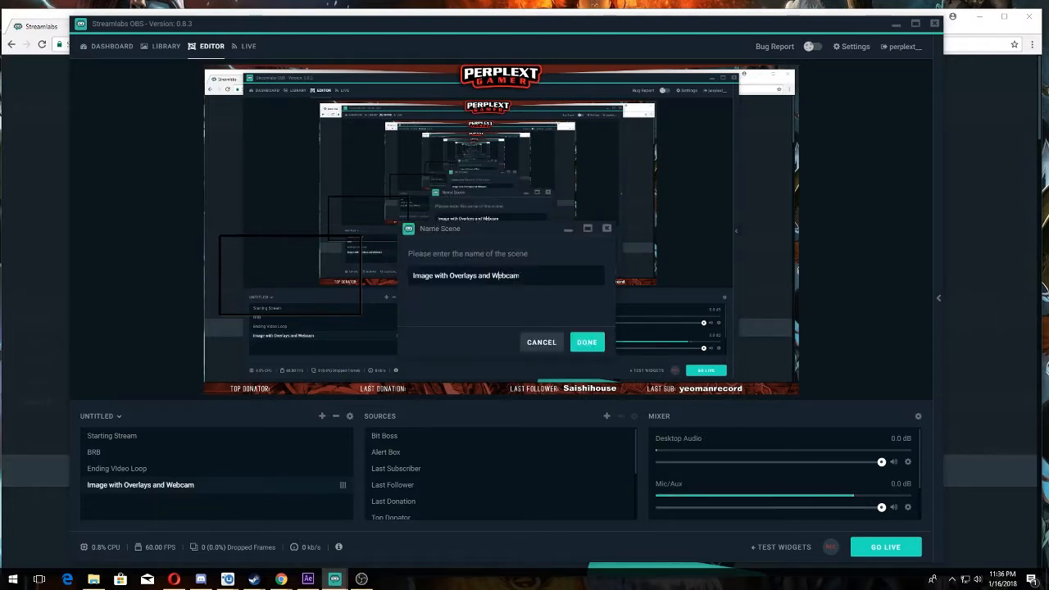
{"action": "type", "text": "no"}
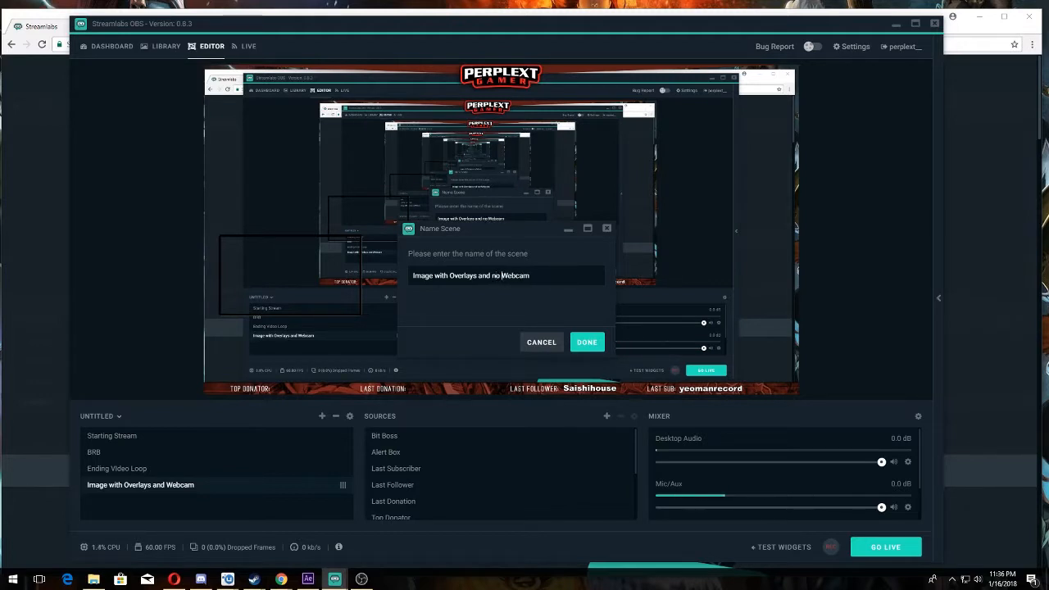
{"action": "left_click", "coordinate": [587, 342]}
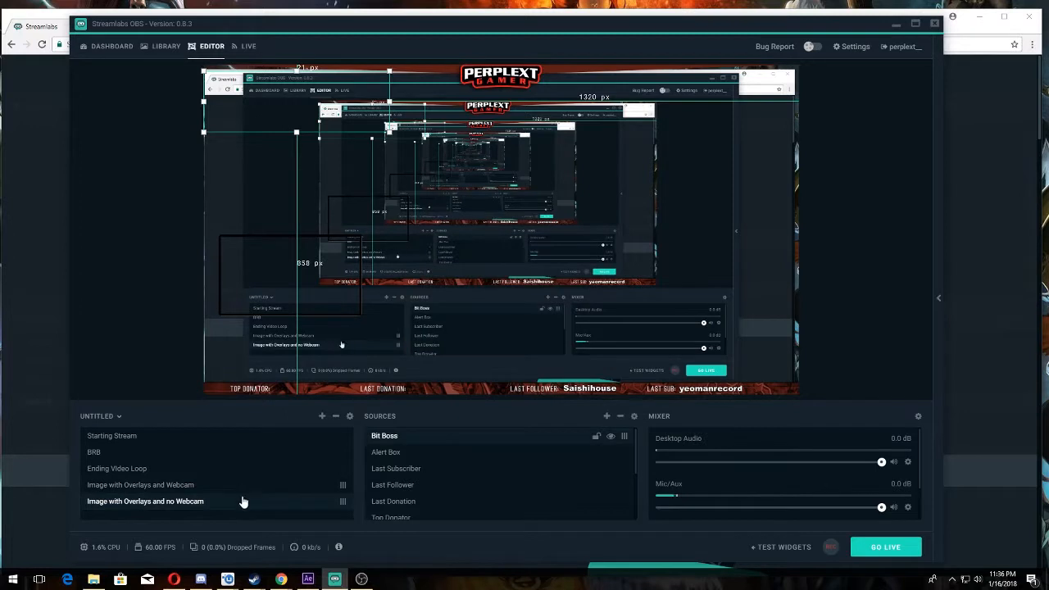
{"action": "scroll", "coordinate": [507, 486], "scroll_direction": "down", "scroll_amount": 3}
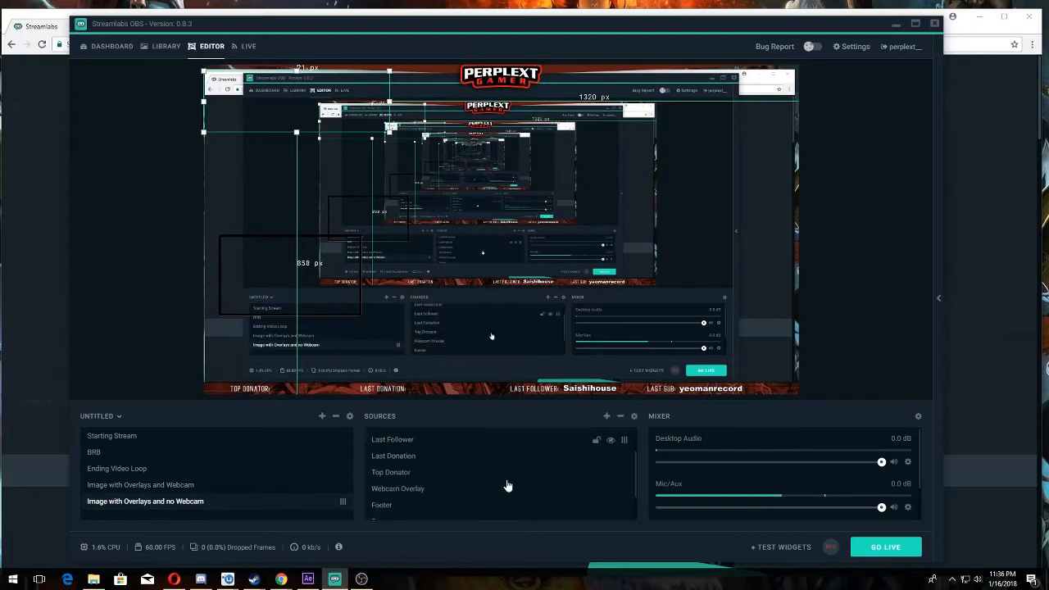
{"action": "left_click", "coordinate": [610, 447]}
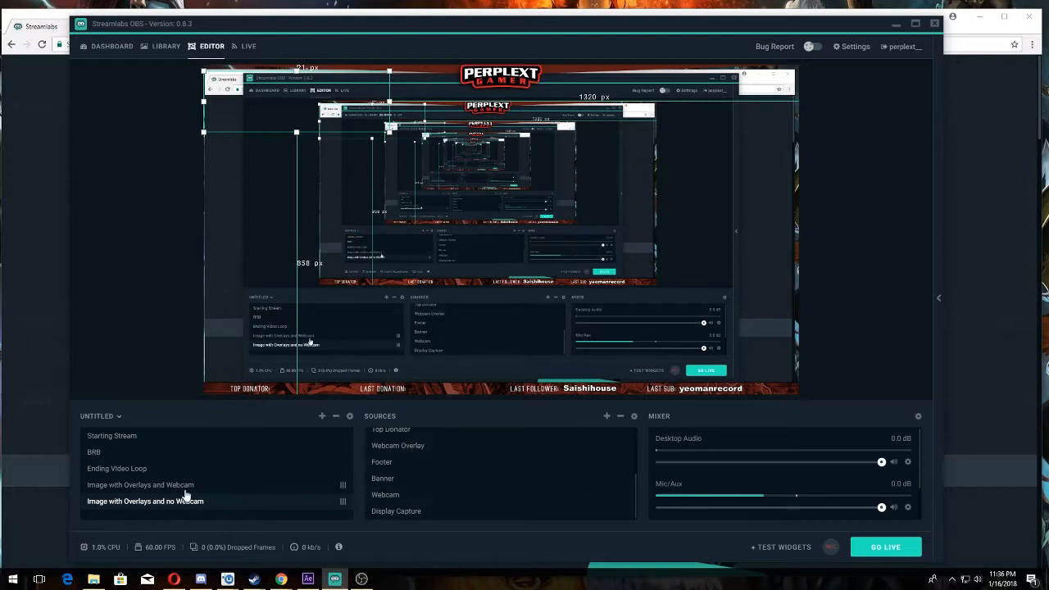
Duplicate the "Image with Overlays and no Webcam" scene as "Webcam and Overlays", hide its Display Capture source and select the Webcam source
{"action": "right_click", "coordinate": [229, 510]}
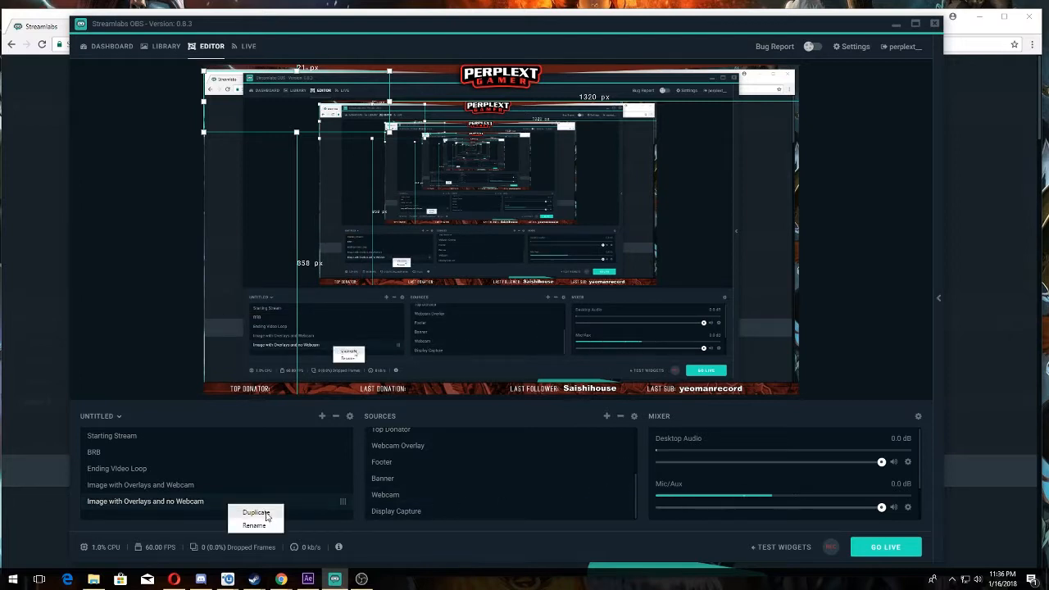
{"action": "left_click", "coordinate": [256, 513]}
{"action": "type", "text": "z"}
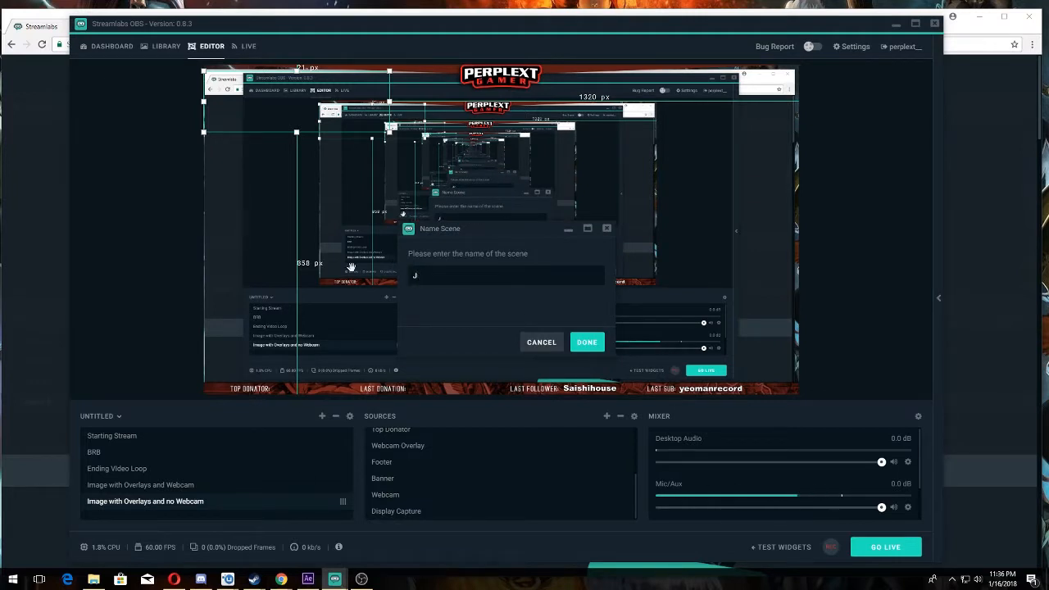
{"action": "type", "text": "Webcam and Overlays"}
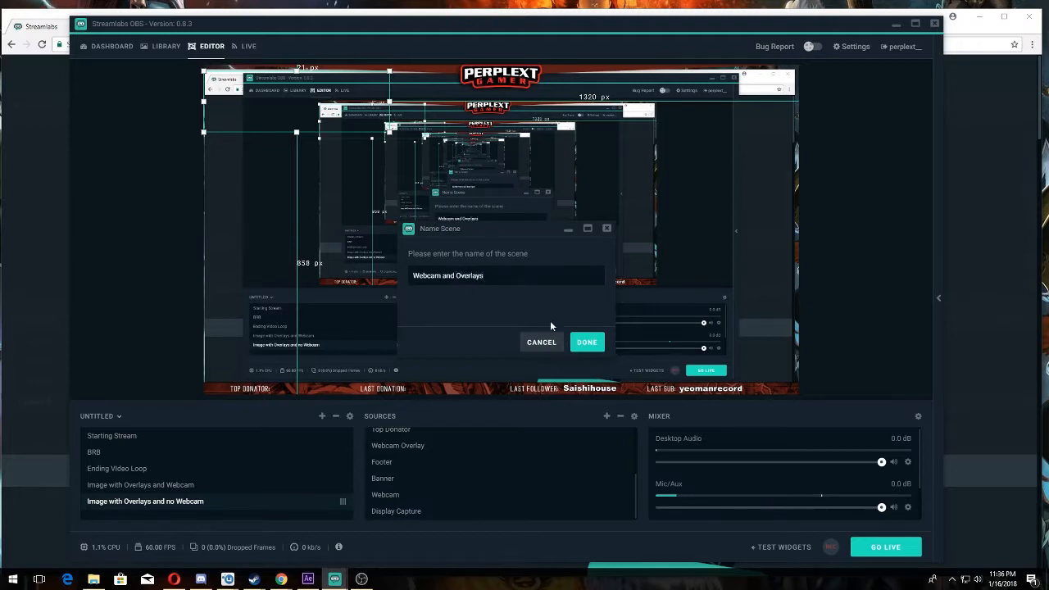
{"action": "left_click", "coordinate": [586, 343]}
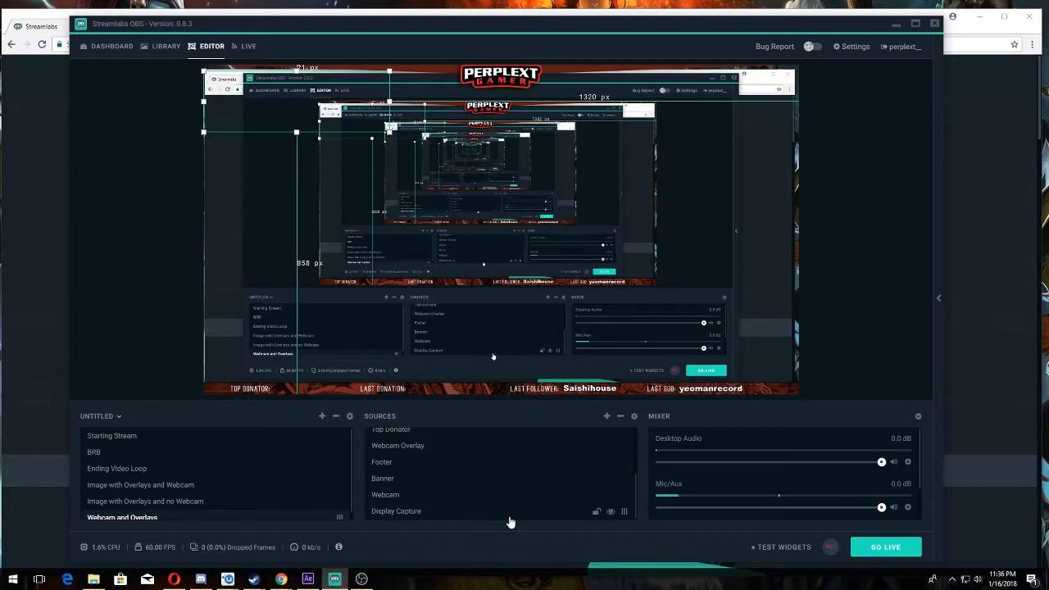
{"action": "left_click", "coordinate": [611, 513]}
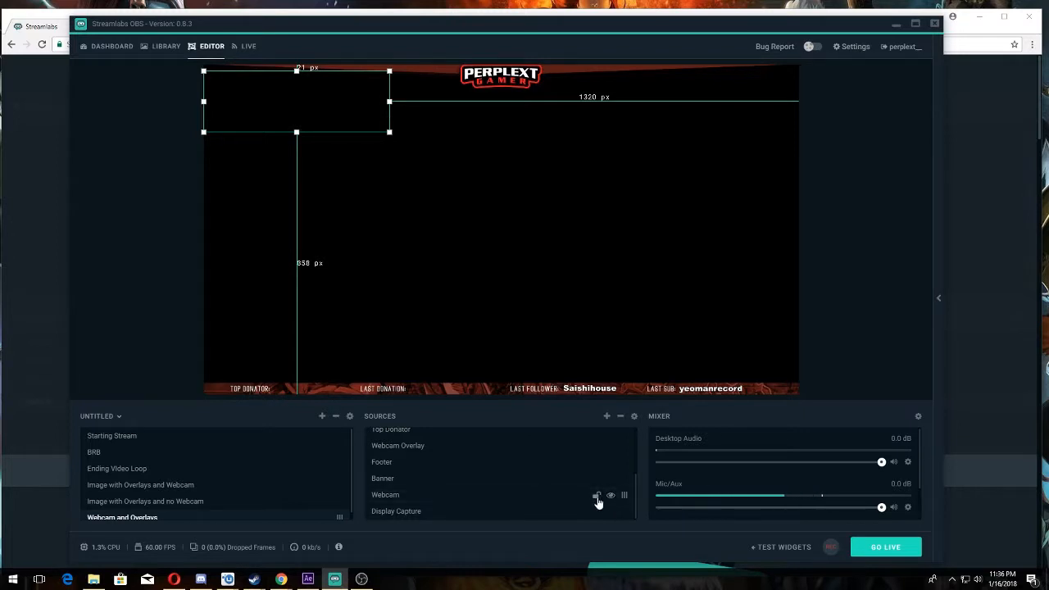
{"action": "left_click", "coordinate": [404, 496]}
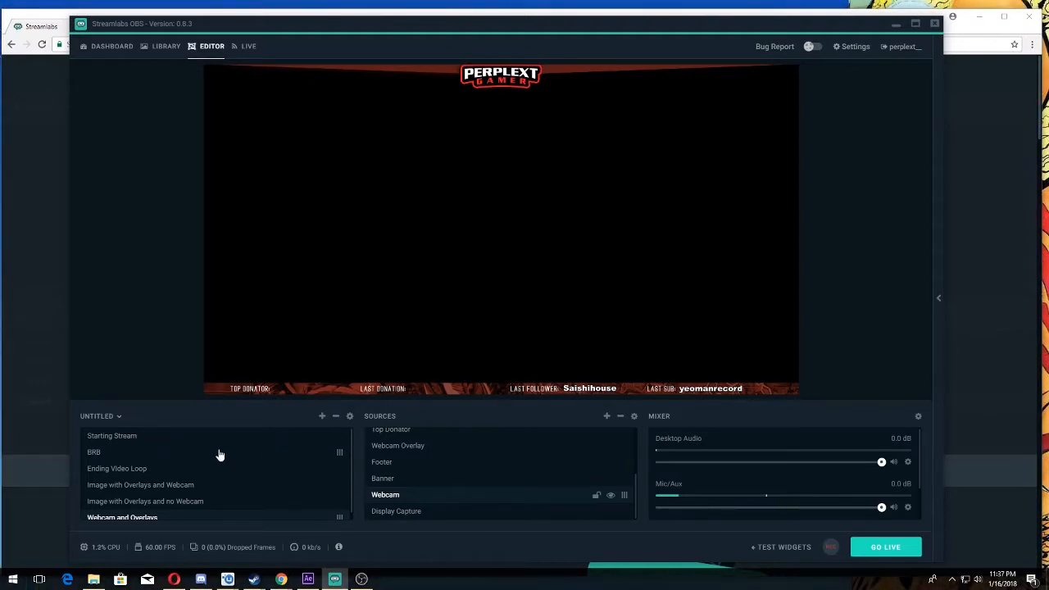
Add a Credits widget to the Starting Stream scene with its default name and 600 by 200 properties
{"action": "left_click", "coordinate": [152, 438]}
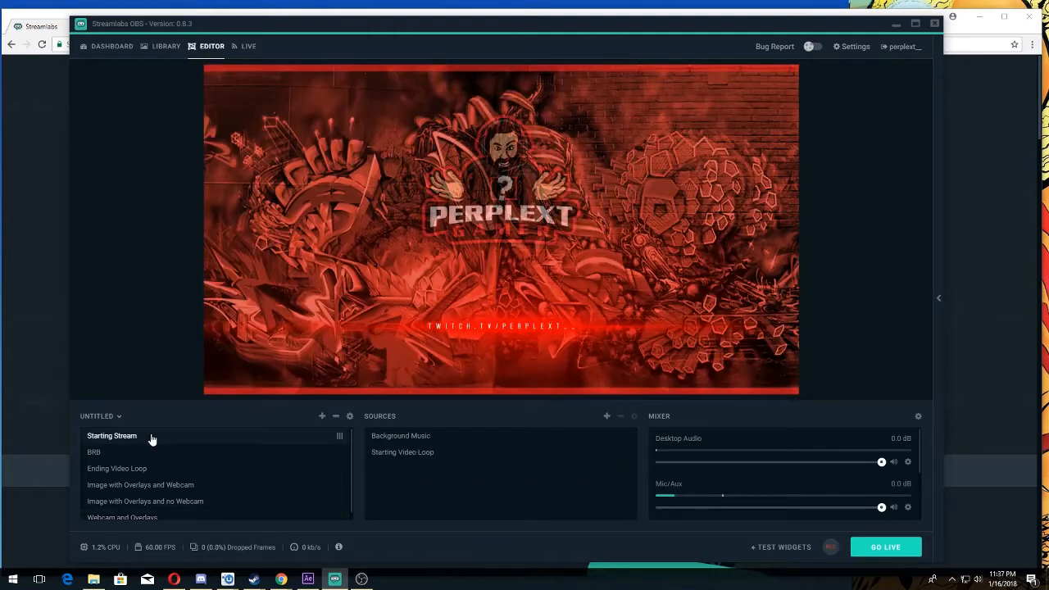
{"action": "left_click", "coordinate": [607, 418]}
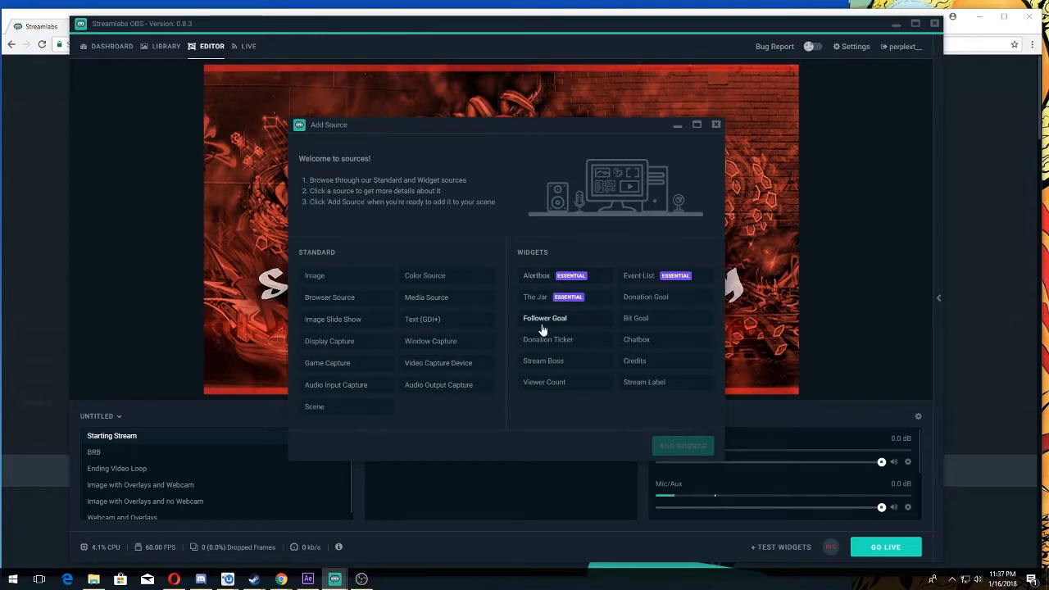
{"action": "left_click", "coordinate": [633, 360]}
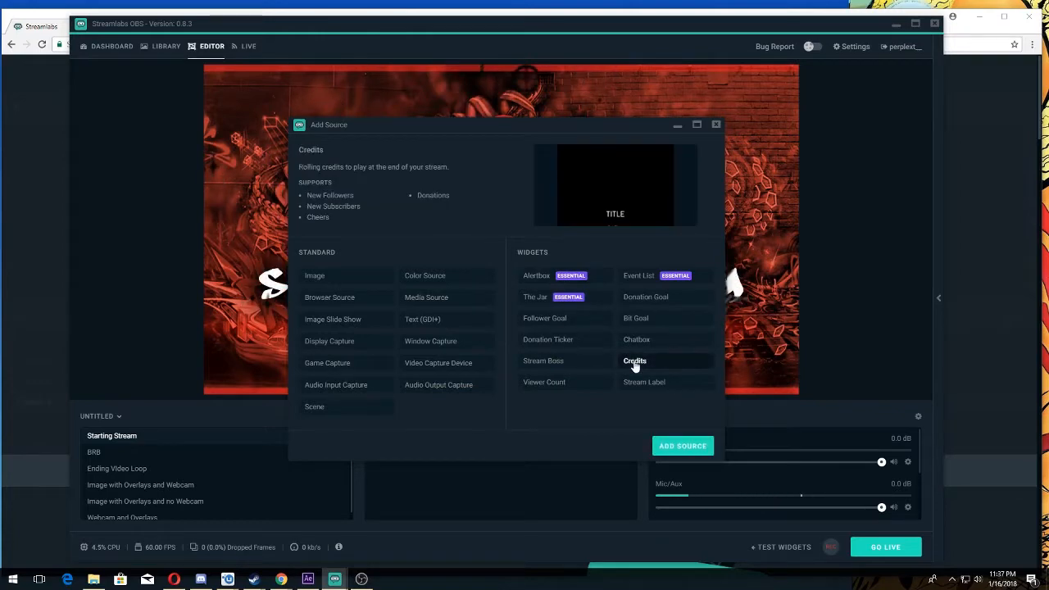
{"action": "left_click", "coordinate": [682, 446]}
{"action": "left_click", "coordinate": [587, 343]}
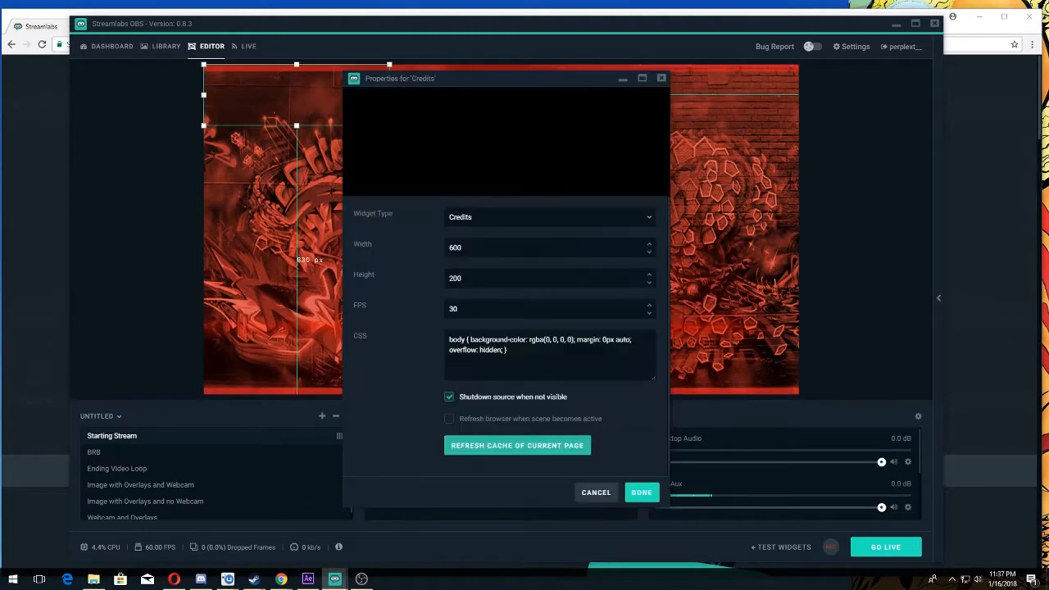
{"action": "left_click", "coordinate": [640, 492]}
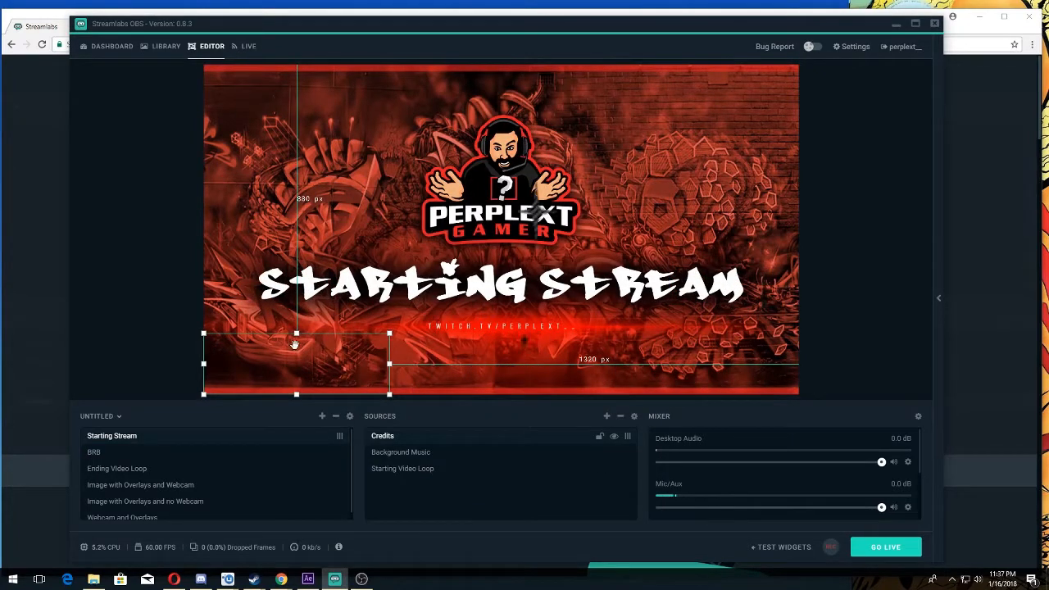
Add a Credits widget to the BRB scene, keeping the suggested name and the default 600 by 200 size
{"action": "left_click", "coordinate": [188, 454]}
{"action": "left_click", "coordinate": [607, 416]}
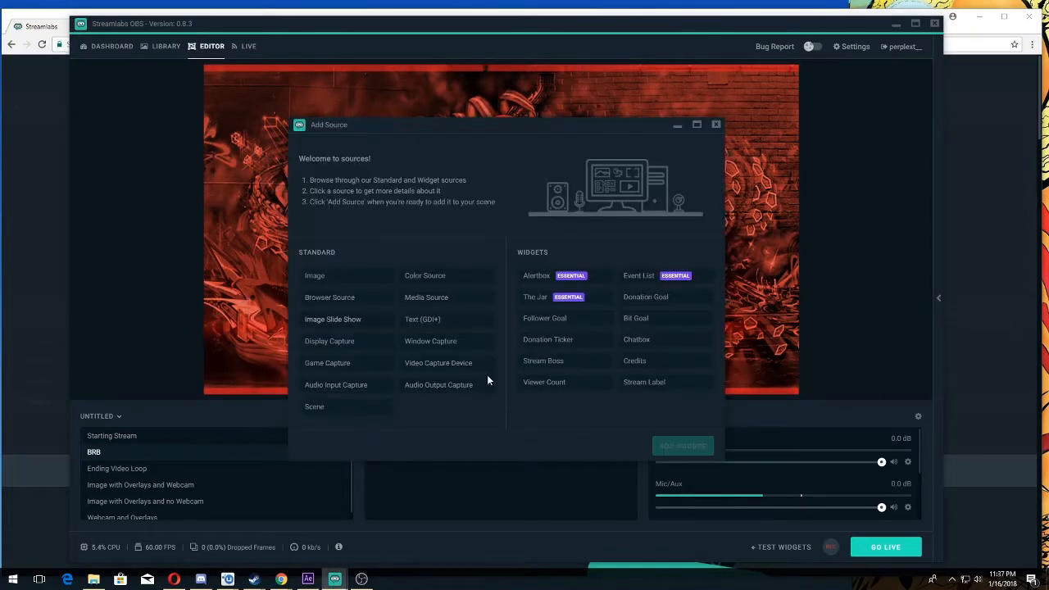
{"action": "left_click", "coordinate": [636, 362]}
{"action": "left_click", "coordinate": [683, 445]}
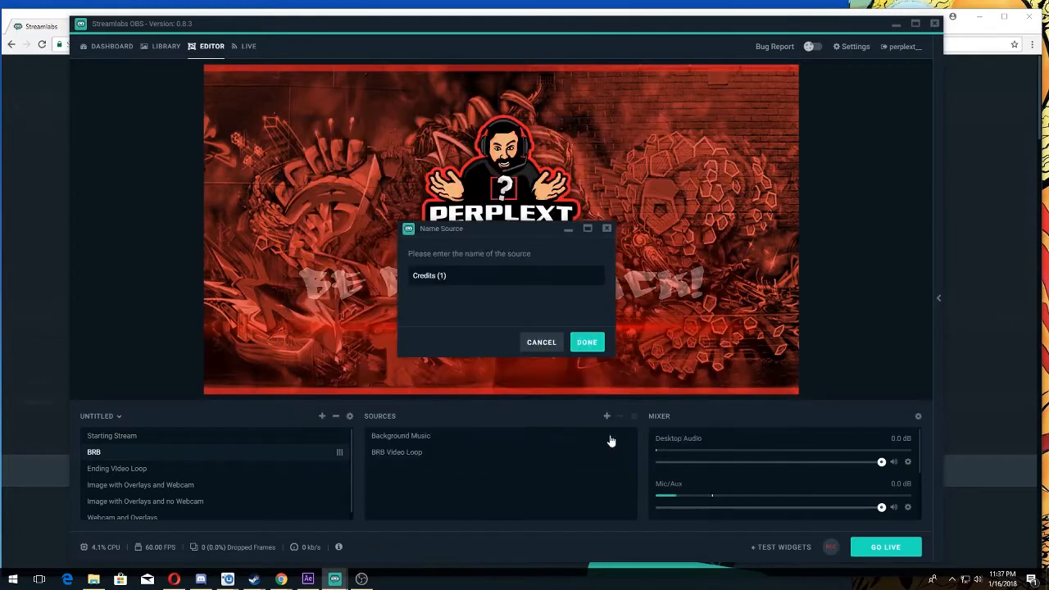
{"action": "left_click", "coordinate": [583, 343]}
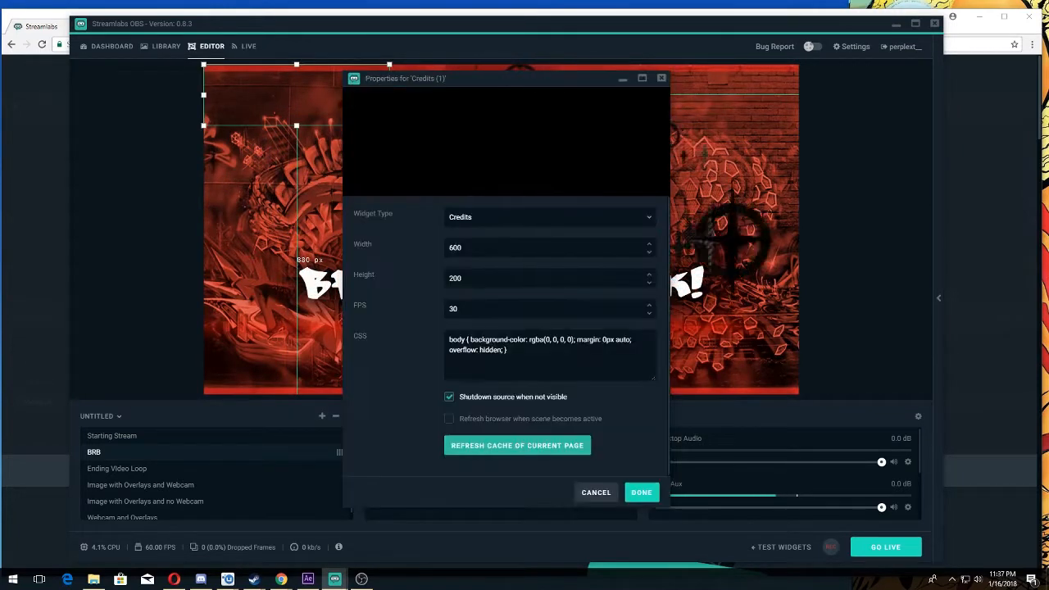
{"action": "left_click", "coordinate": [640, 492]}
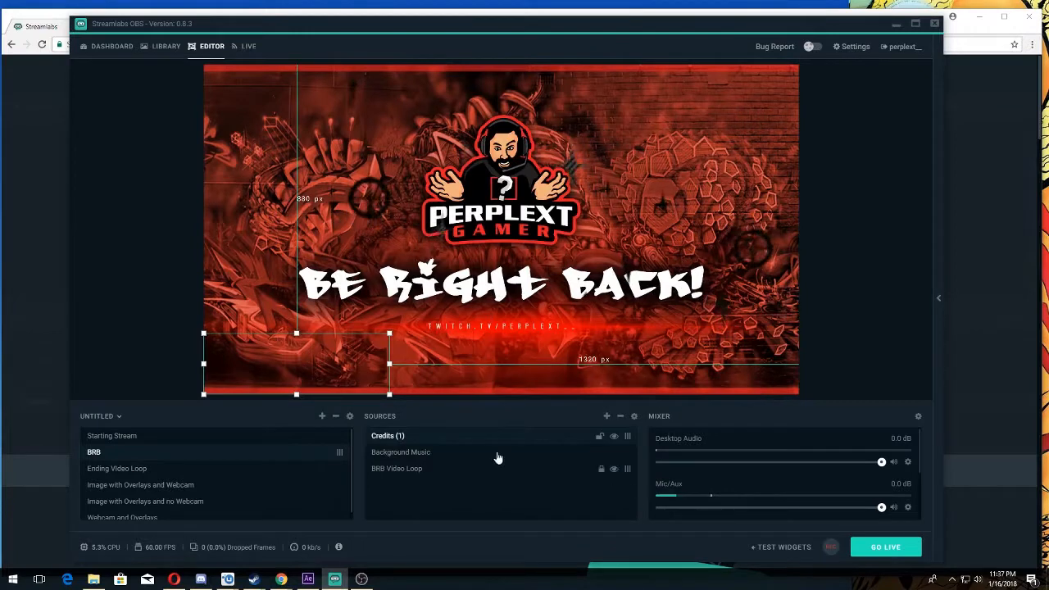
Add a Credits widget to the Ending Video Loop scene, accepting the suggested name and default 600 by 200 size
{"action": "left_click", "coordinate": [141, 469]}
{"action": "left_click", "coordinate": [607, 417]}
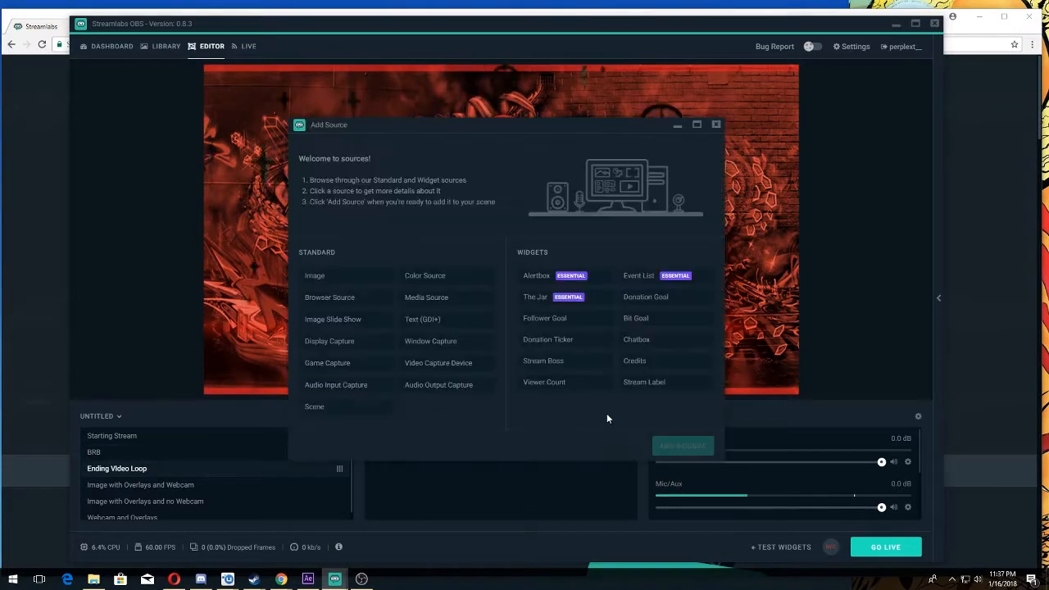
{"action": "left_click", "coordinate": [648, 363]}
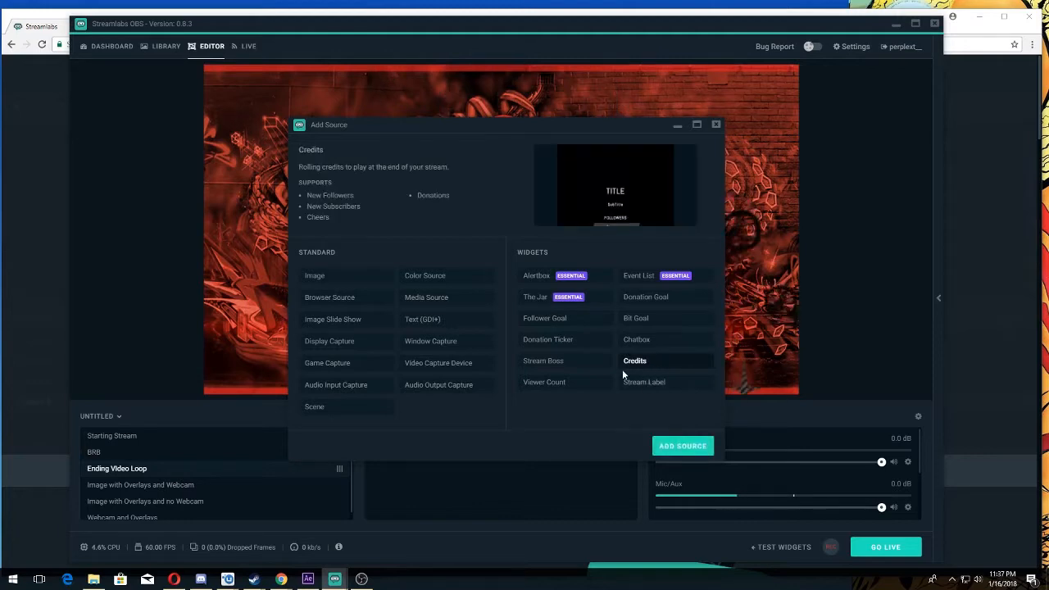
{"action": "left_click", "coordinate": [677, 450]}
{"action": "left_click", "coordinate": [588, 345]}
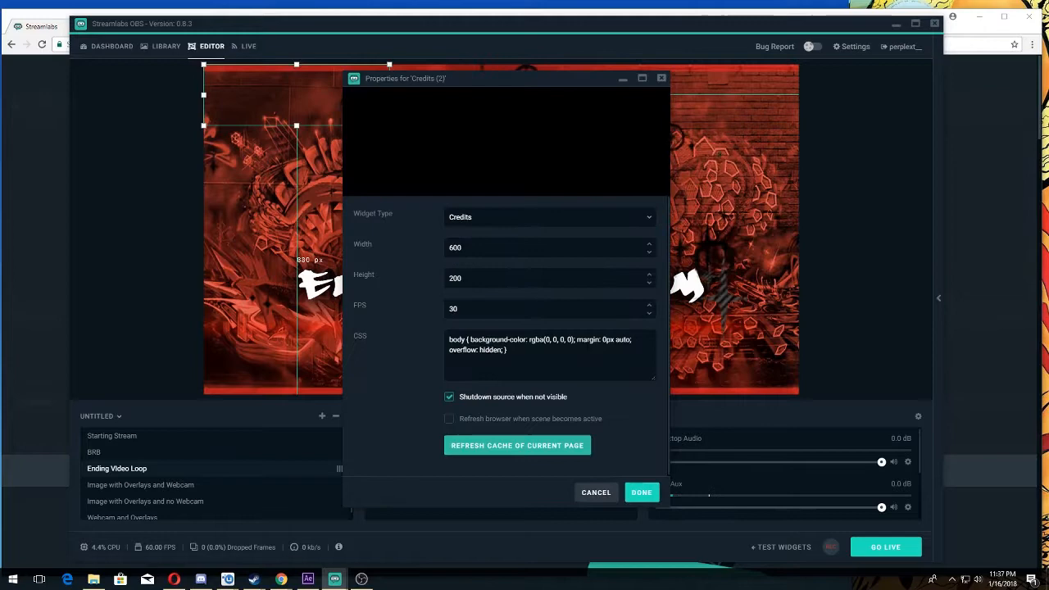
{"action": "left_click", "coordinate": [642, 494]}
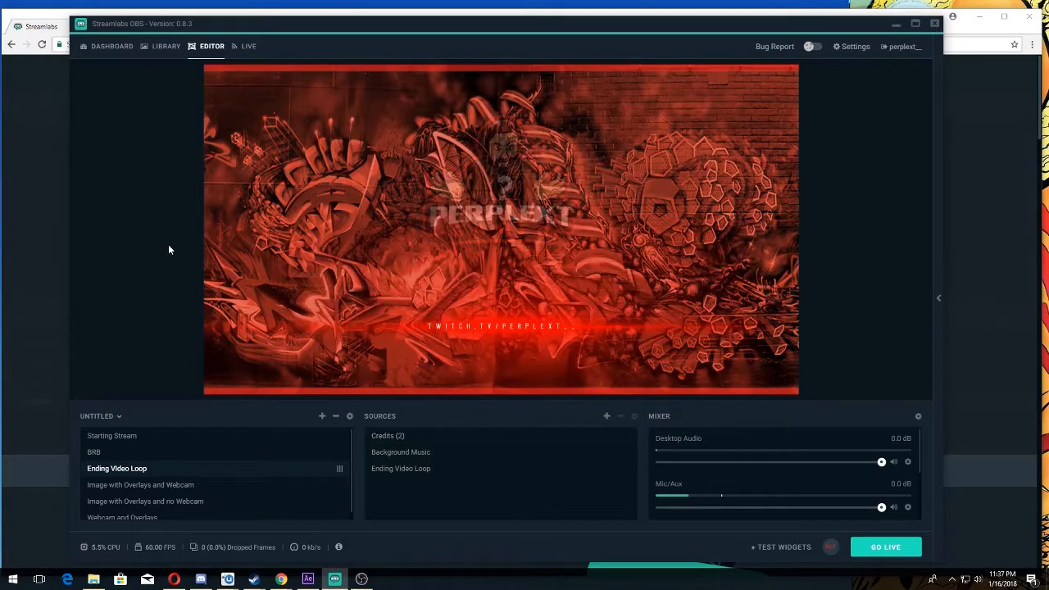